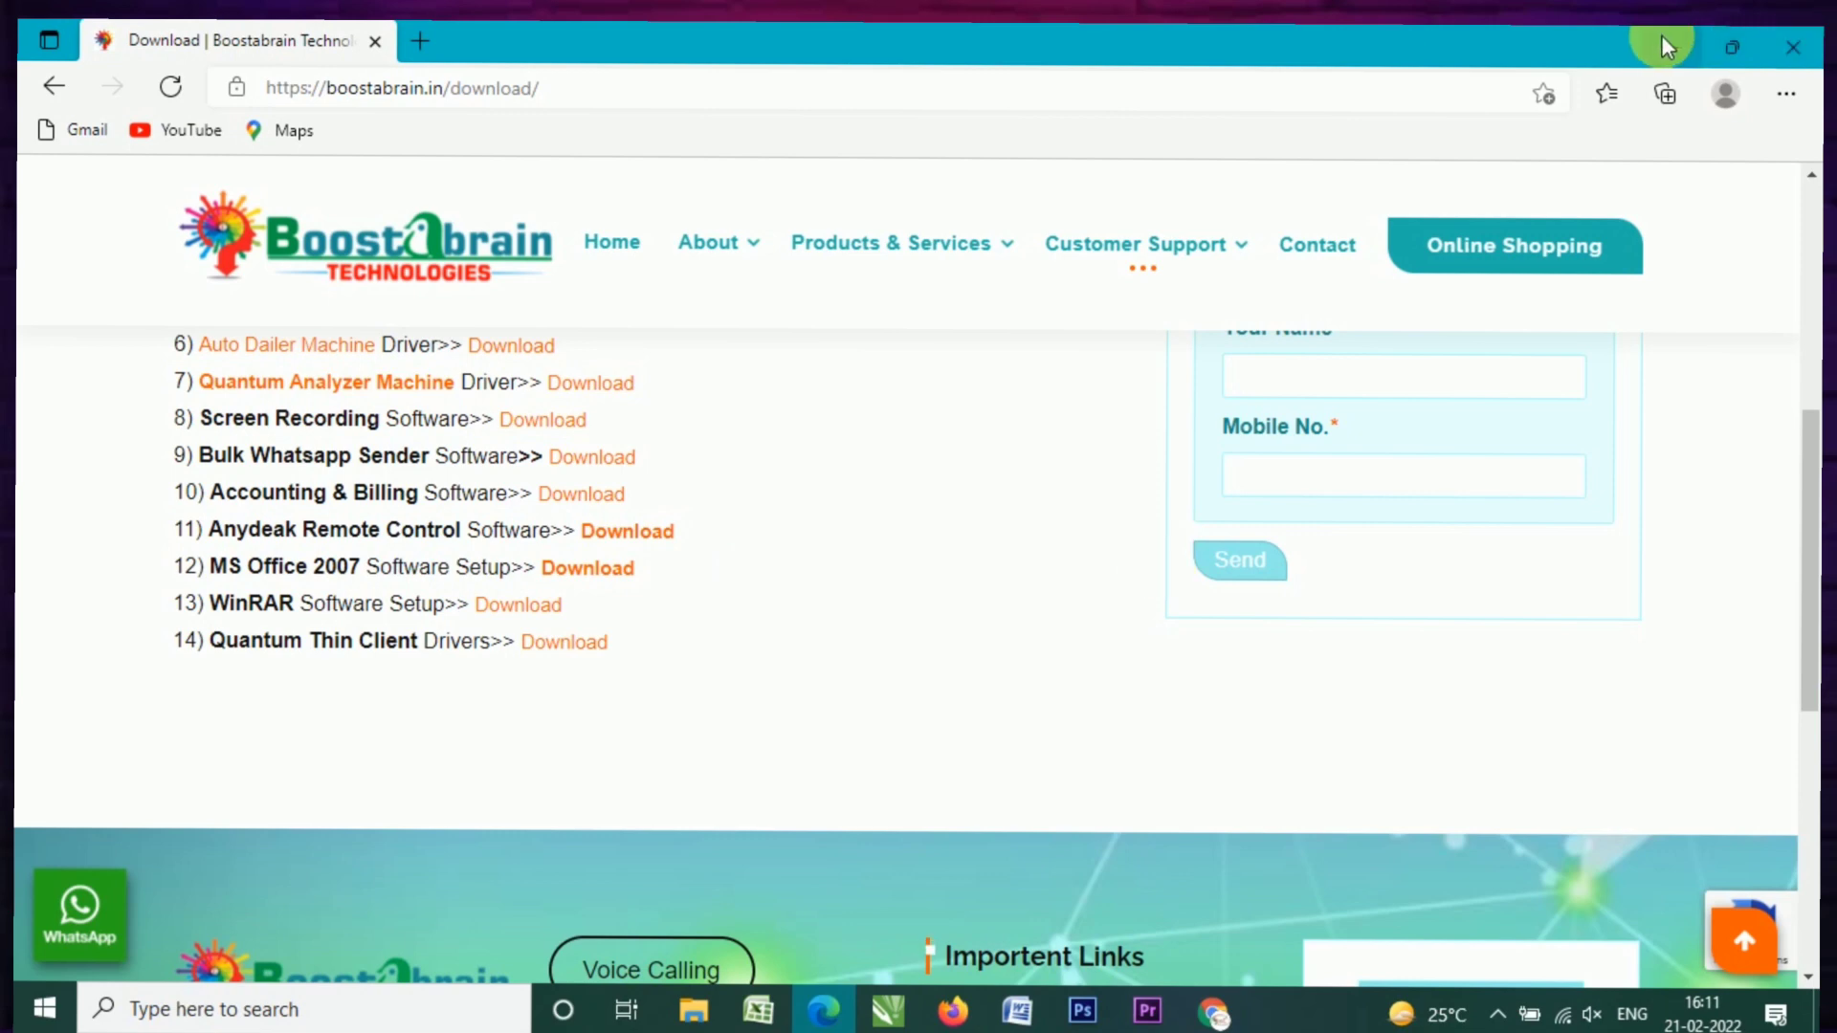
Step: Bring up the Excel worksheet and look over the contact rows, names and the B3 phone number
click(758, 1010)
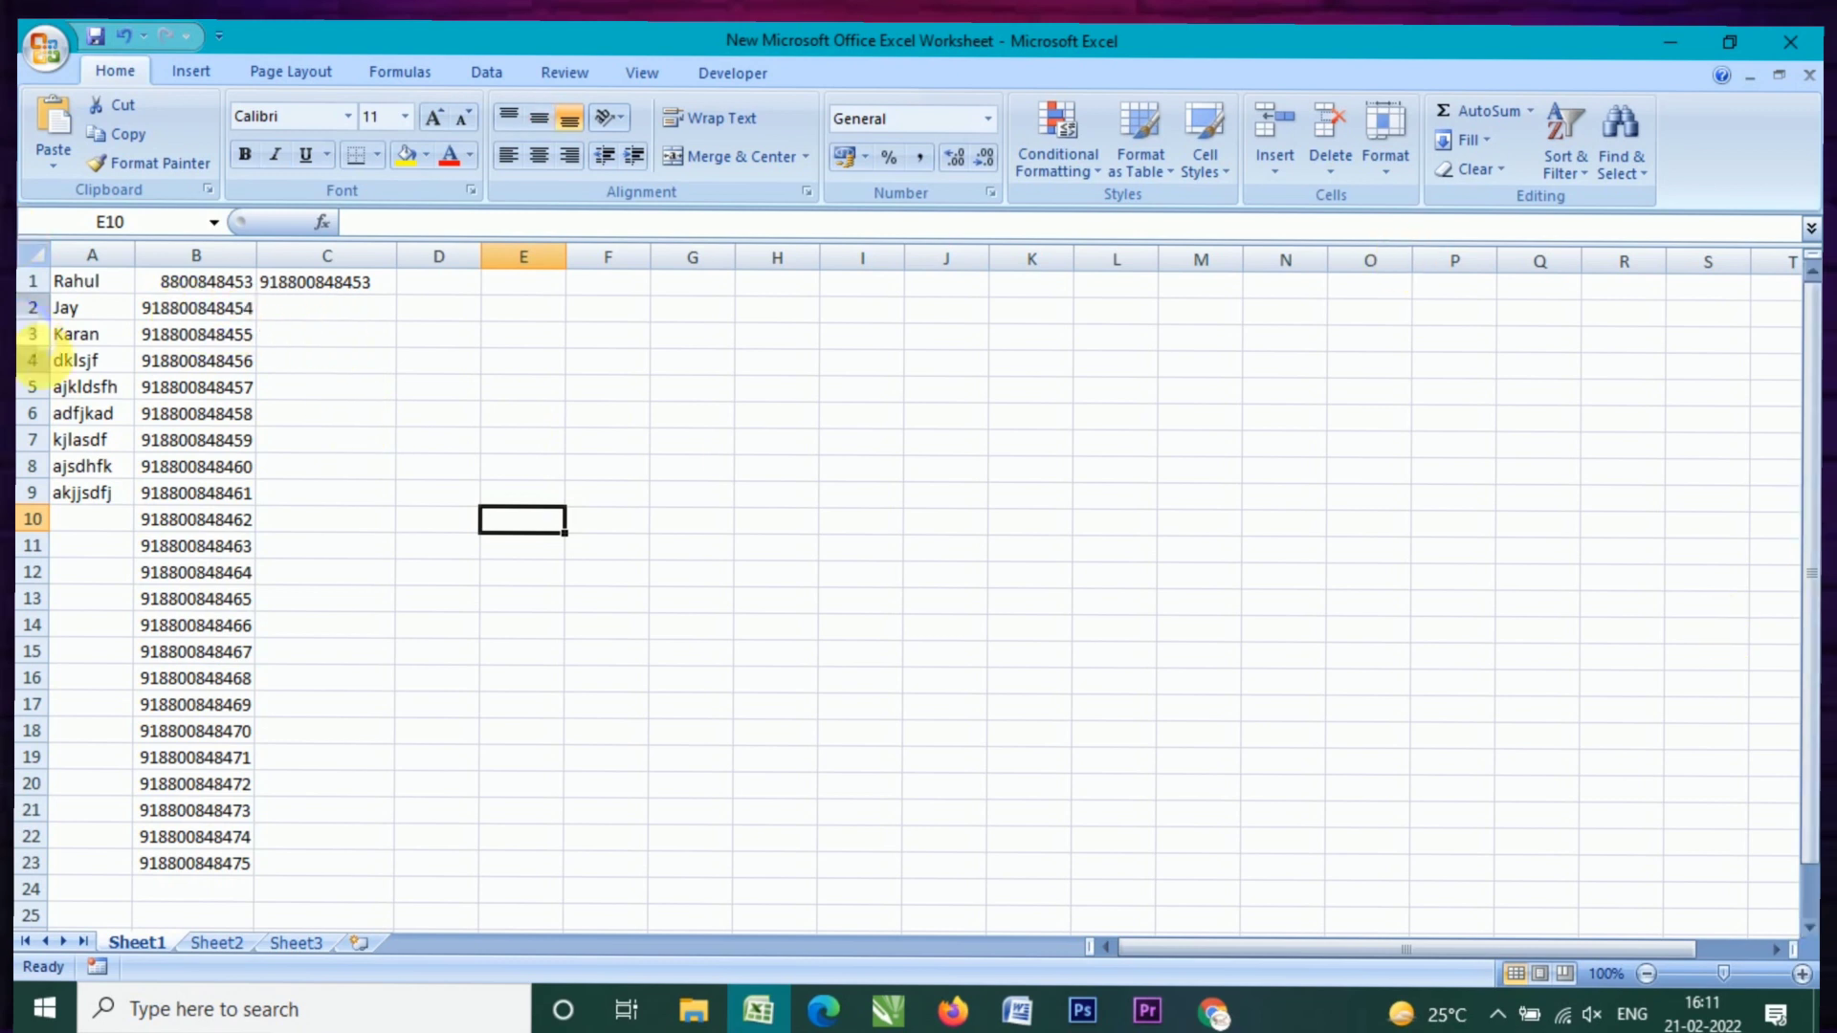
click(38, 281)
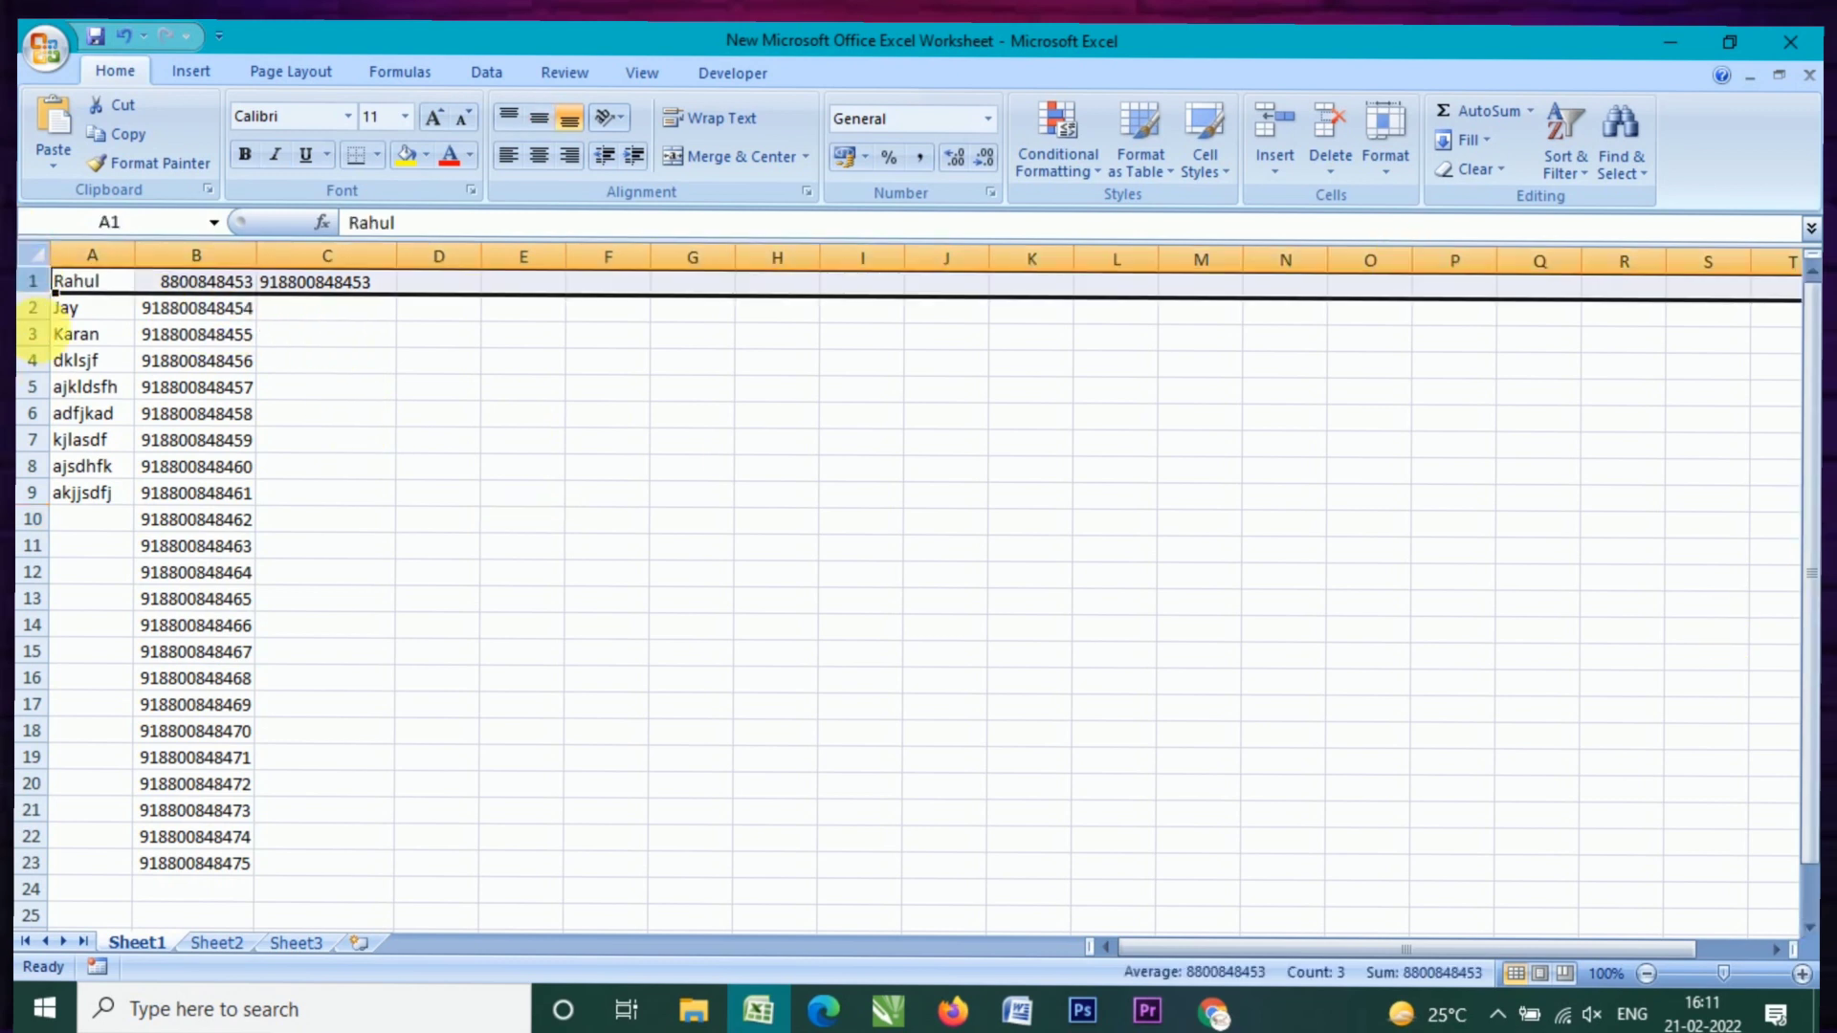
click(38, 307)
click(33, 439)
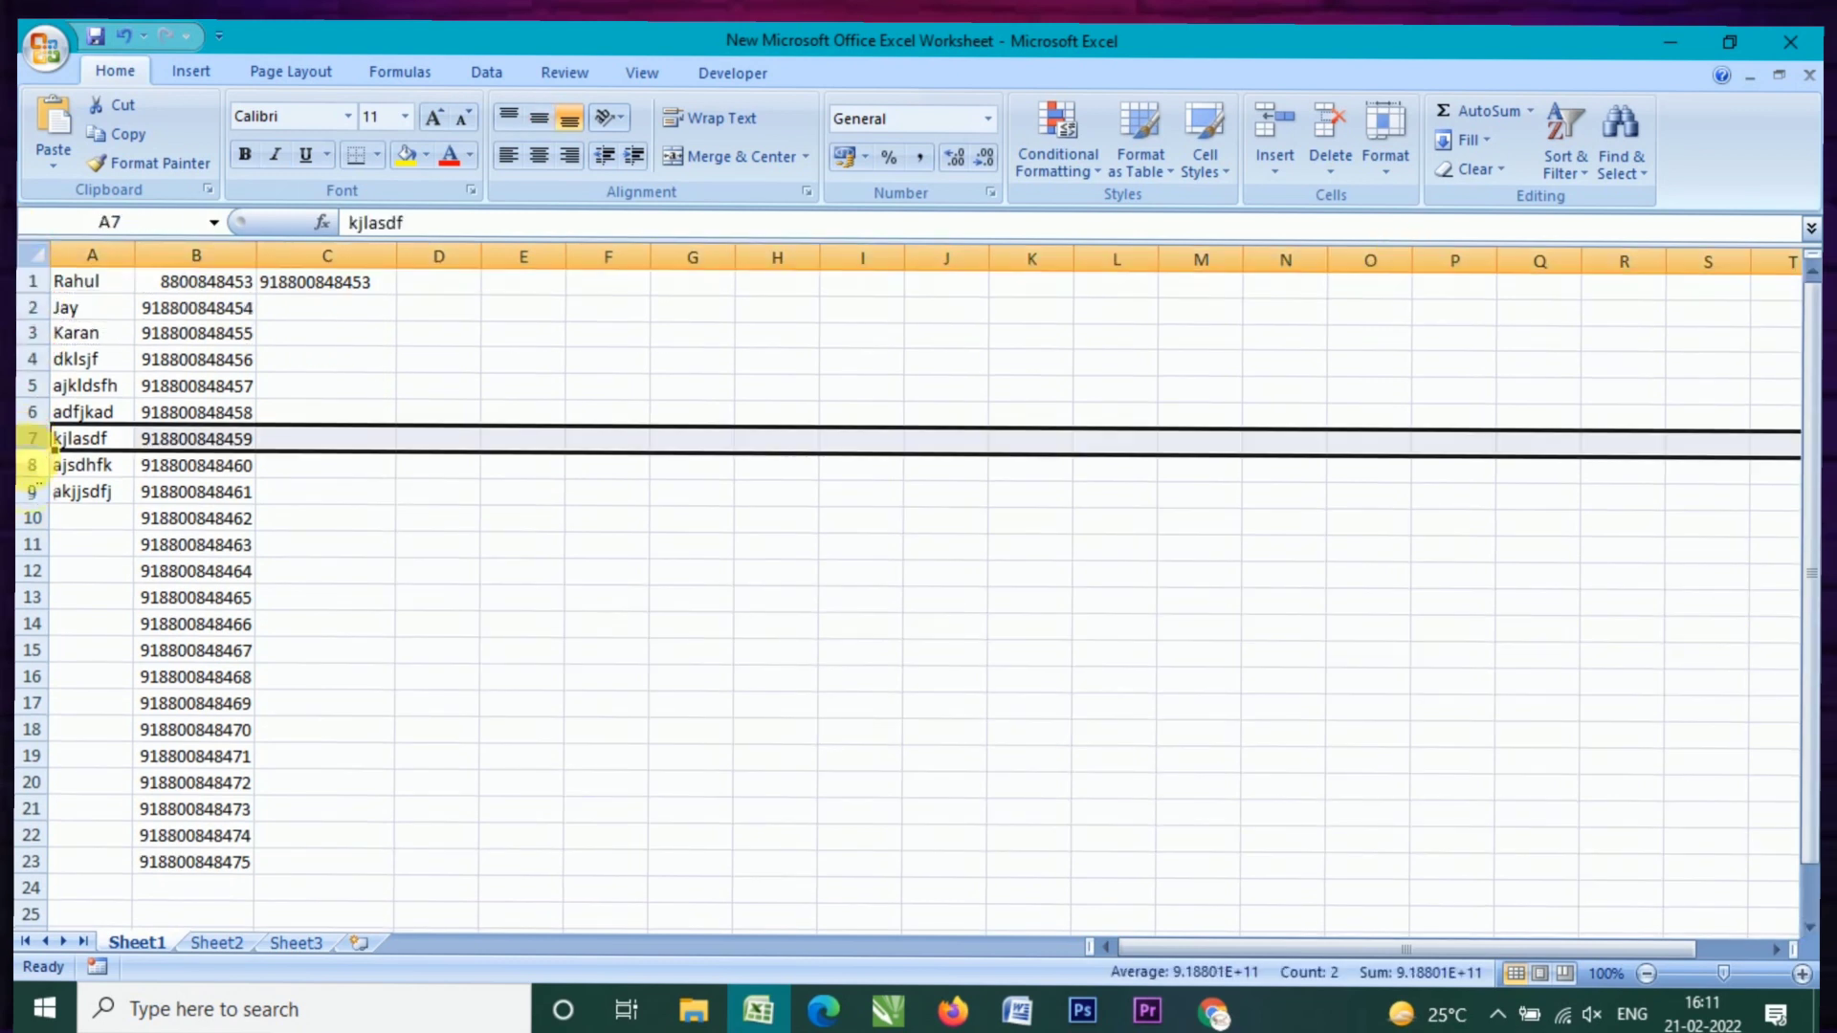
click(33, 597)
click(70, 310)
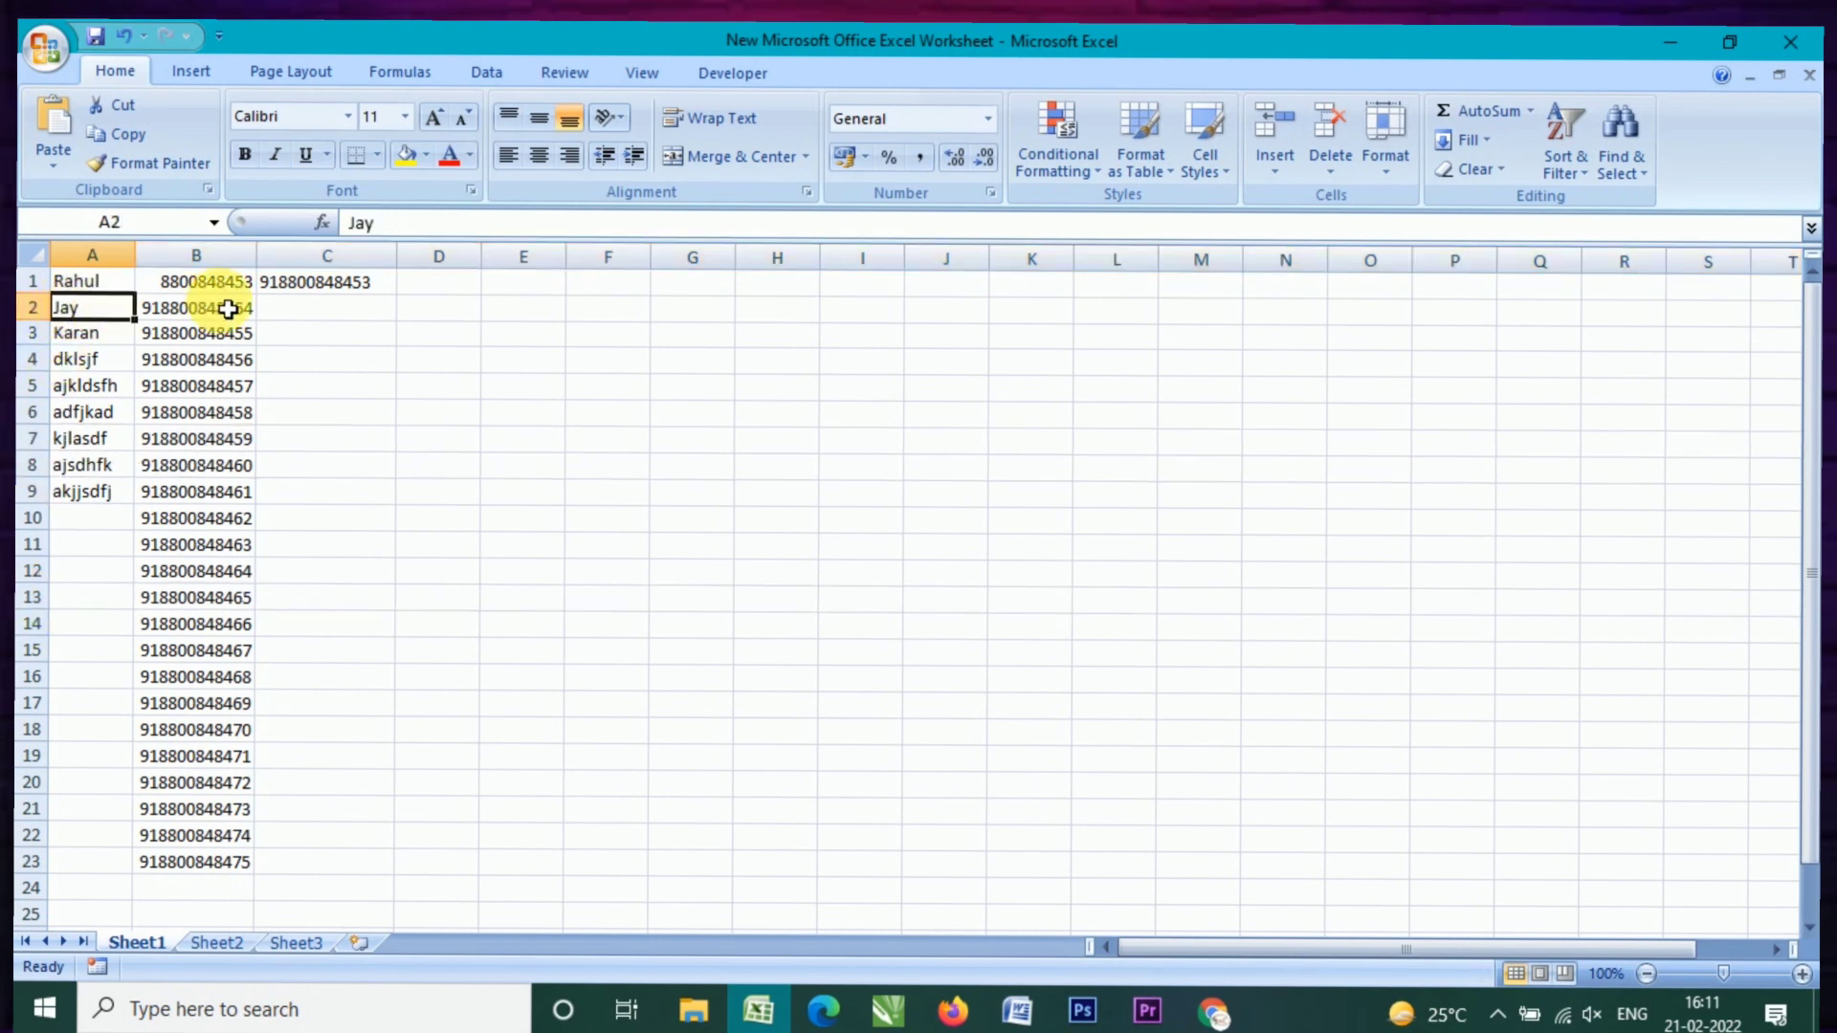
click(100, 344)
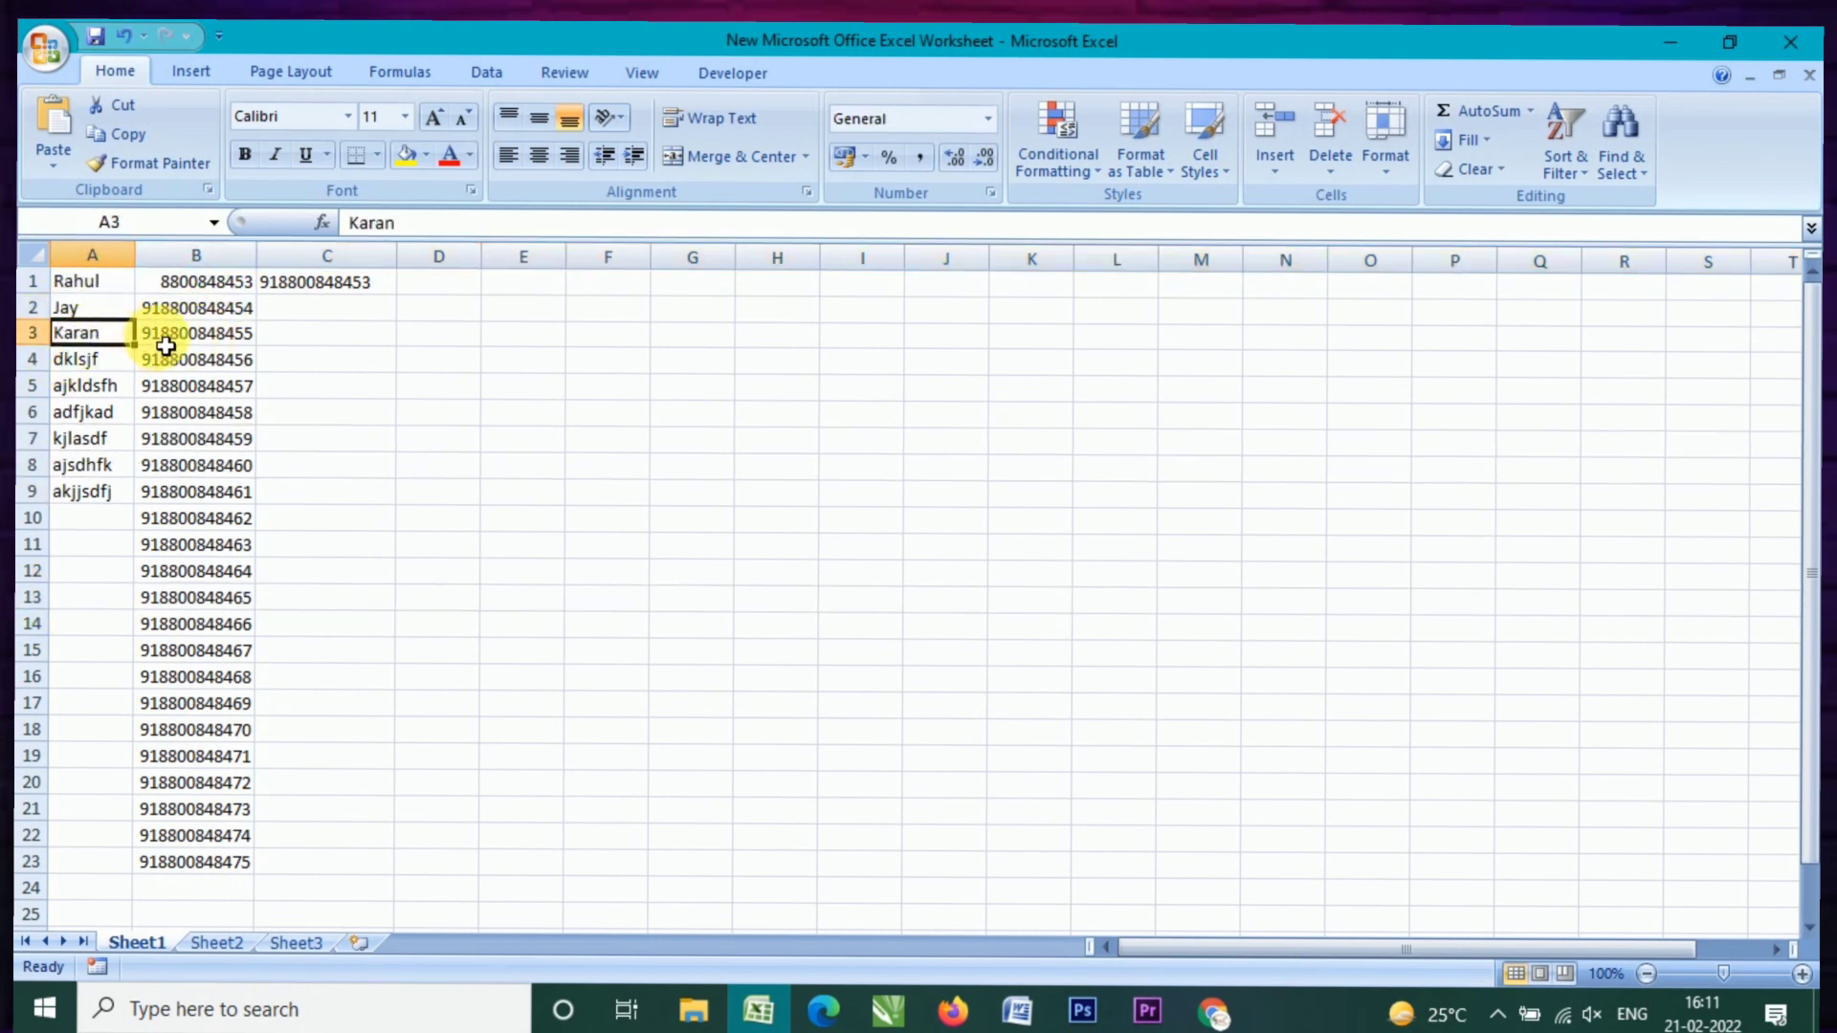
click(166, 341)
Step: Check column B's phone numbers end at B23, then return to B1
scroll(186, 760, down, 10)
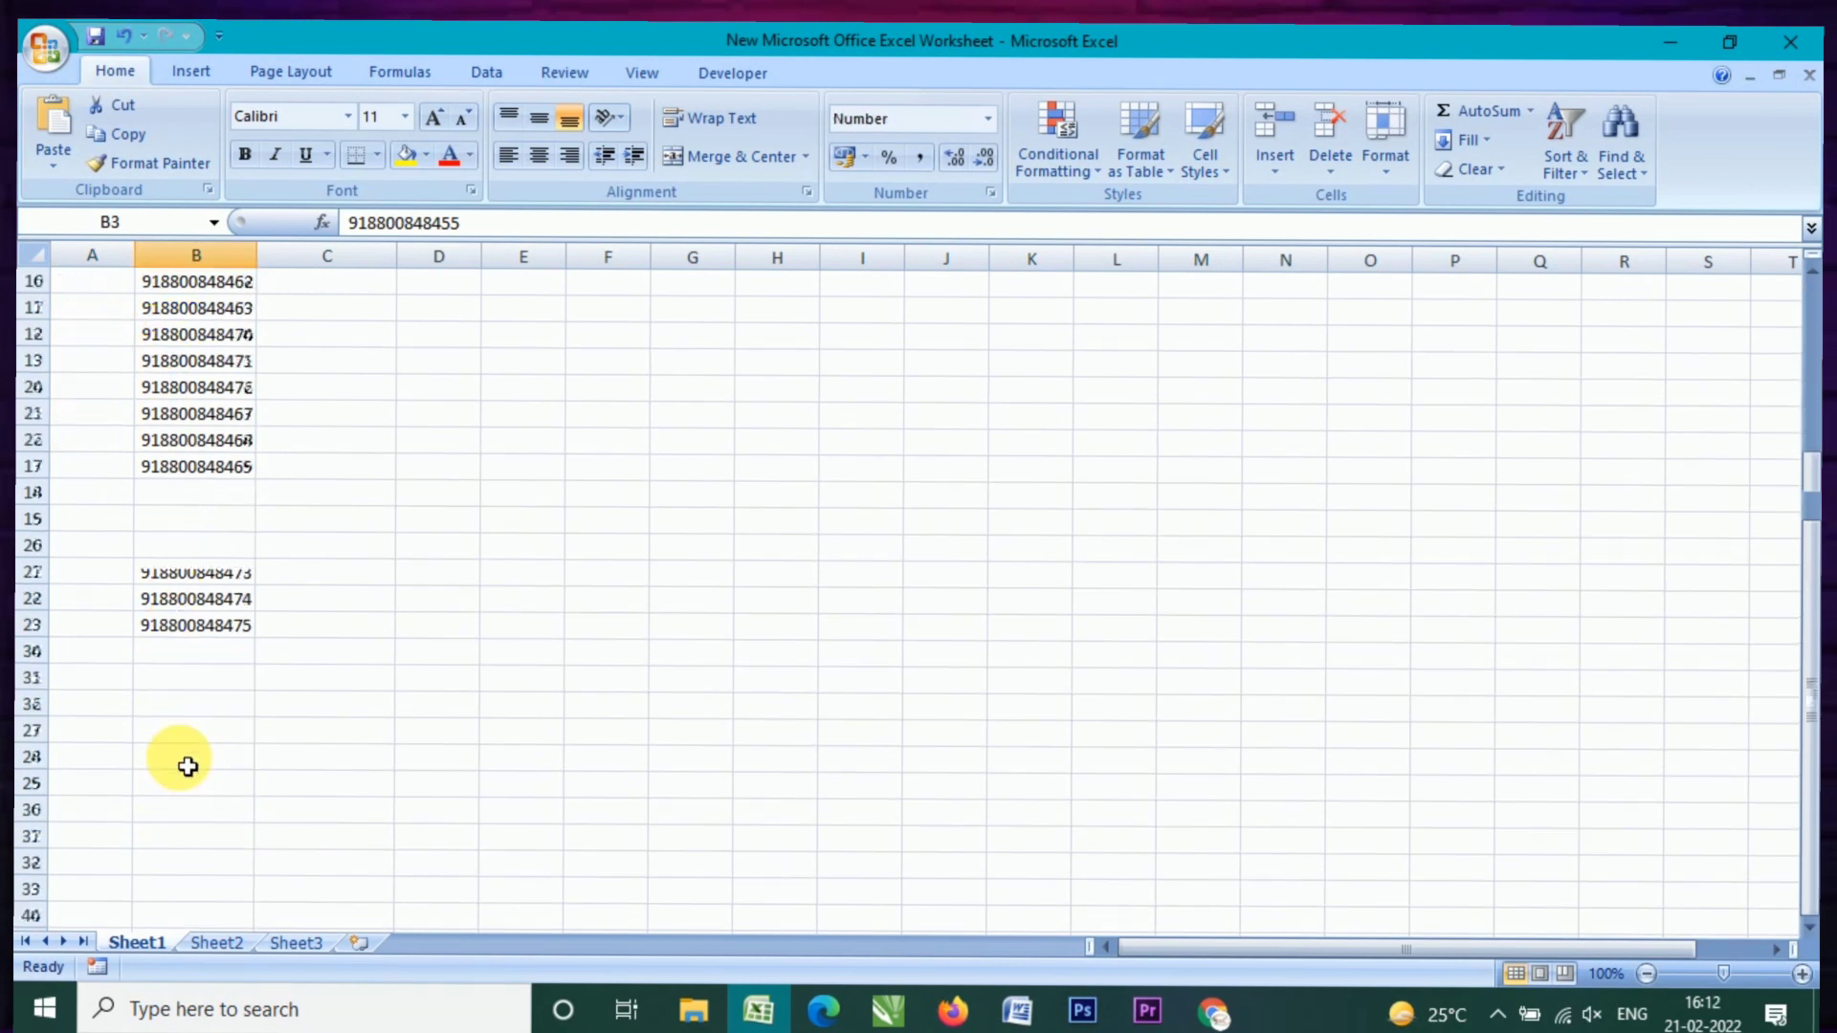
scroll(188, 767, down, 20)
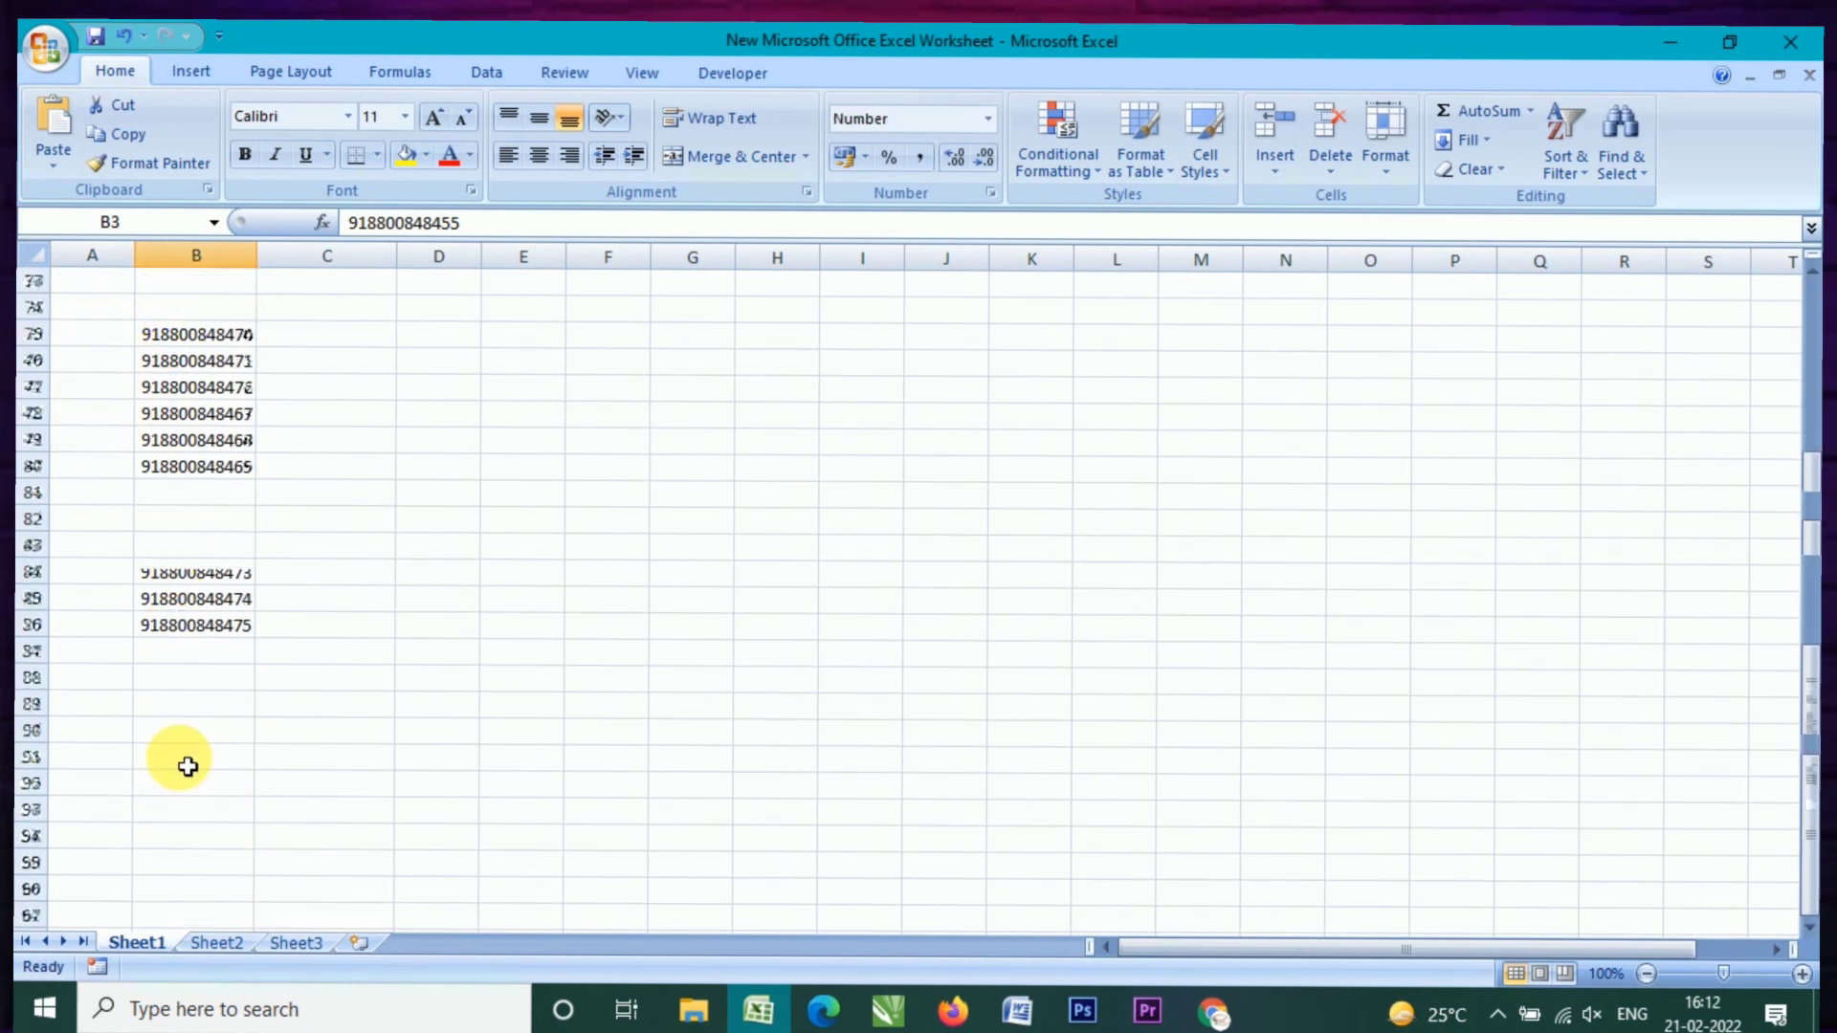
scroll(187, 766, down, 10)
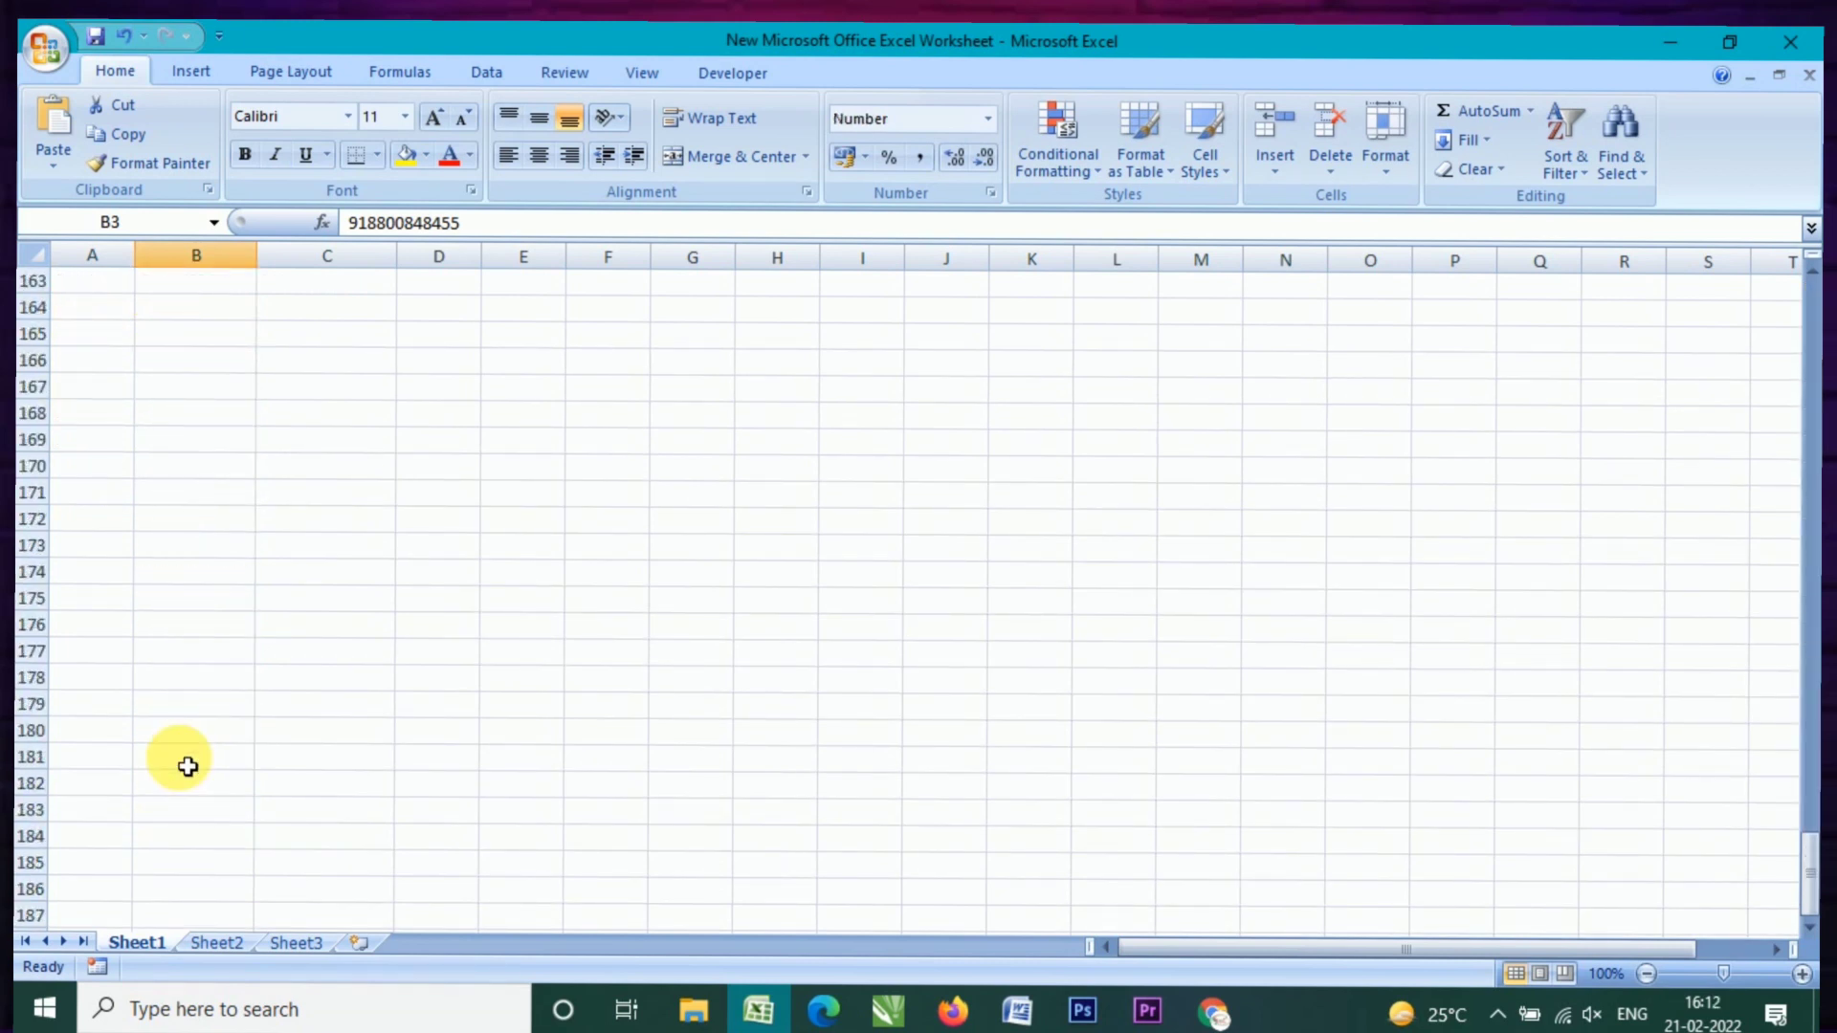
key(ctrl+Down)
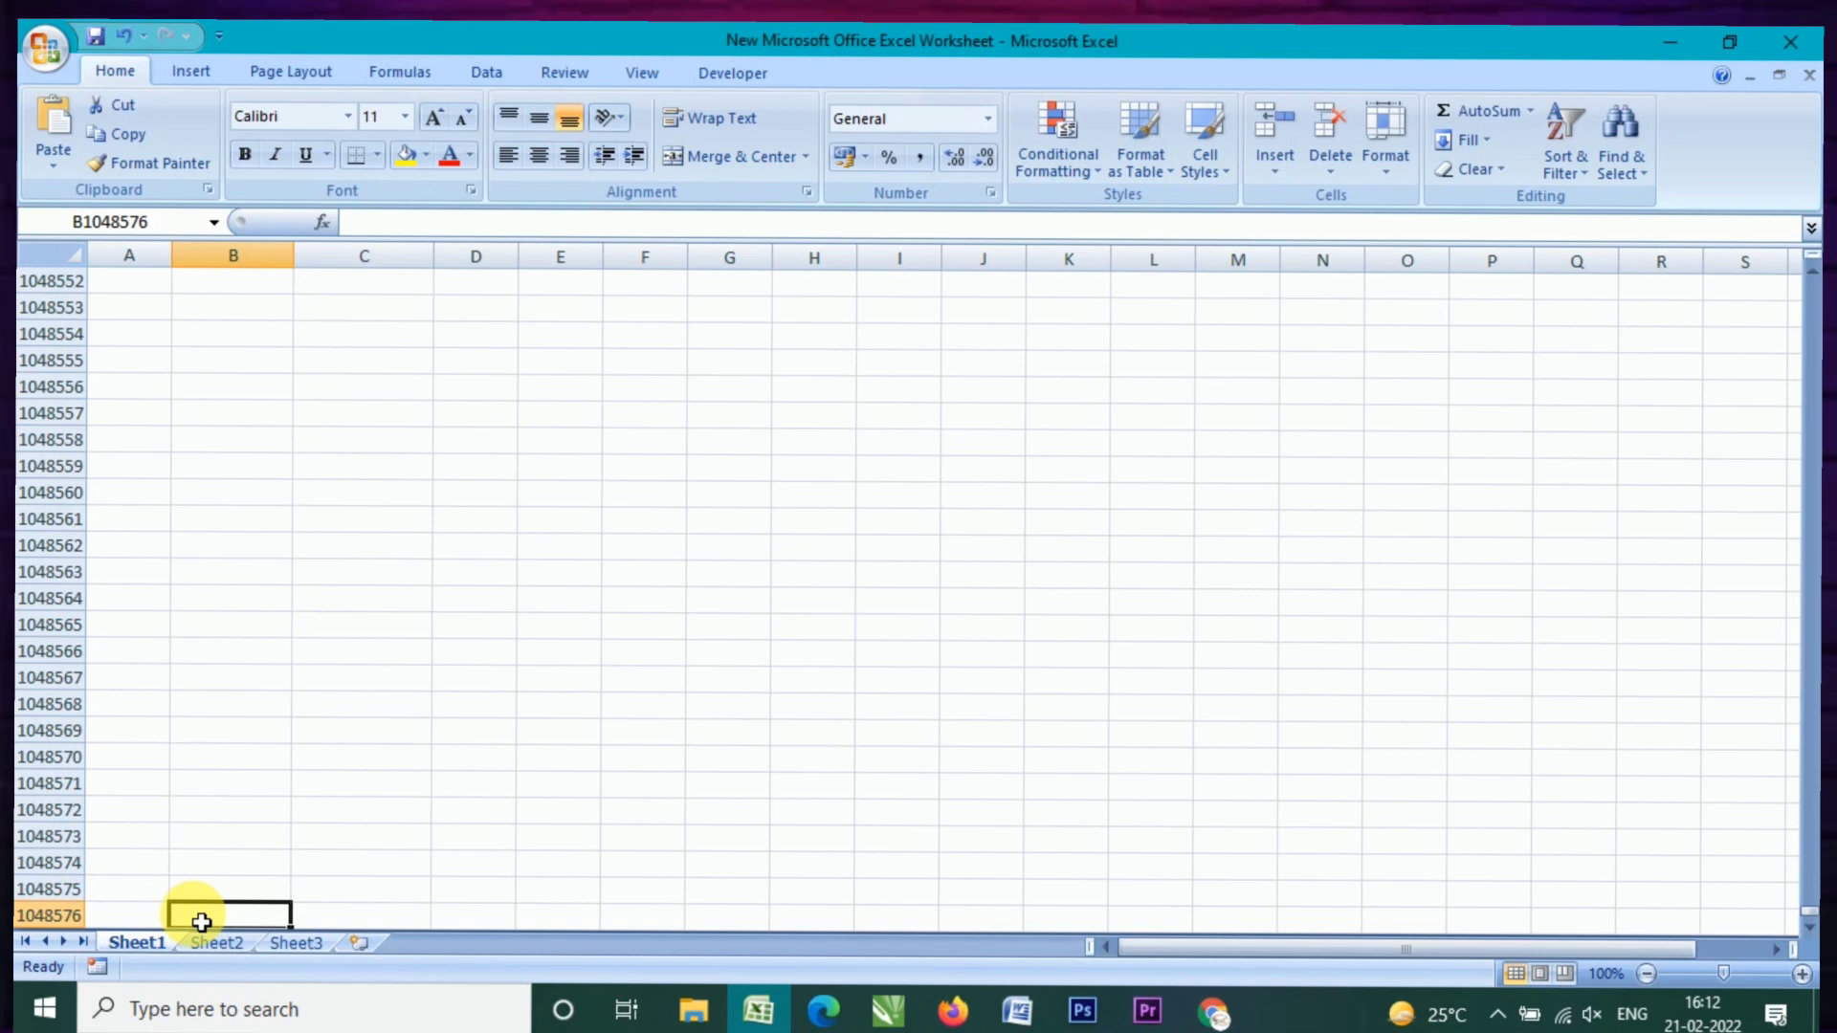
key(ctrl+Up)
key(ctrl+Down)
key(ctrl+Up)
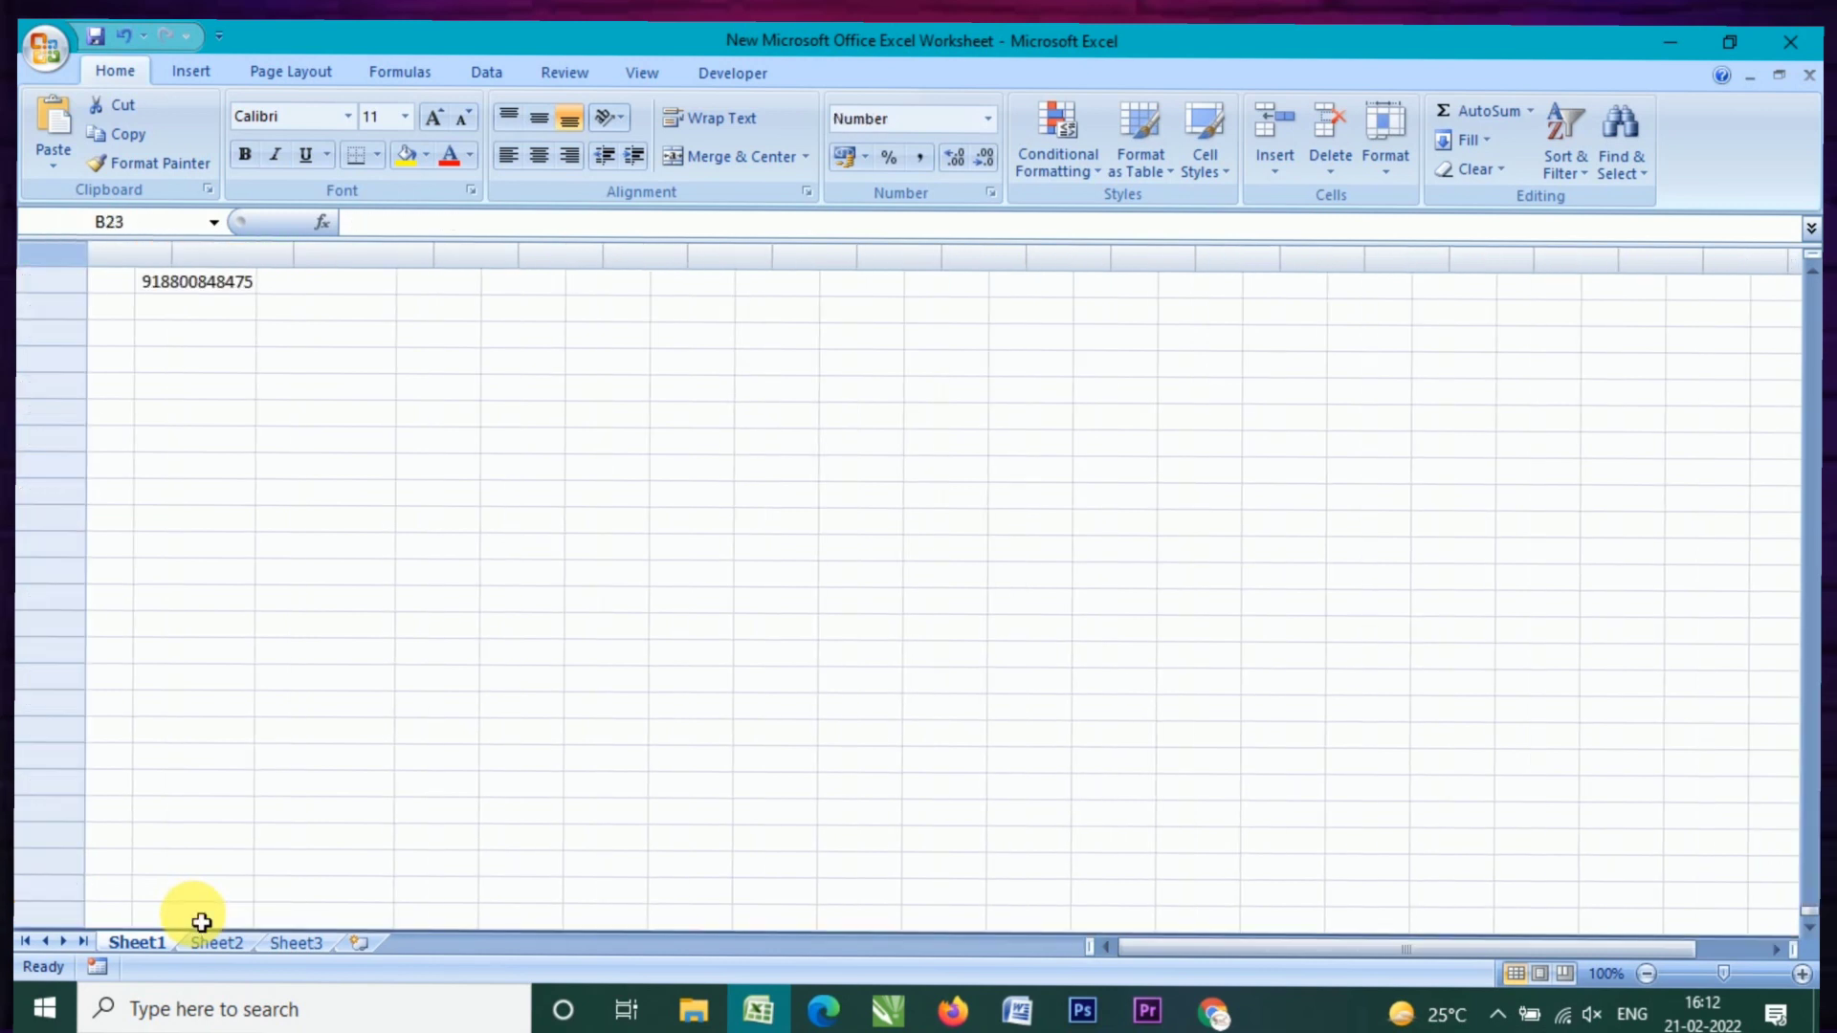
key(ctrl+Up)
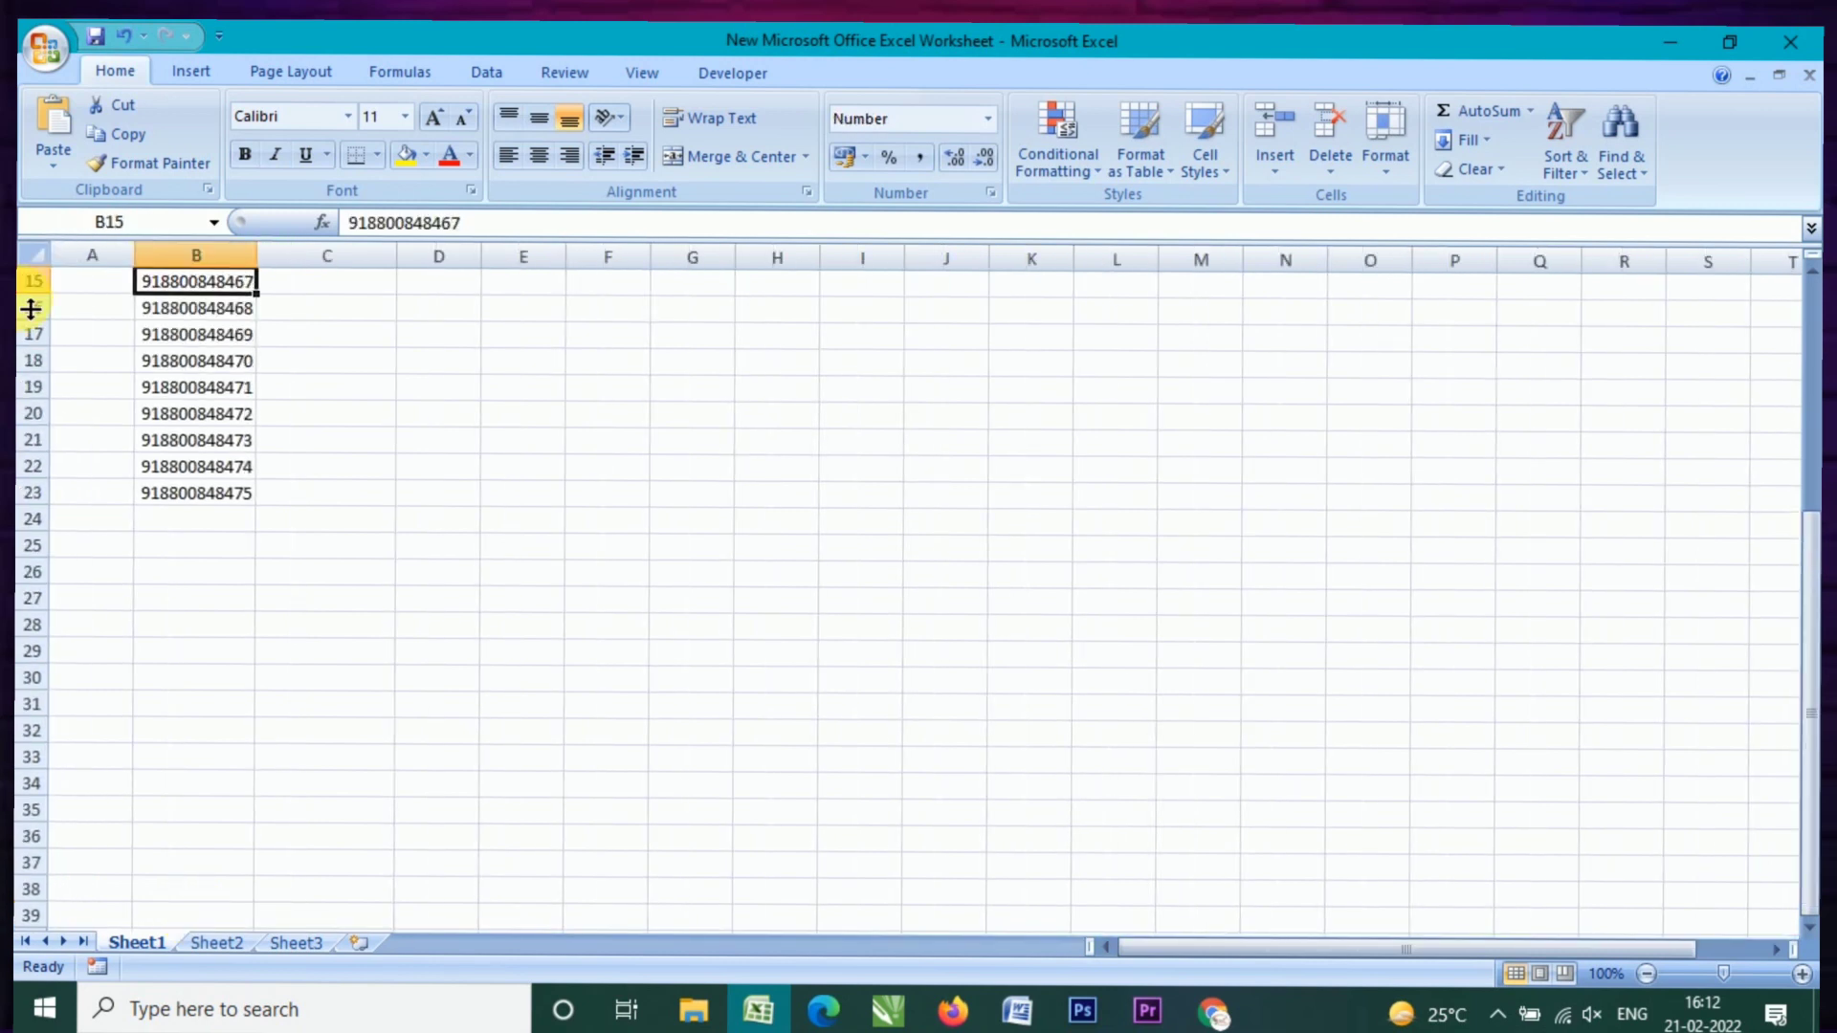
key(ctrl+Up)
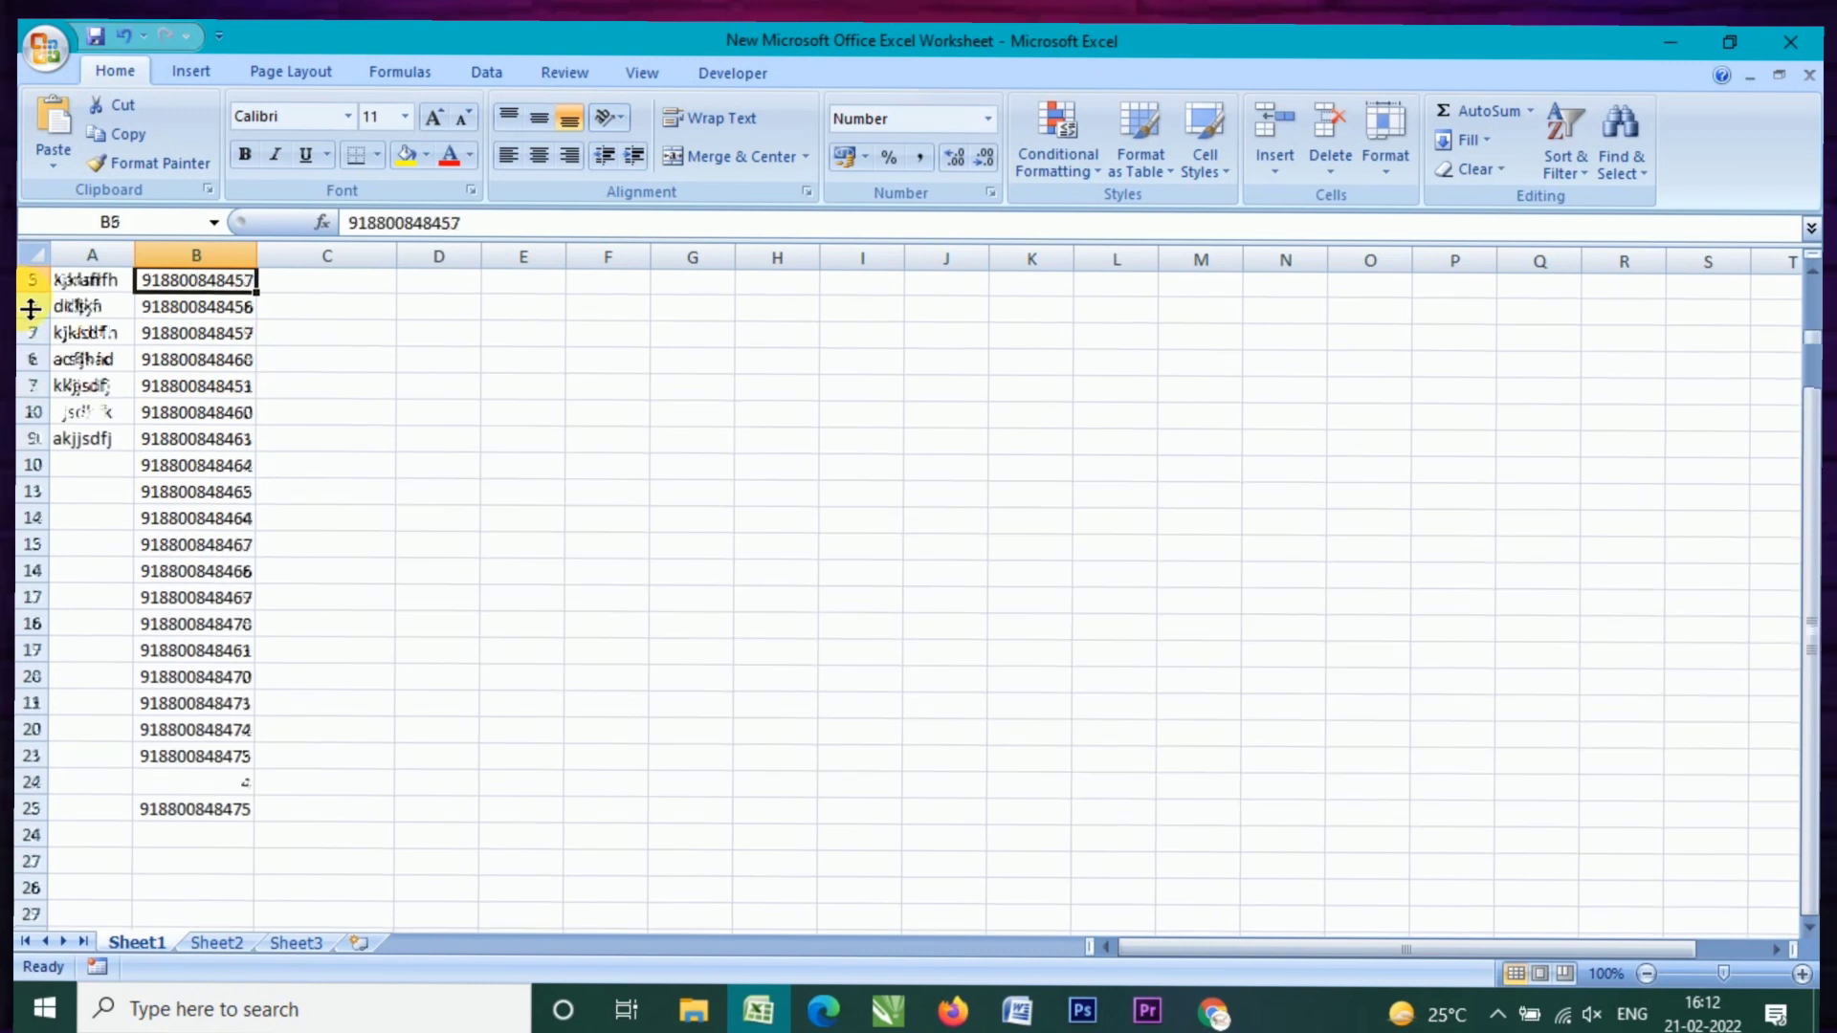
key(ctrl+Up)
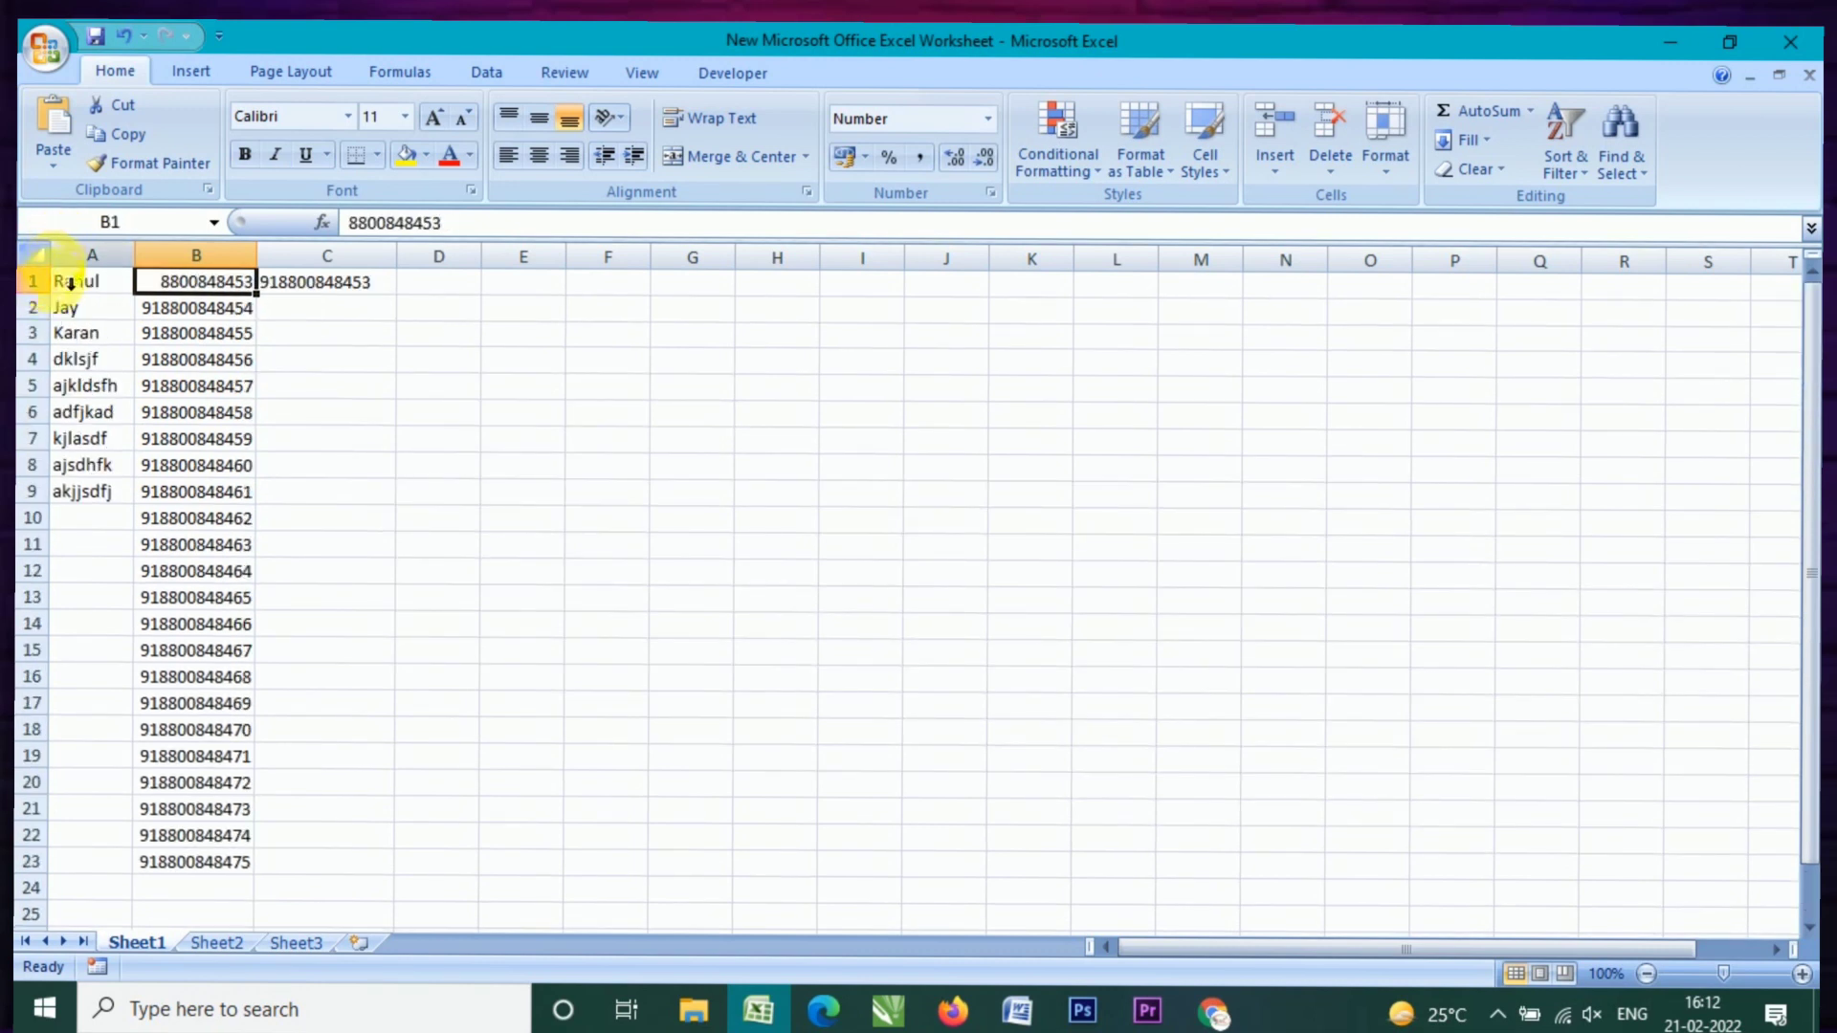
Step: Select the phone-number and name columns, then the number in B1
click(205, 308)
click(181, 268)
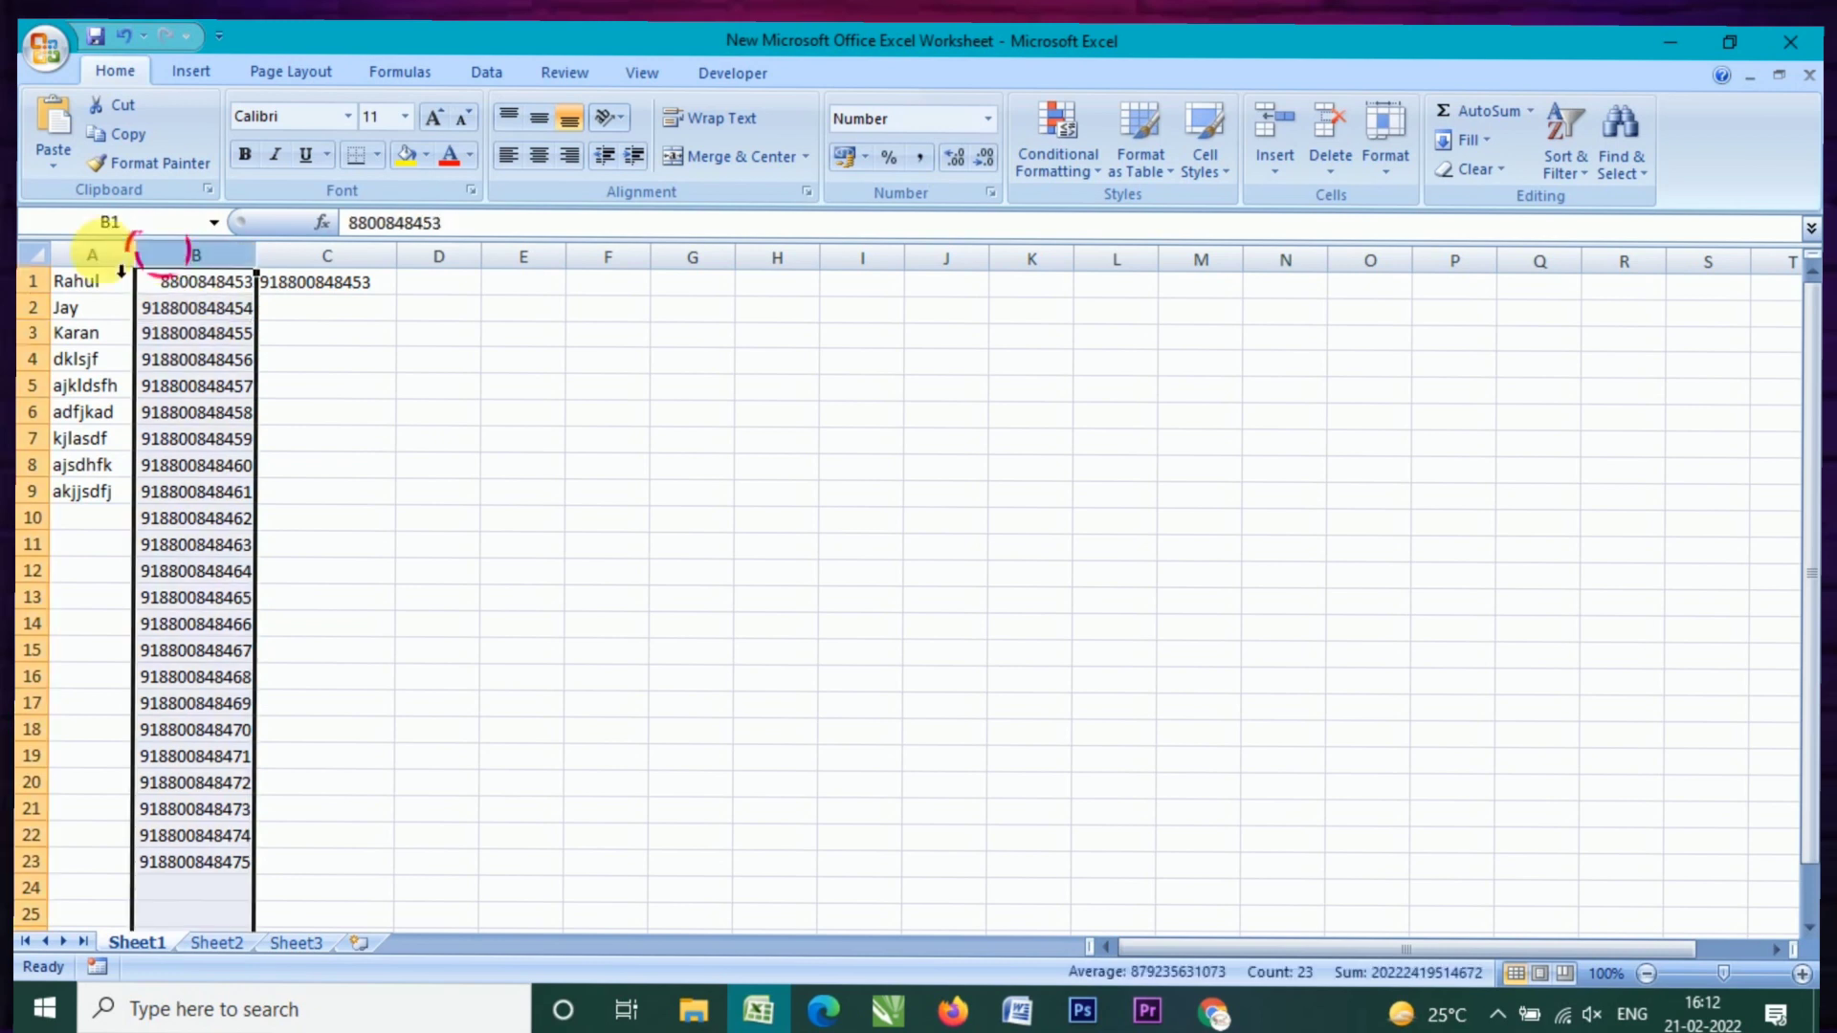
click(120, 268)
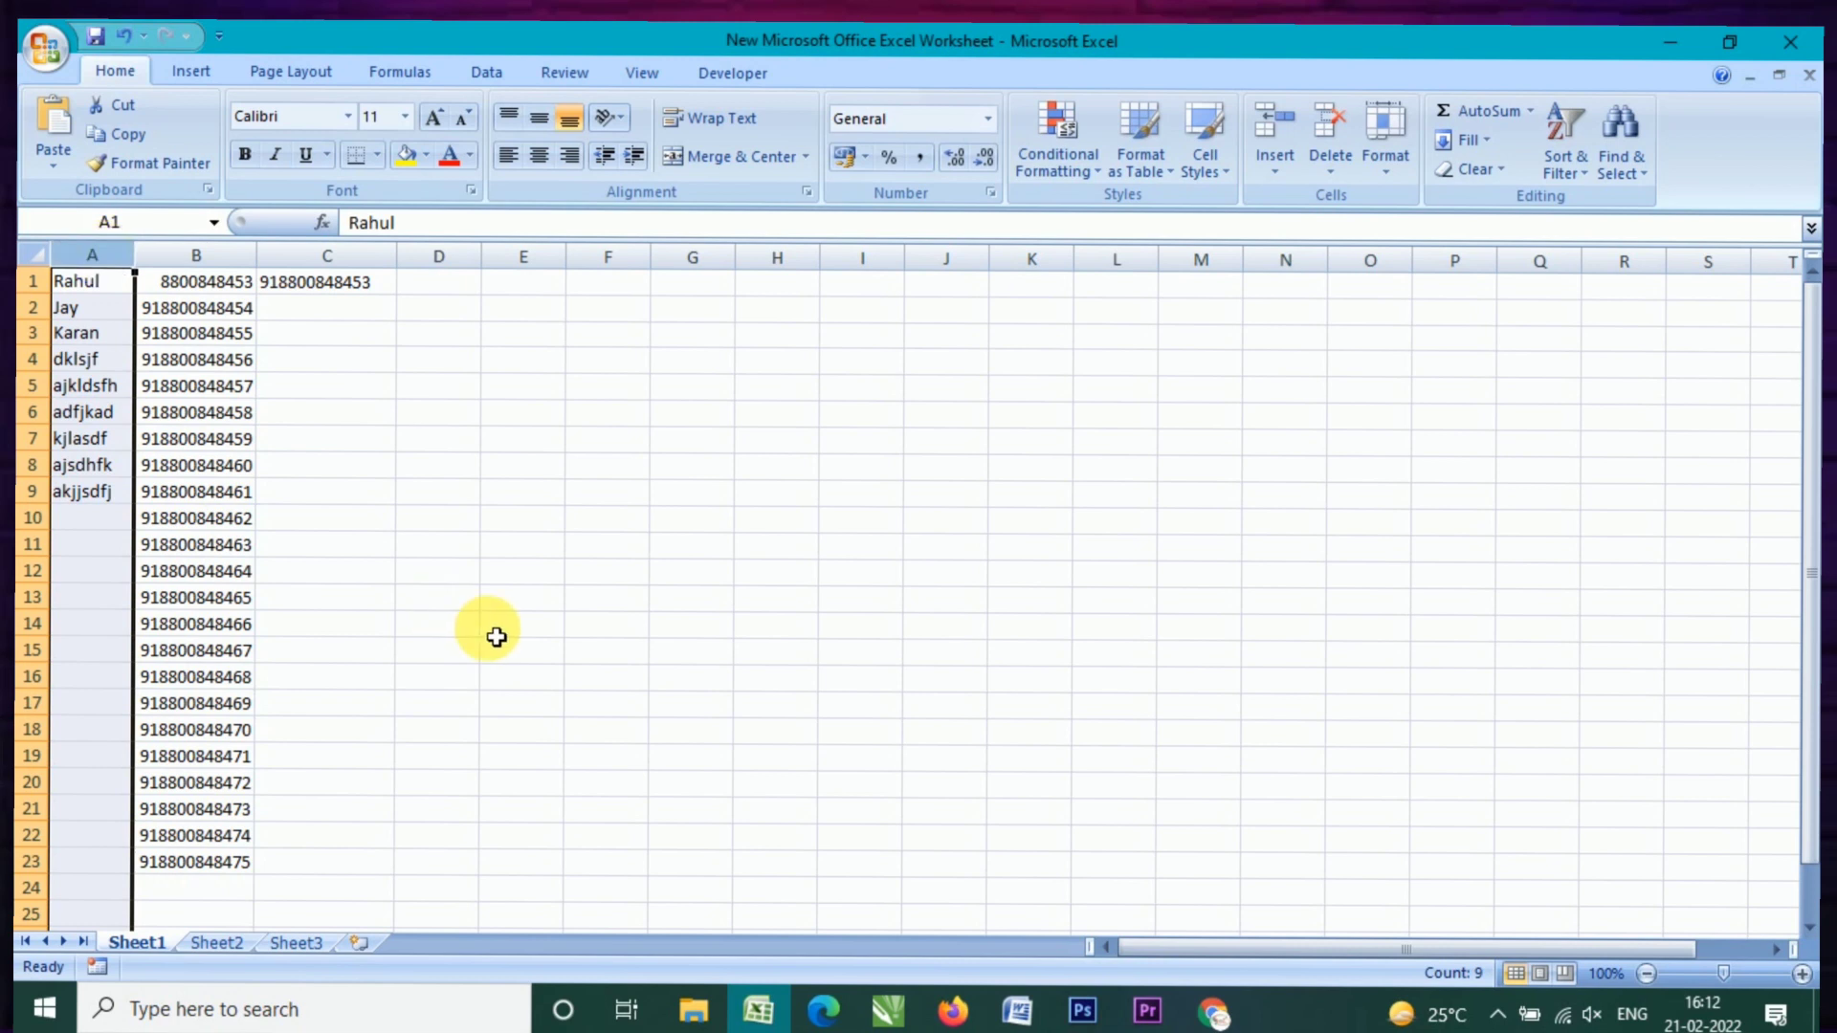
click(207, 283)
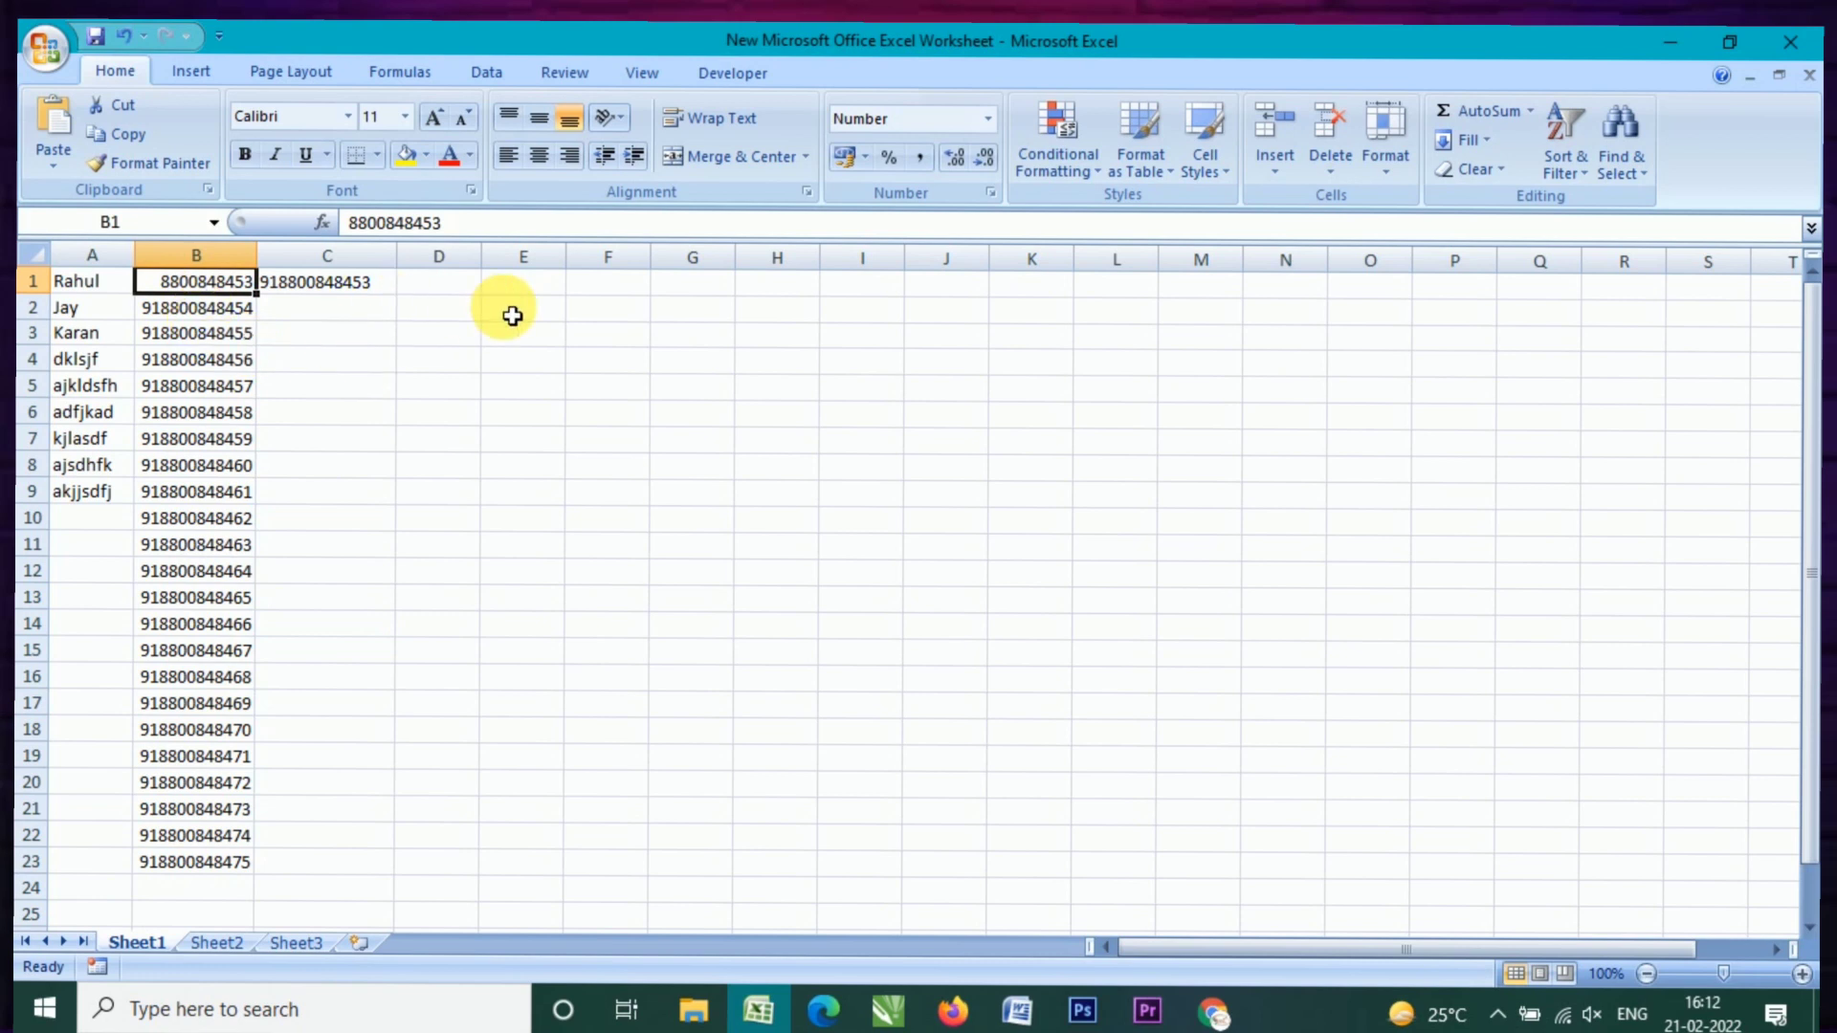
click(524, 283)
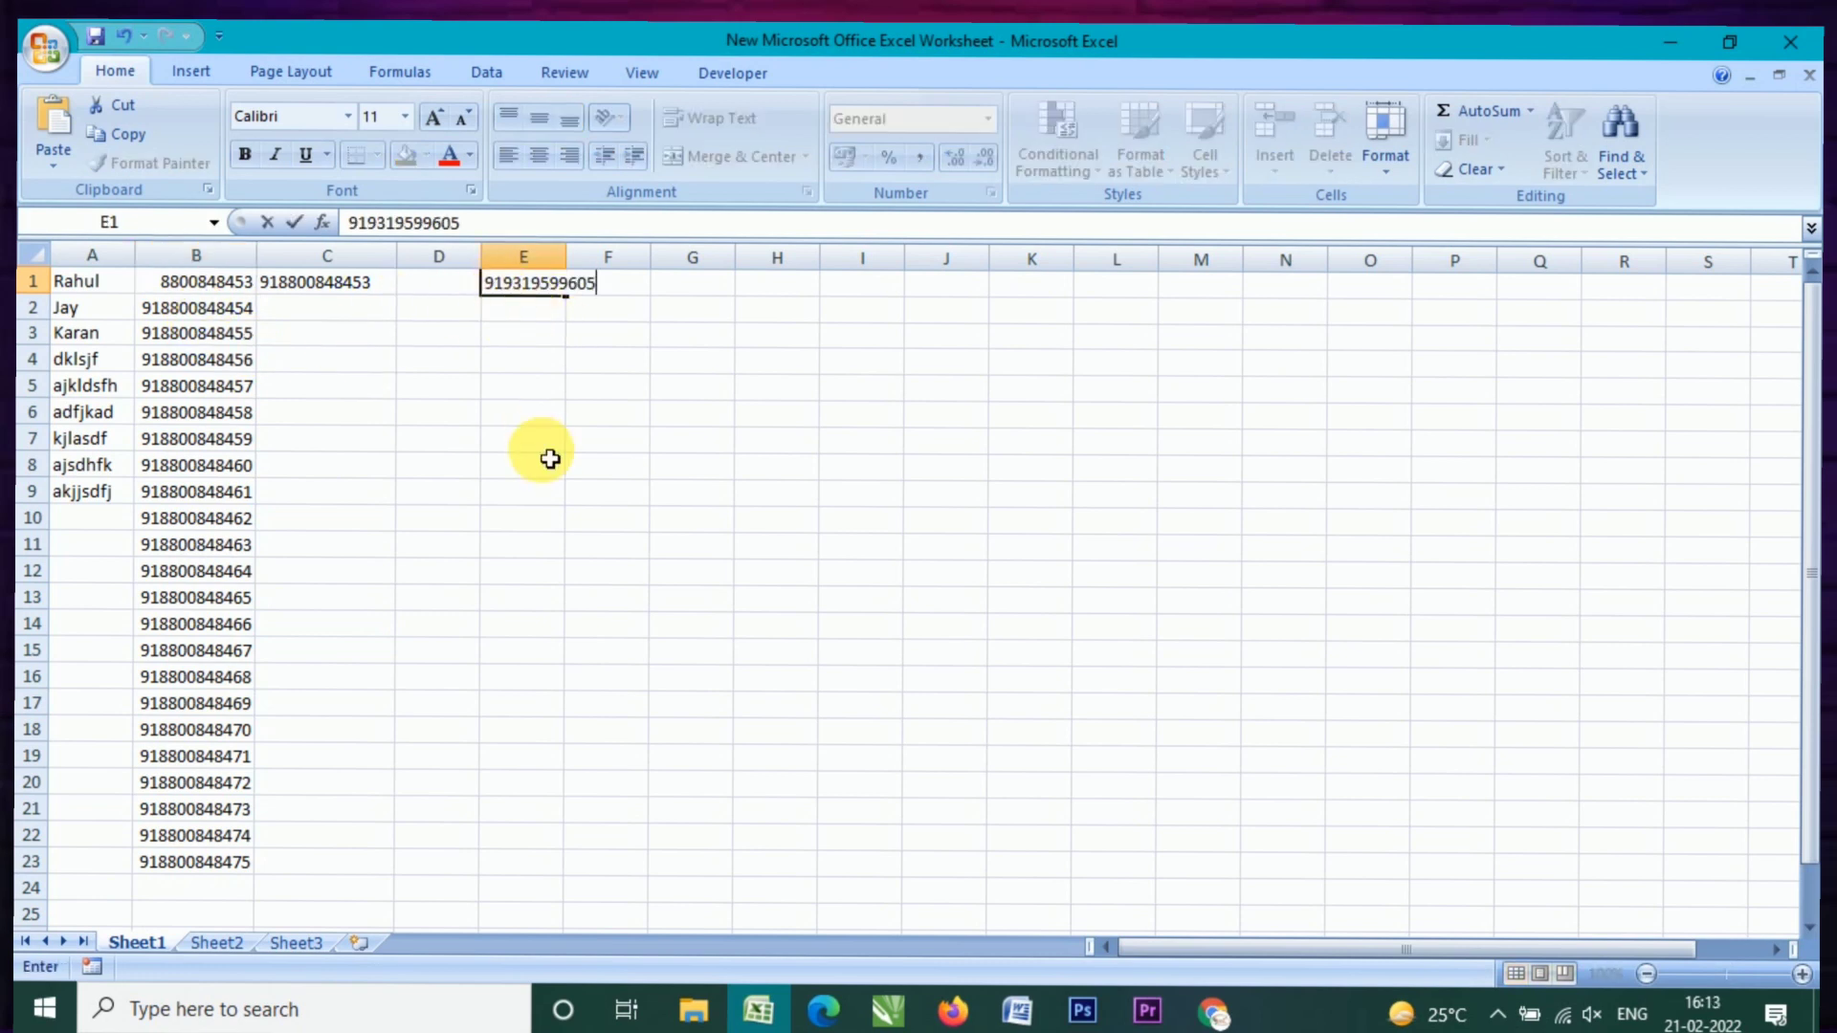
key(Return)
key(Up)
click(991, 121)
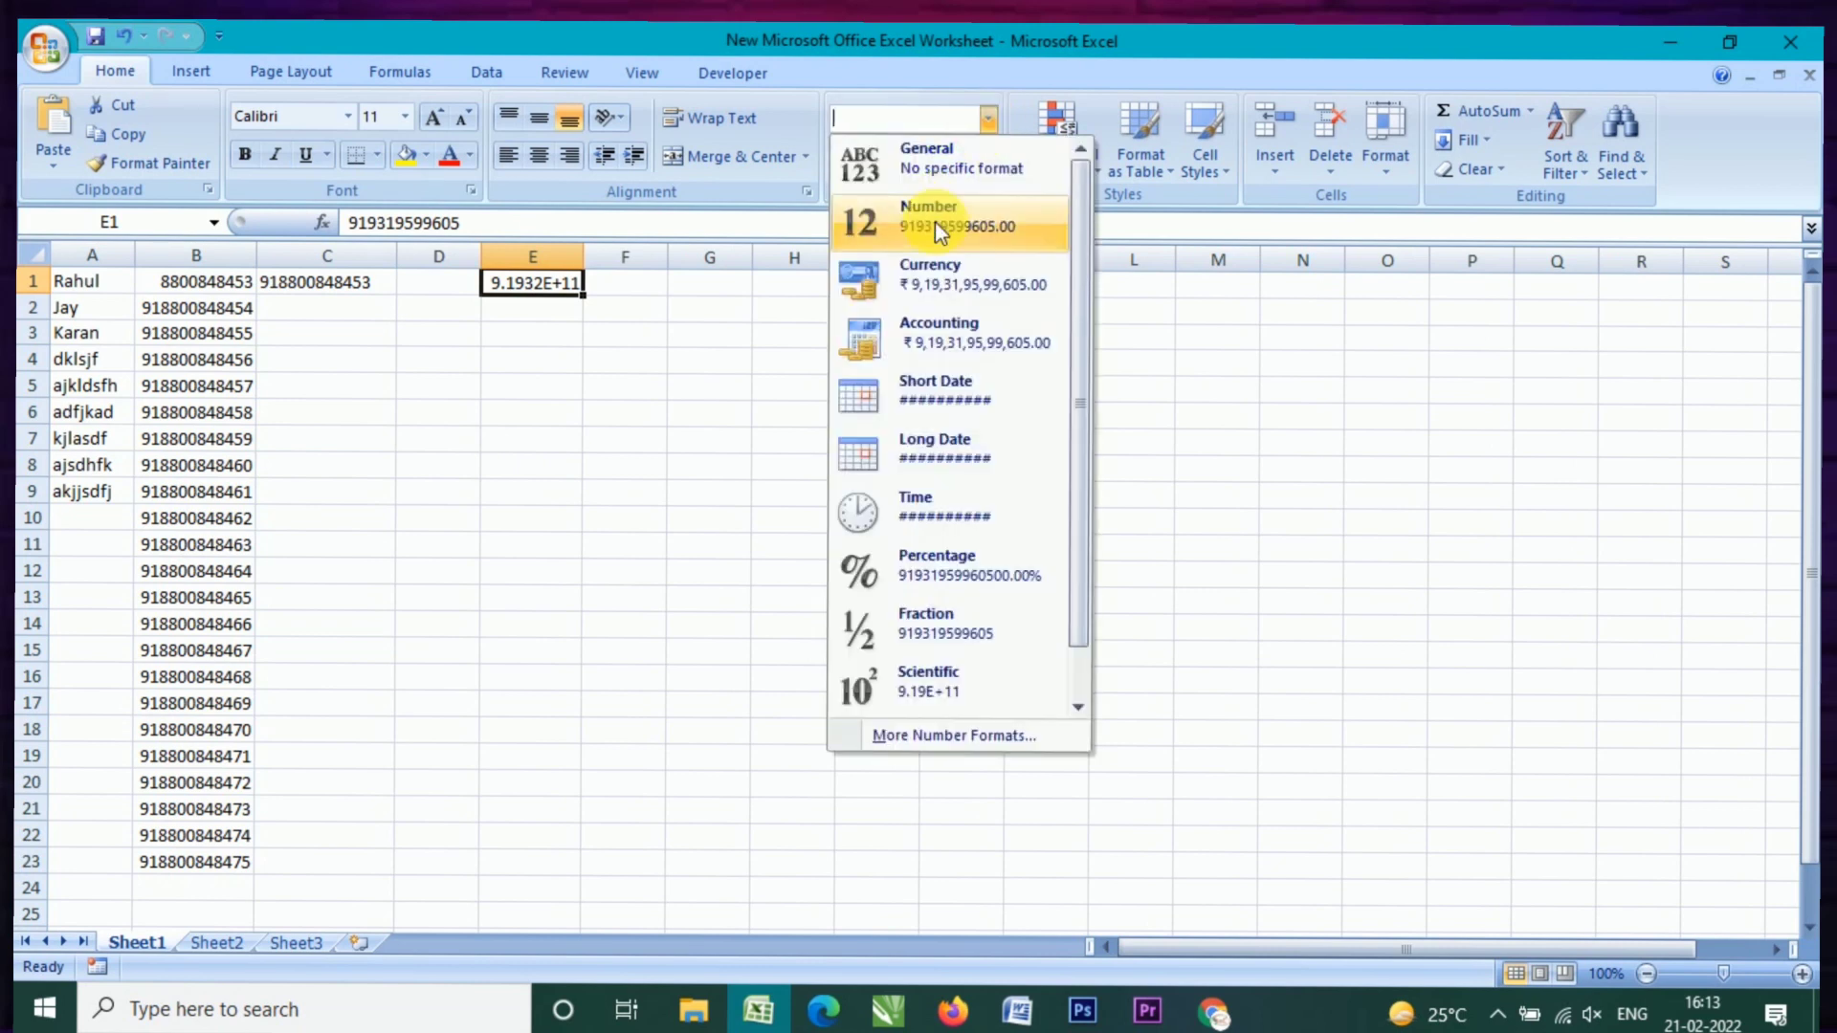
click(934, 224)
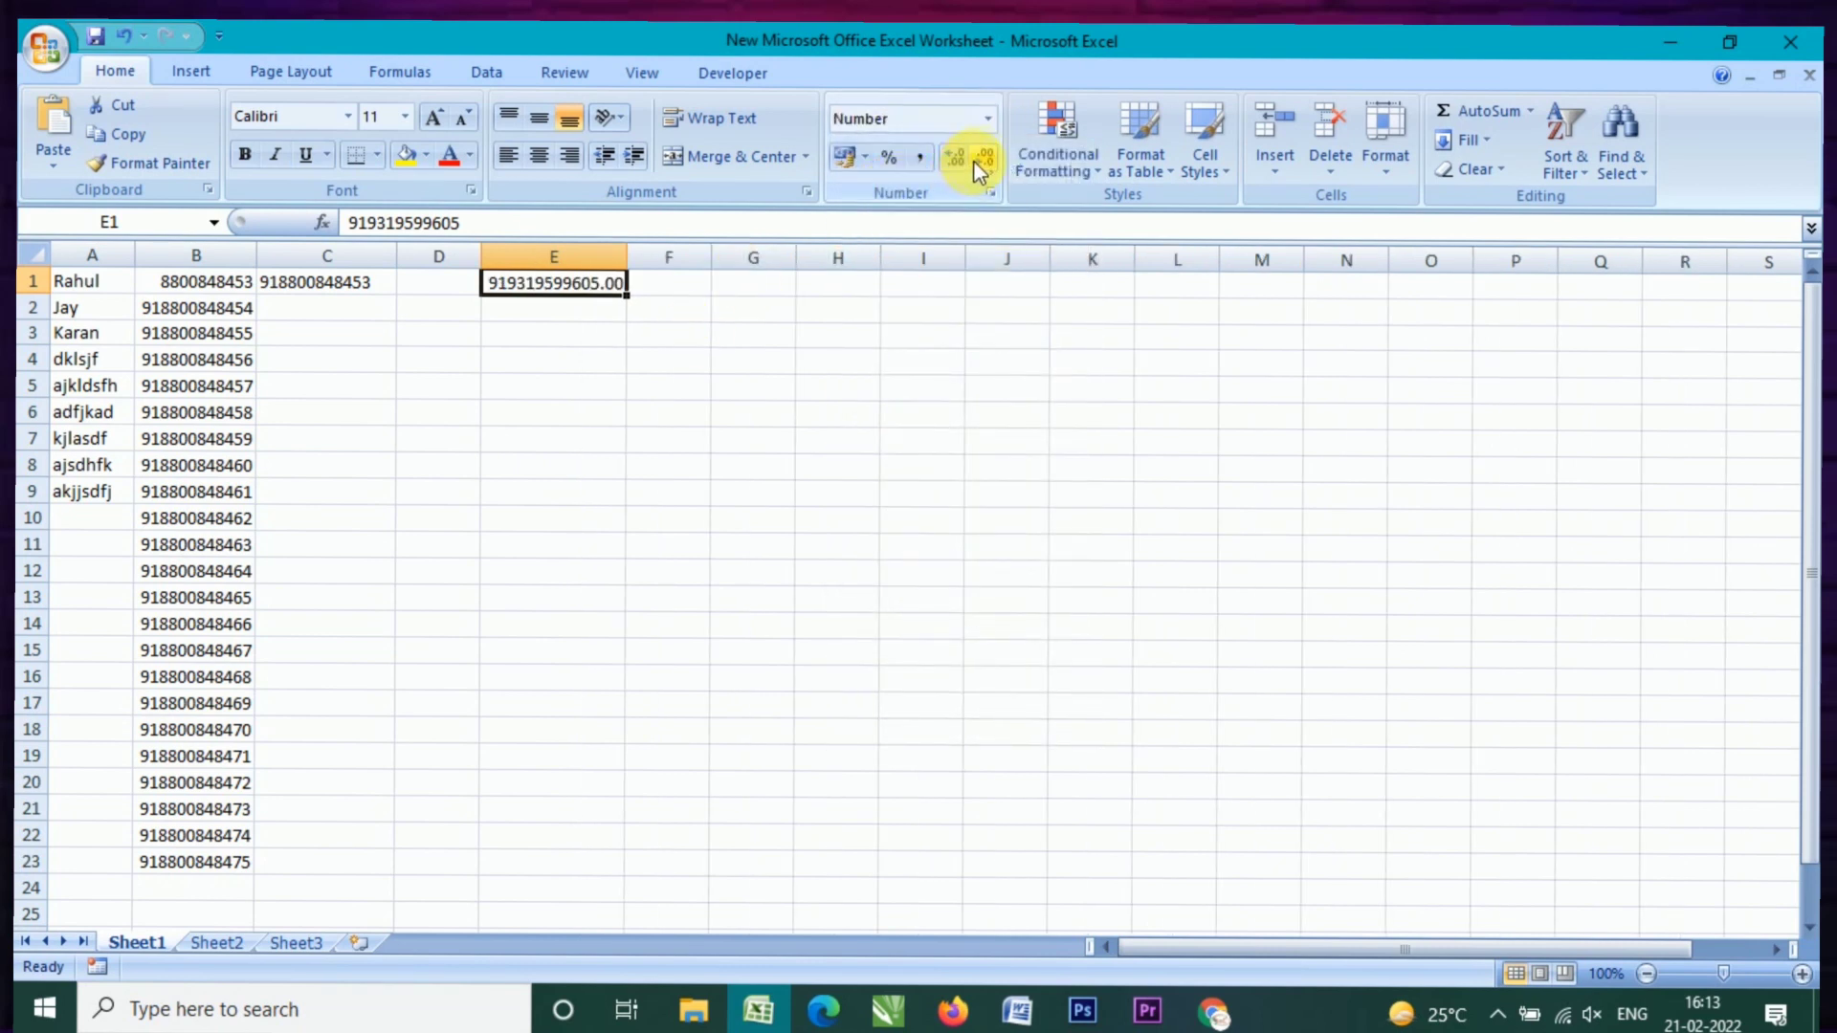
click(982, 160)
click(983, 161)
click(571, 464)
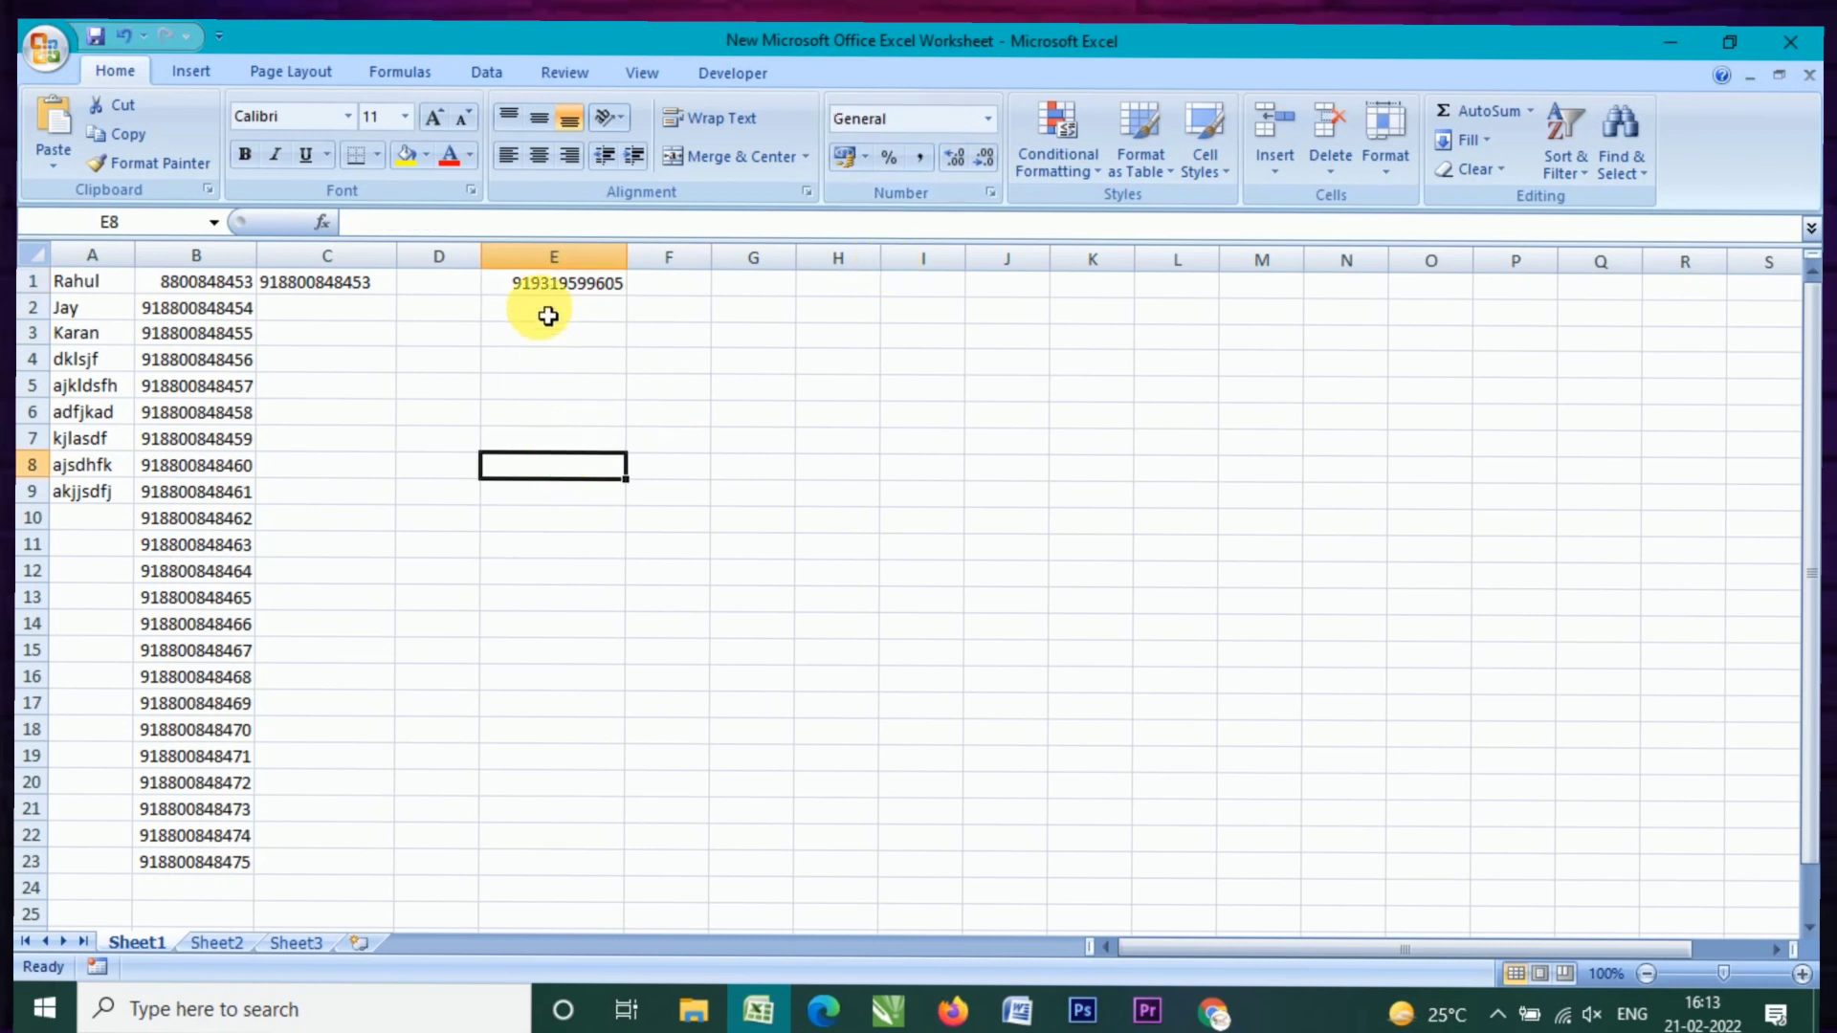
Step: Fill E1's number down through E23
click(553, 286)
drag(626, 294, 637, 865)
click(756, 677)
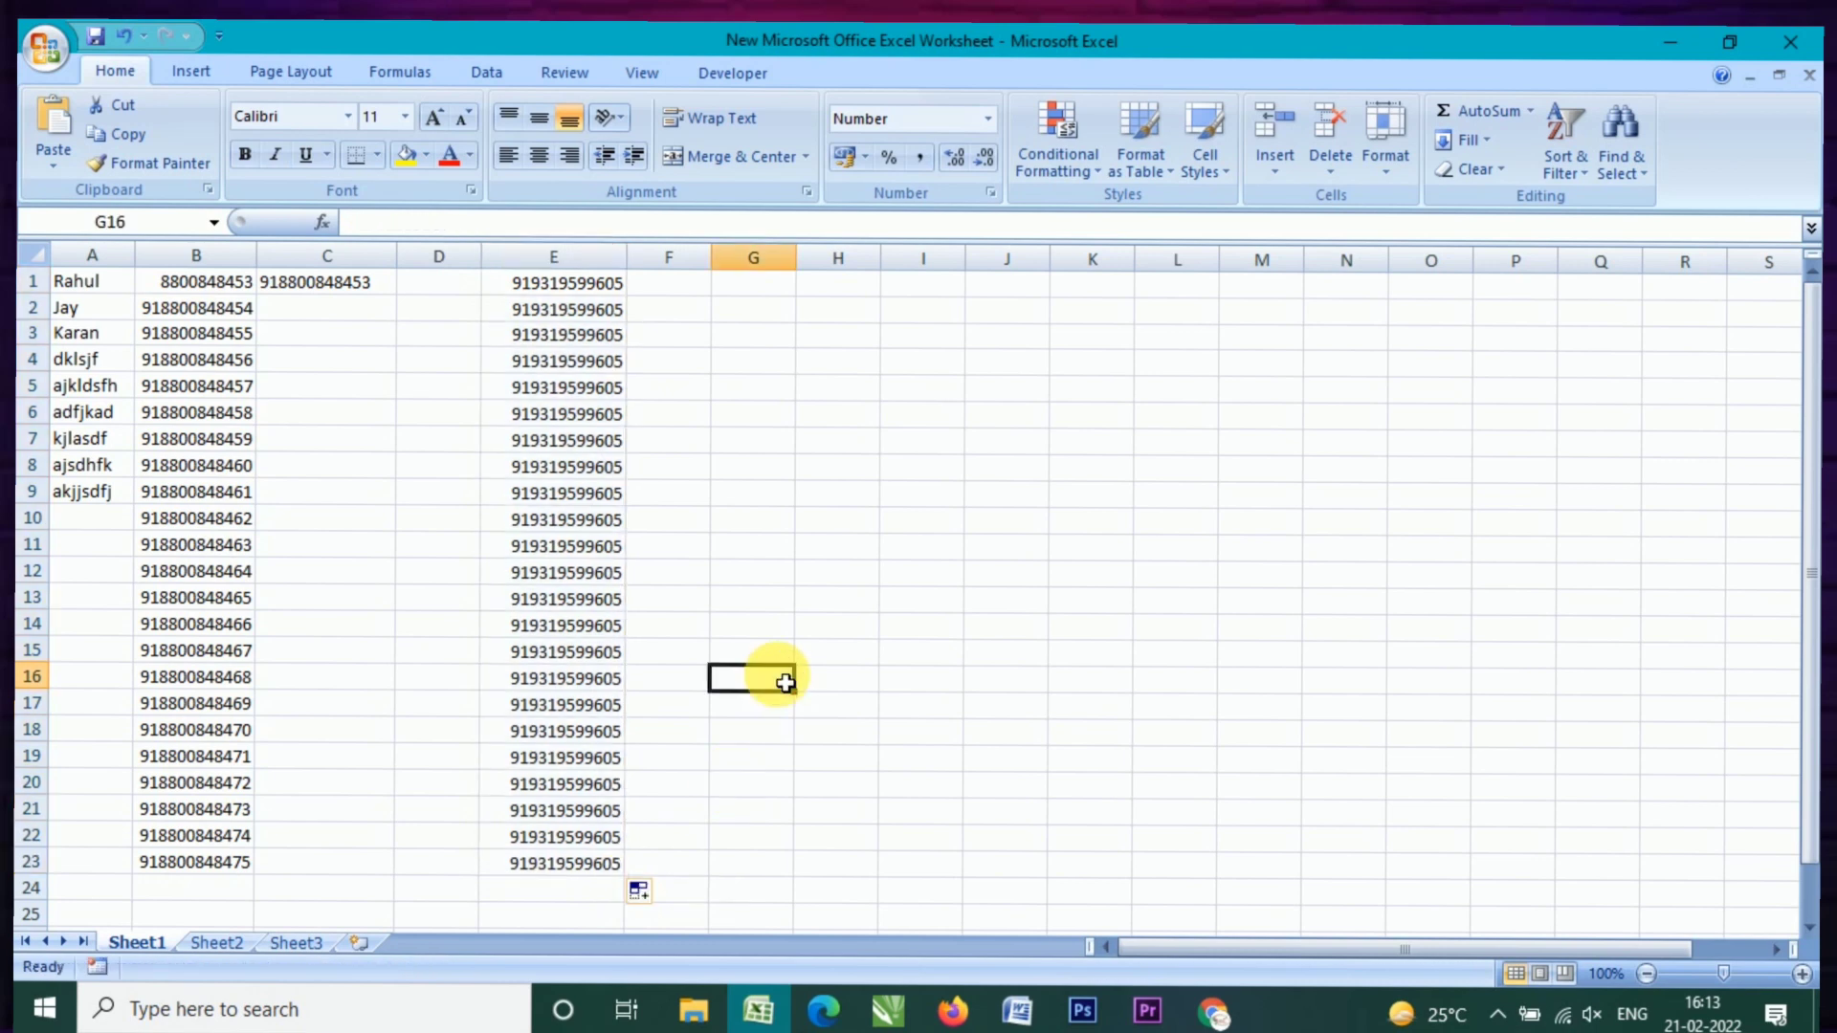
click(684, 294)
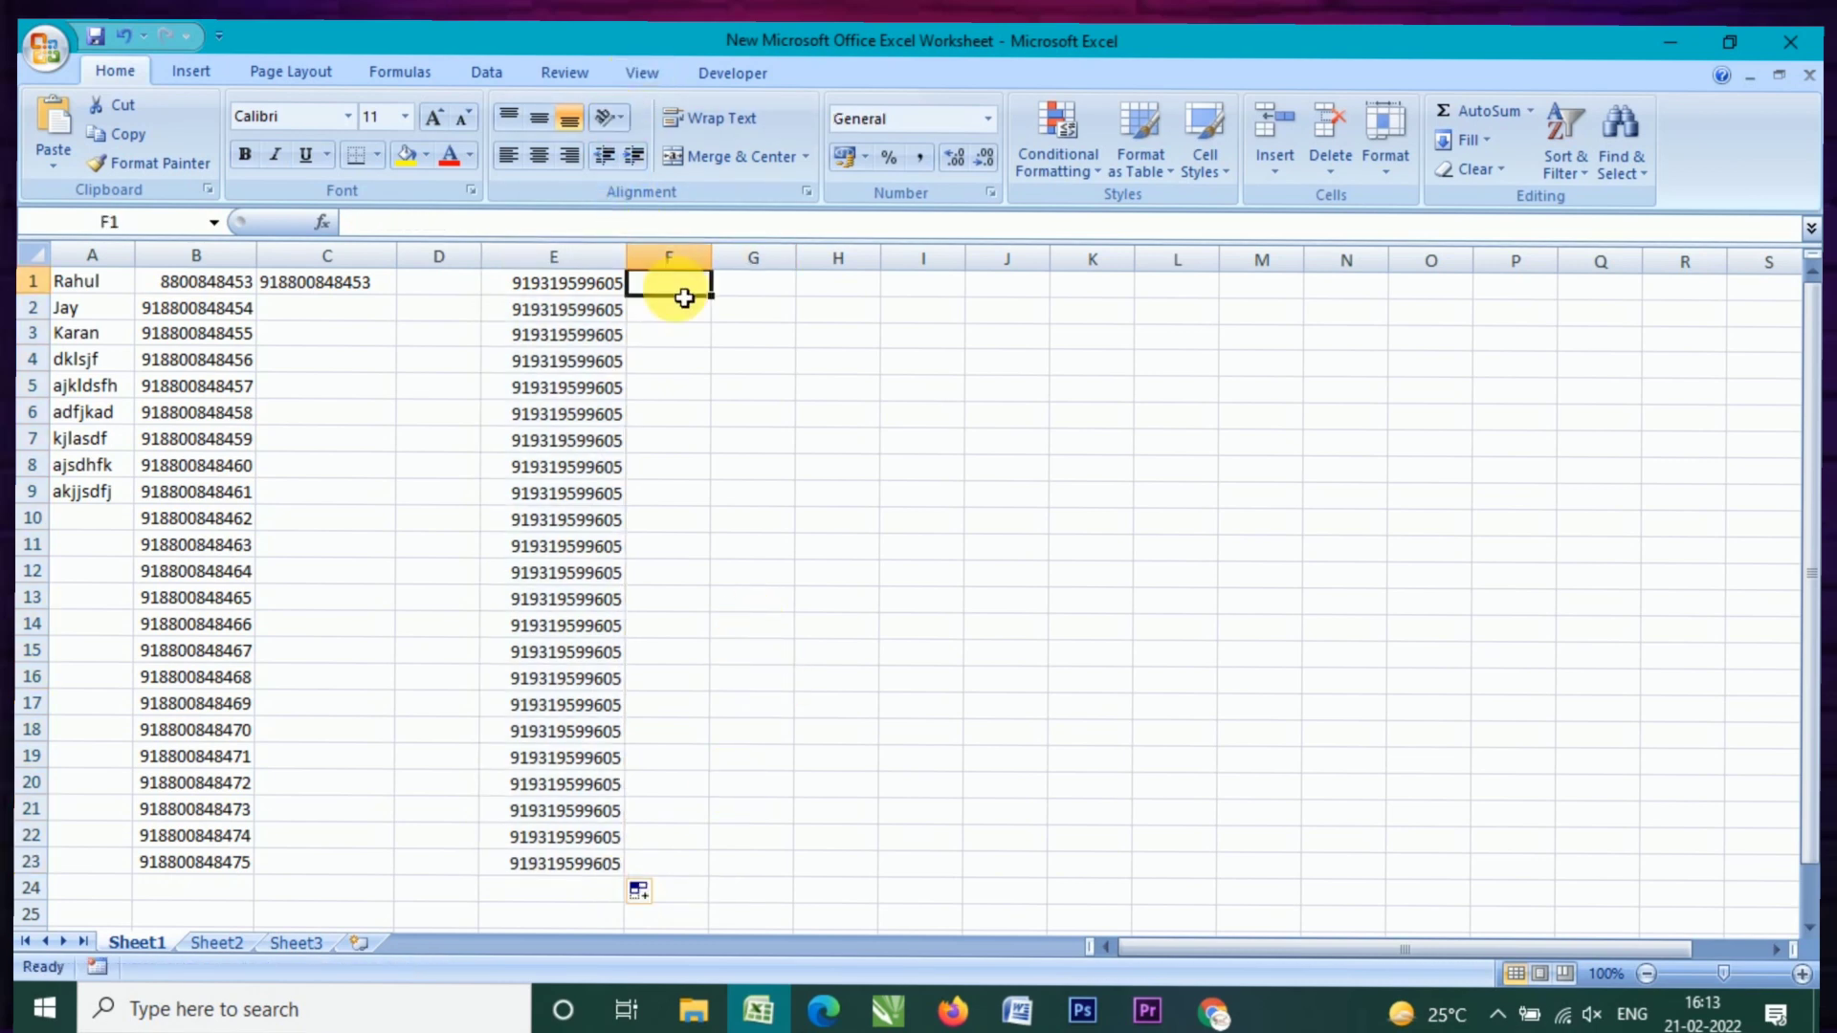
Step: Enter =RIGHT(E1,10) in F1 to keep the last 10 digits
text(=)
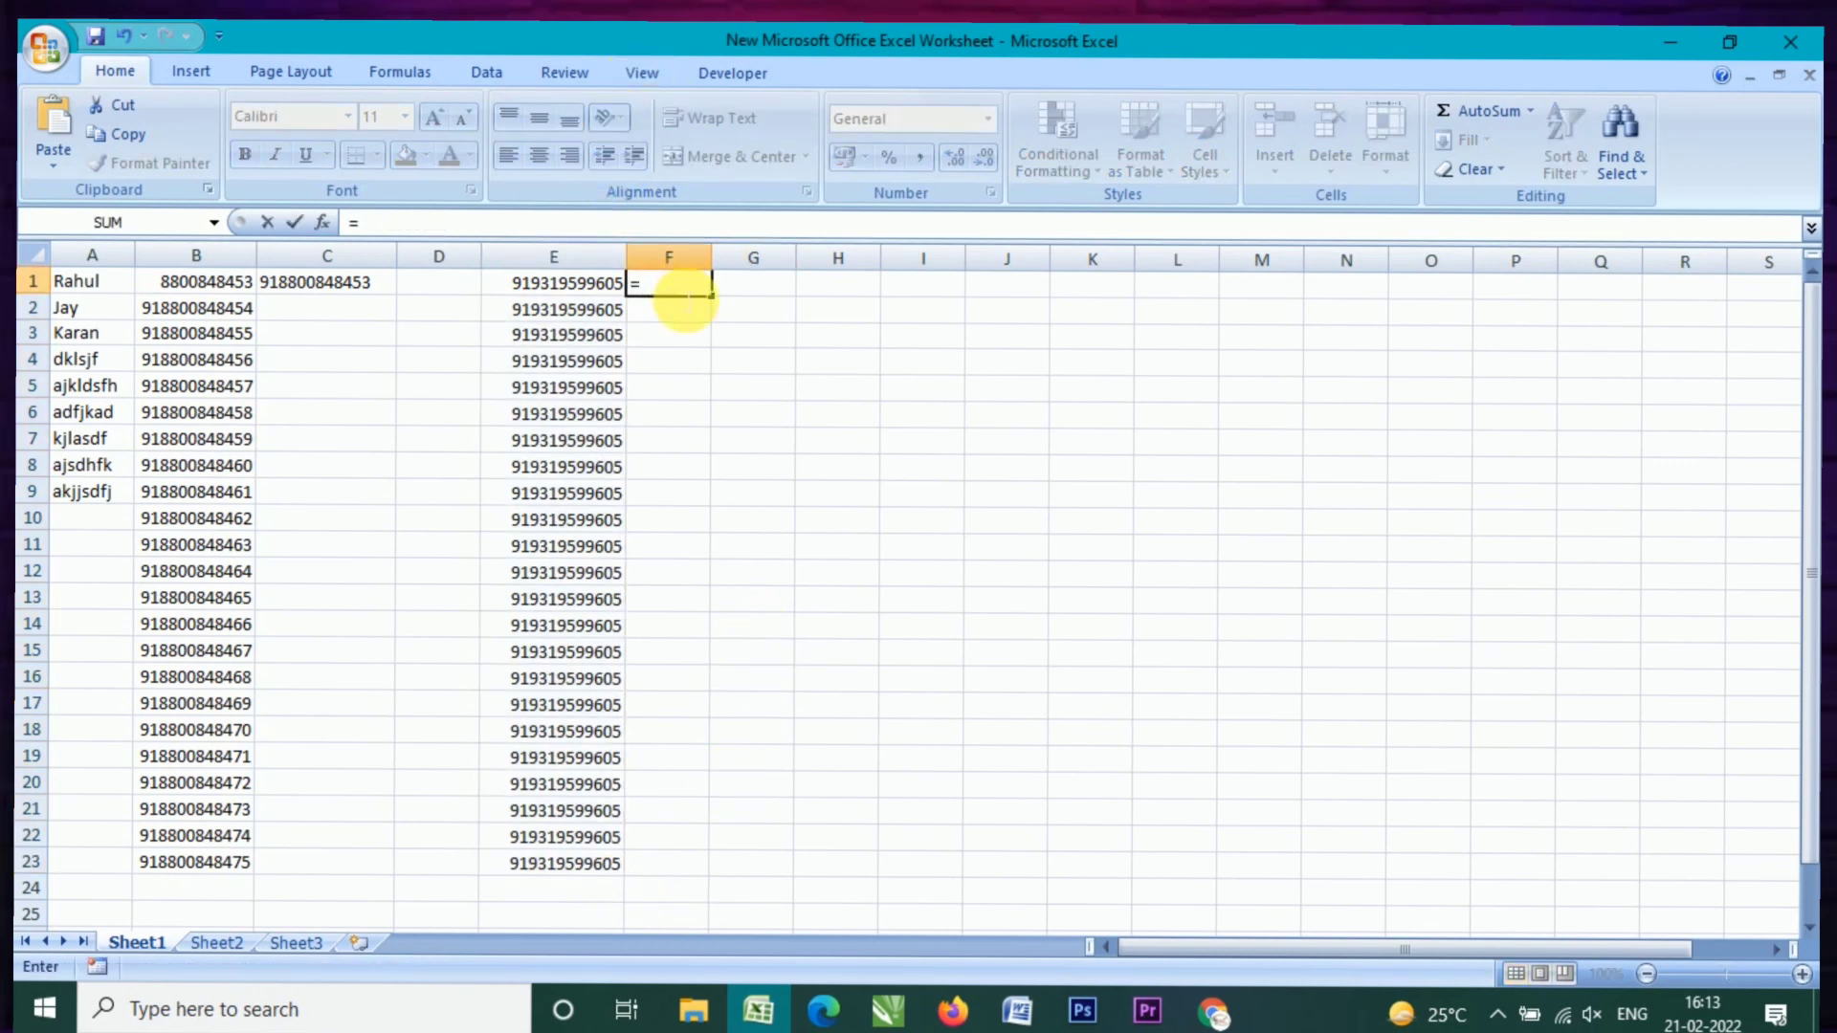
text(righ)
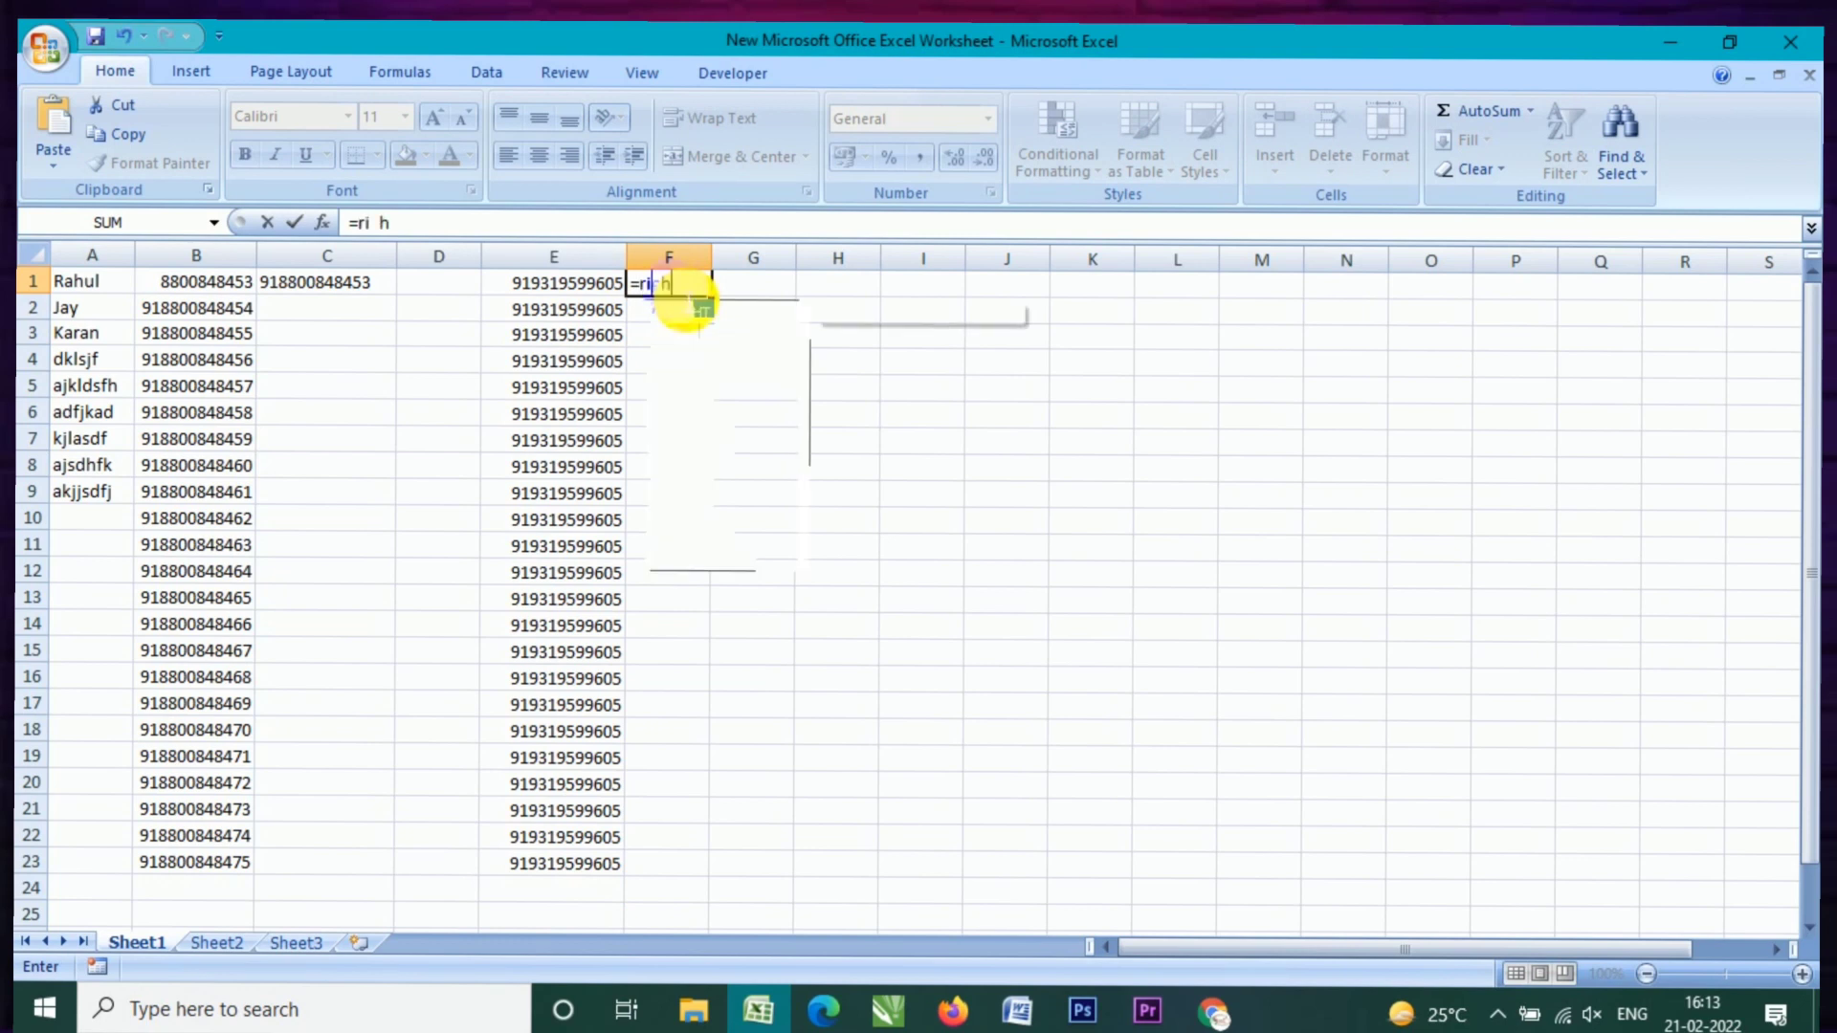
text(t)
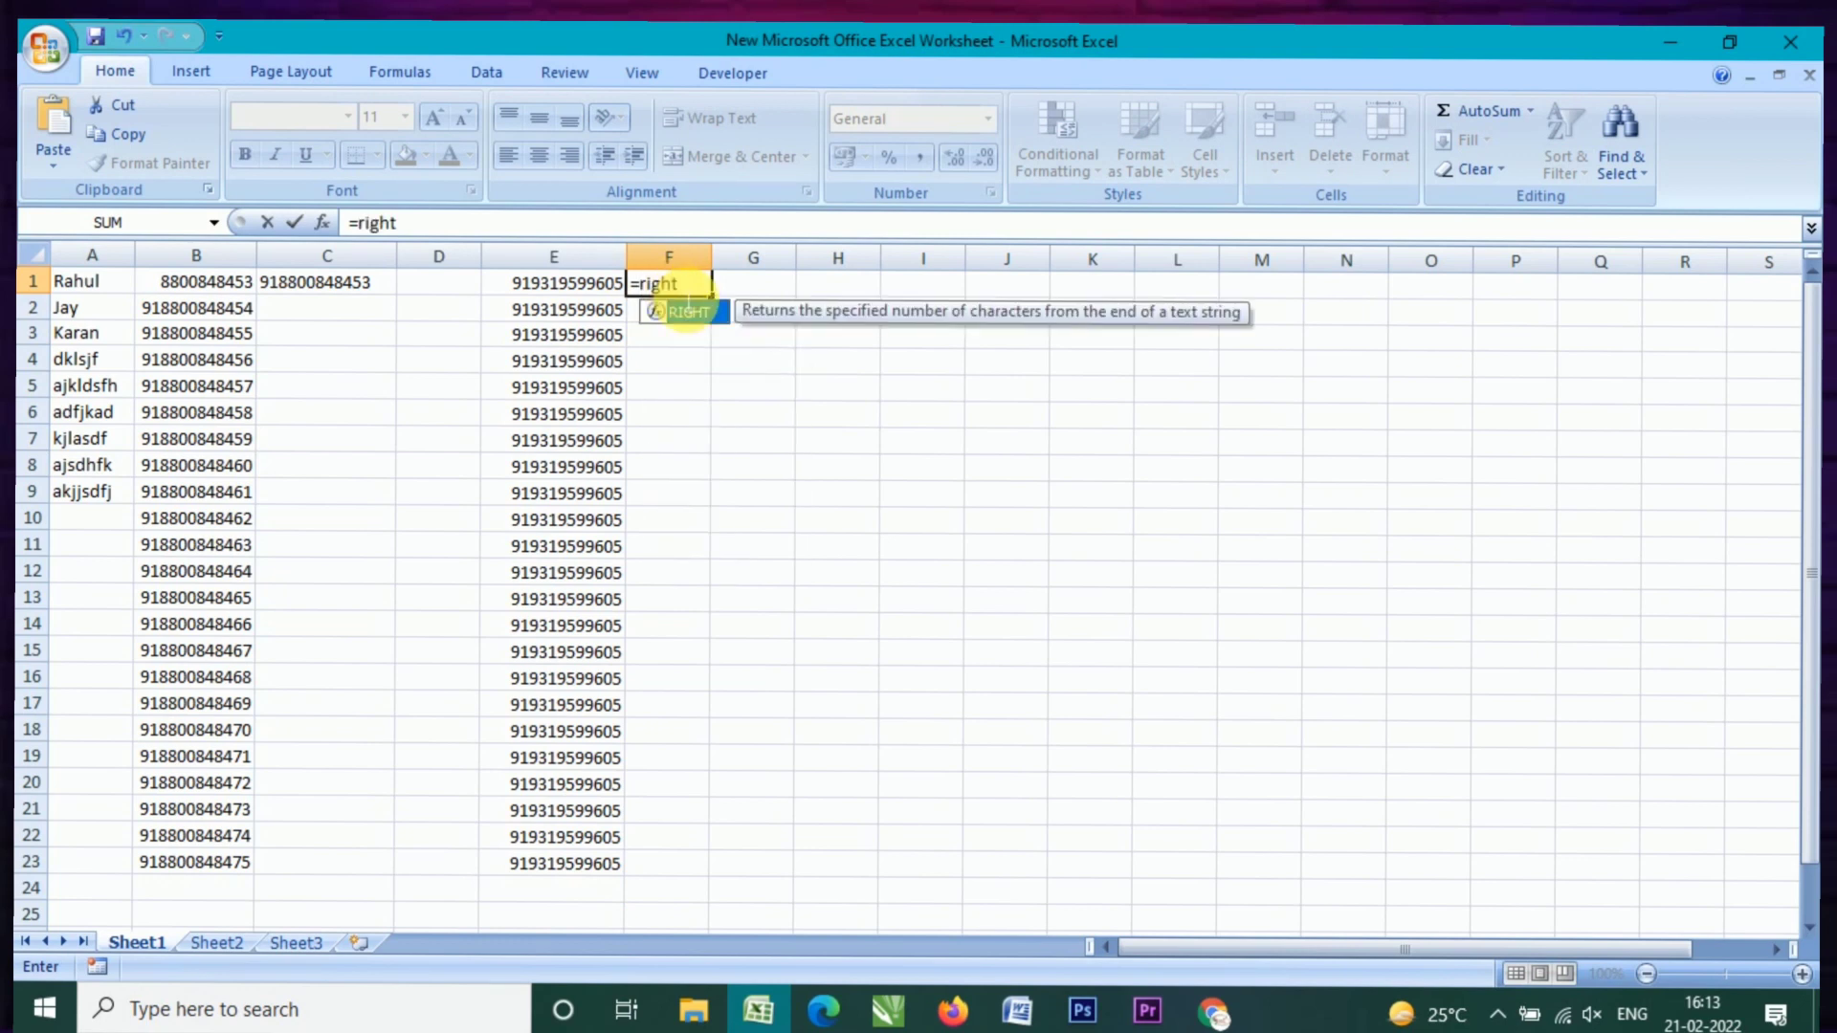
double_click(688, 310)
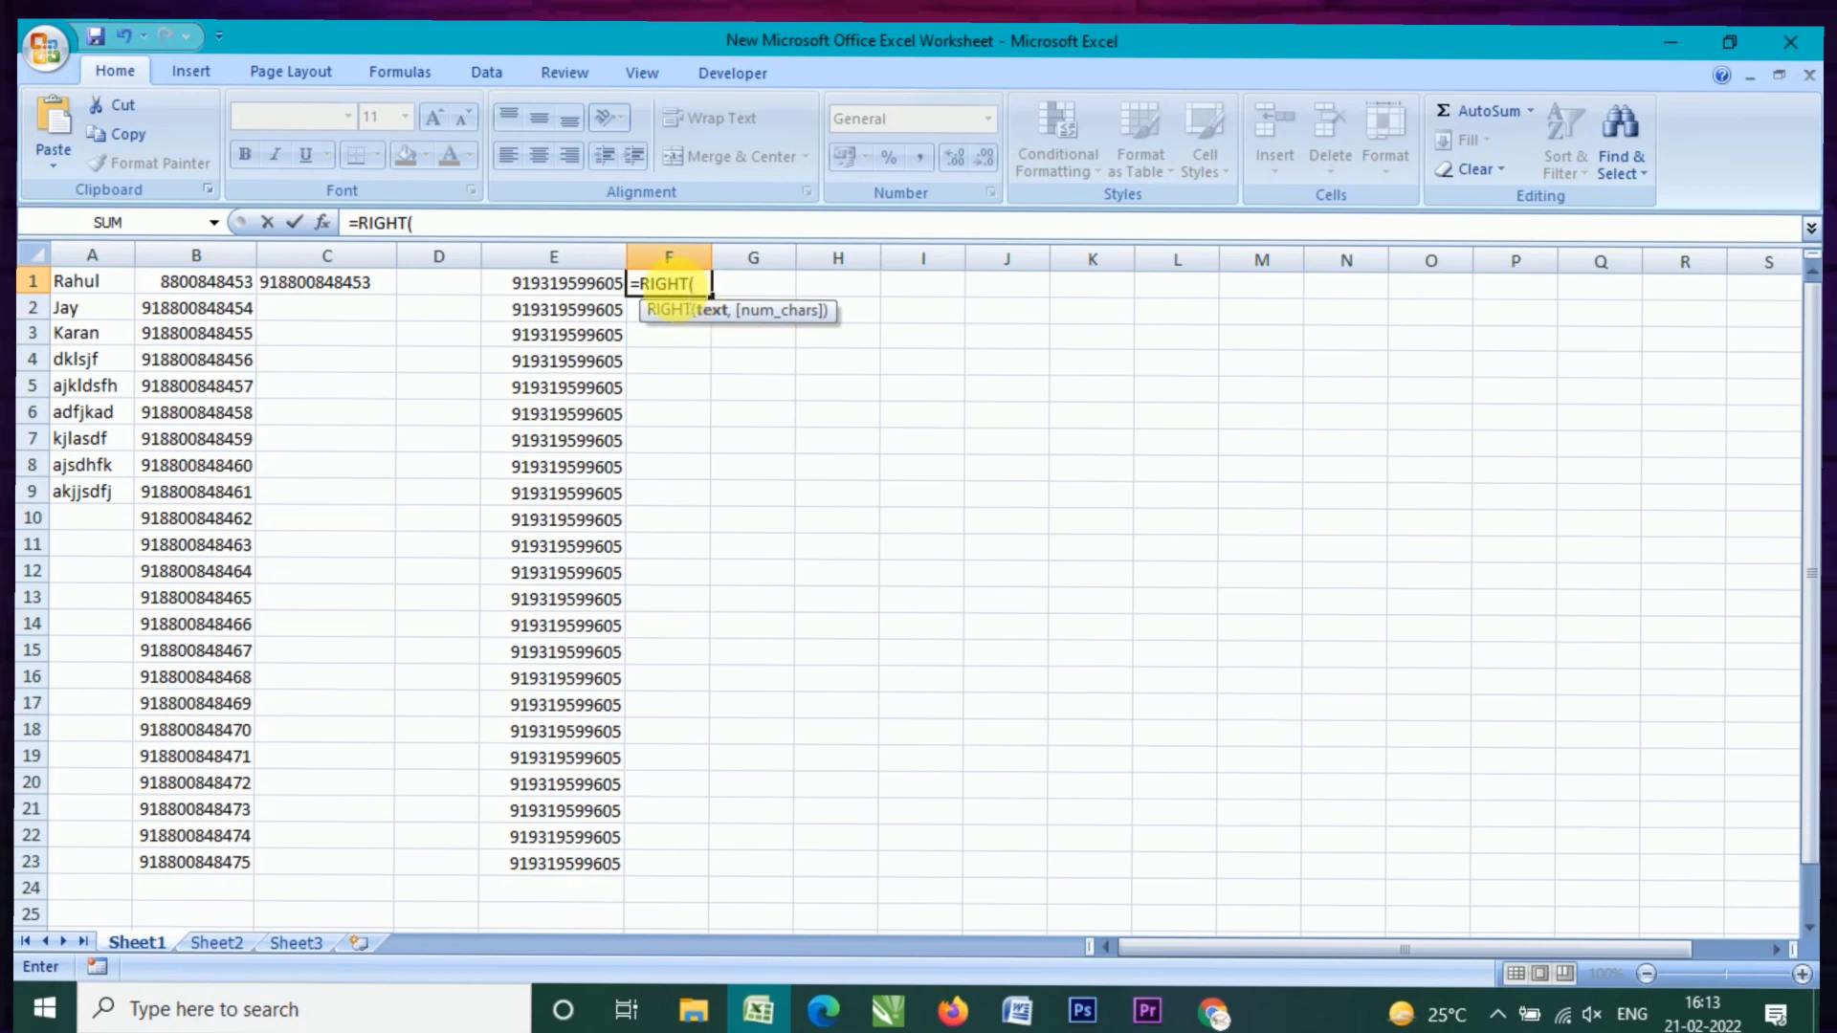
click(557, 290)
text(,10)
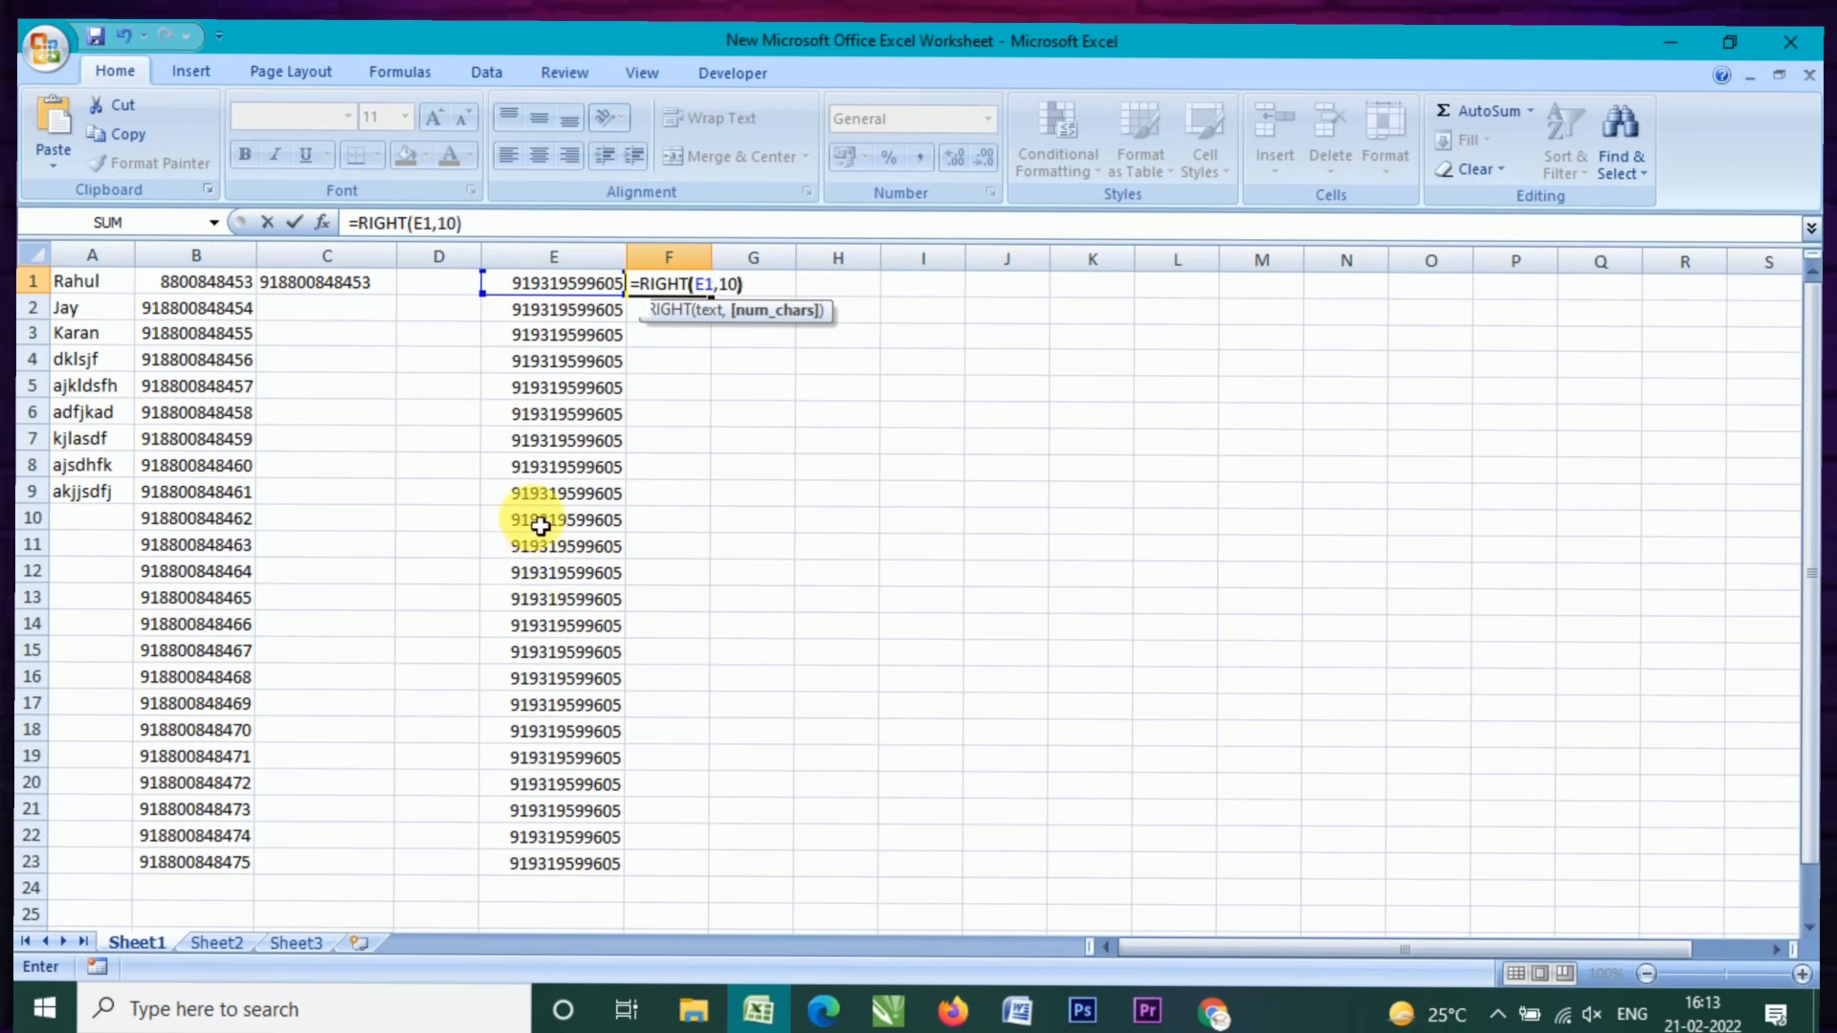
key(Return)
Step: Fill the RIGHT formula down to F23 and compare columns F and E
click(713, 283)
drag(727, 296, 758, 863)
click(961, 631)
click(665, 285)
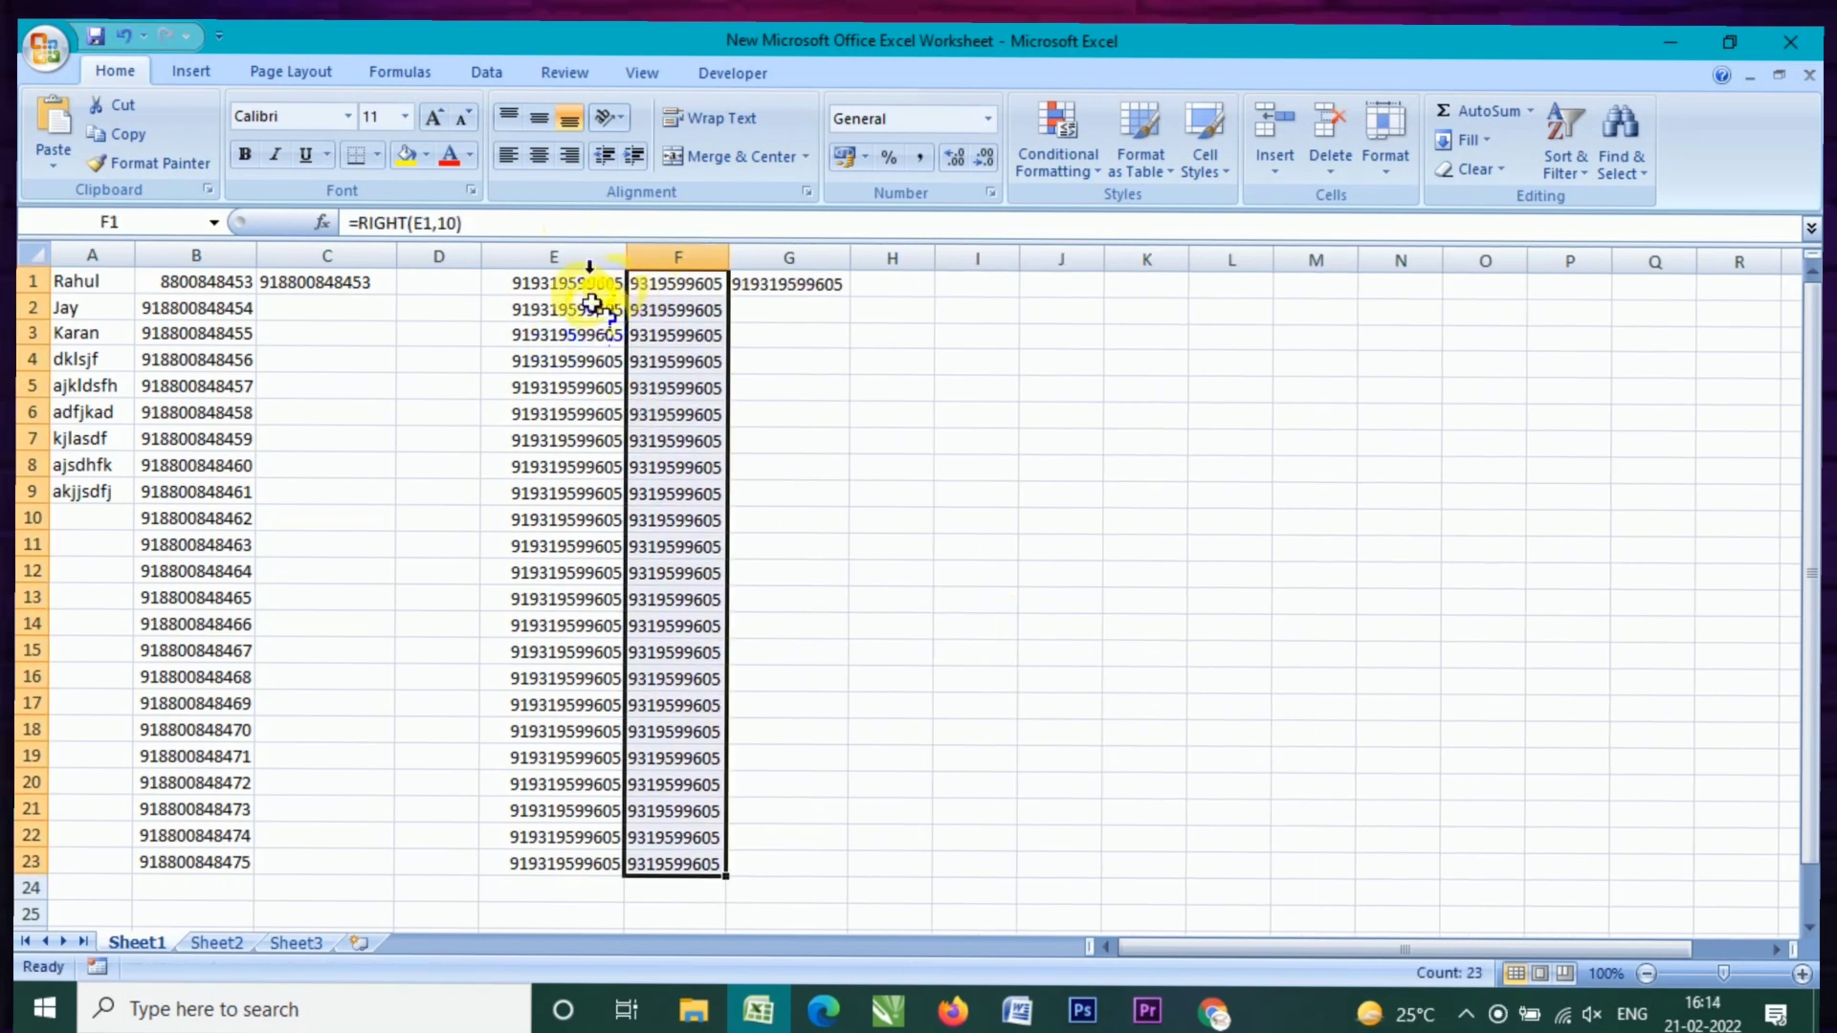
click(605, 266)
click(866, 389)
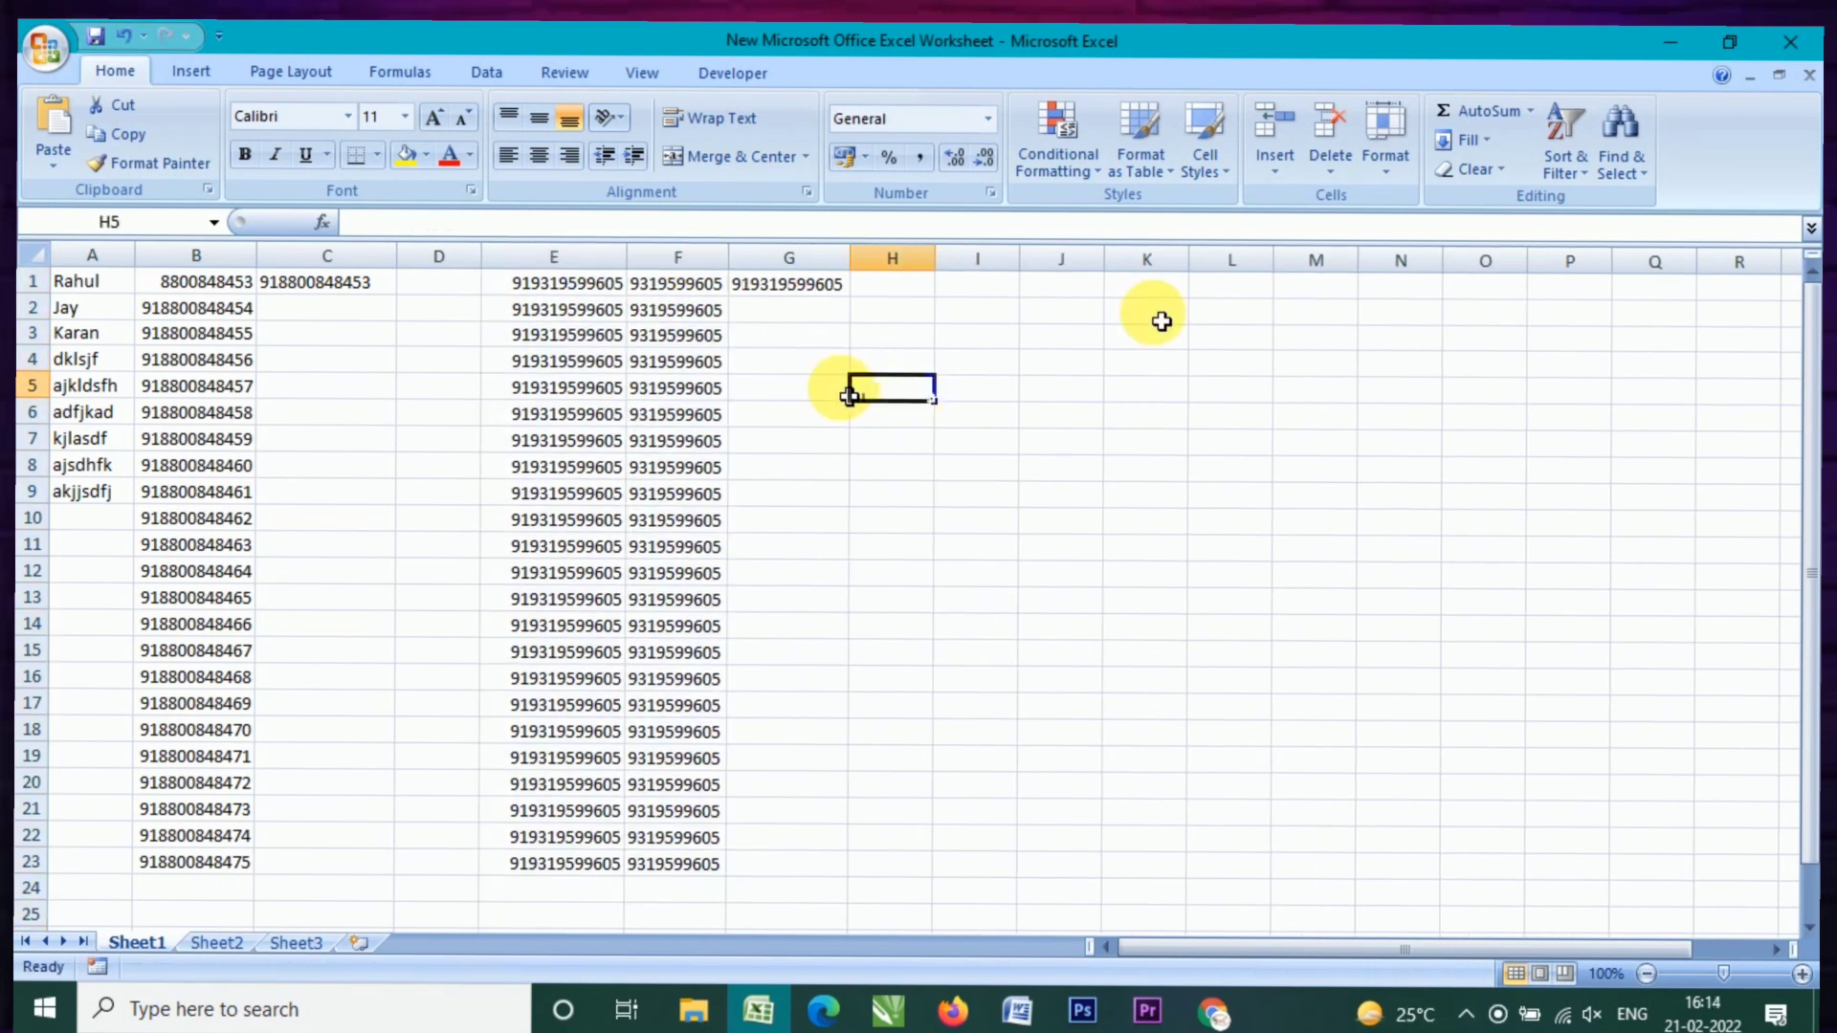
Step: Run the GVT - New shortcut as administrator and open Upload Contacts' xlsx file picker
click(1676, 41)
click(1743, 882)
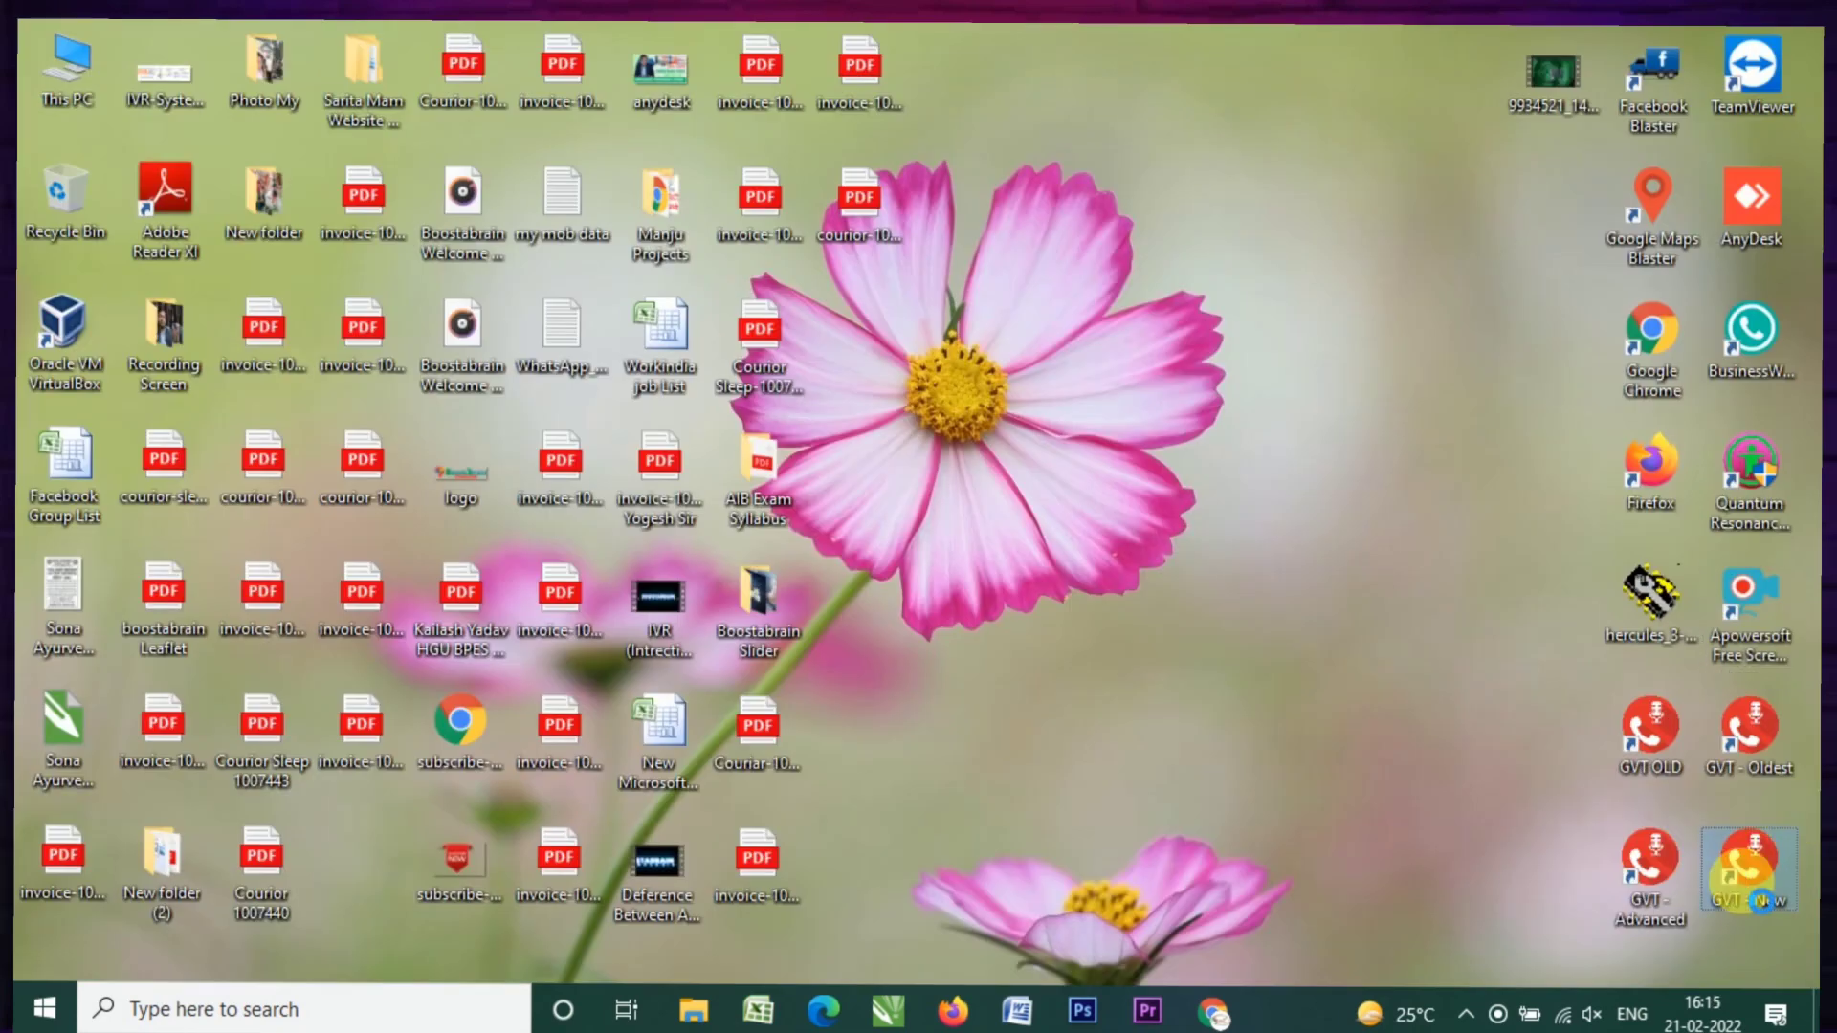
right_click(1743, 882)
click(1470, 426)
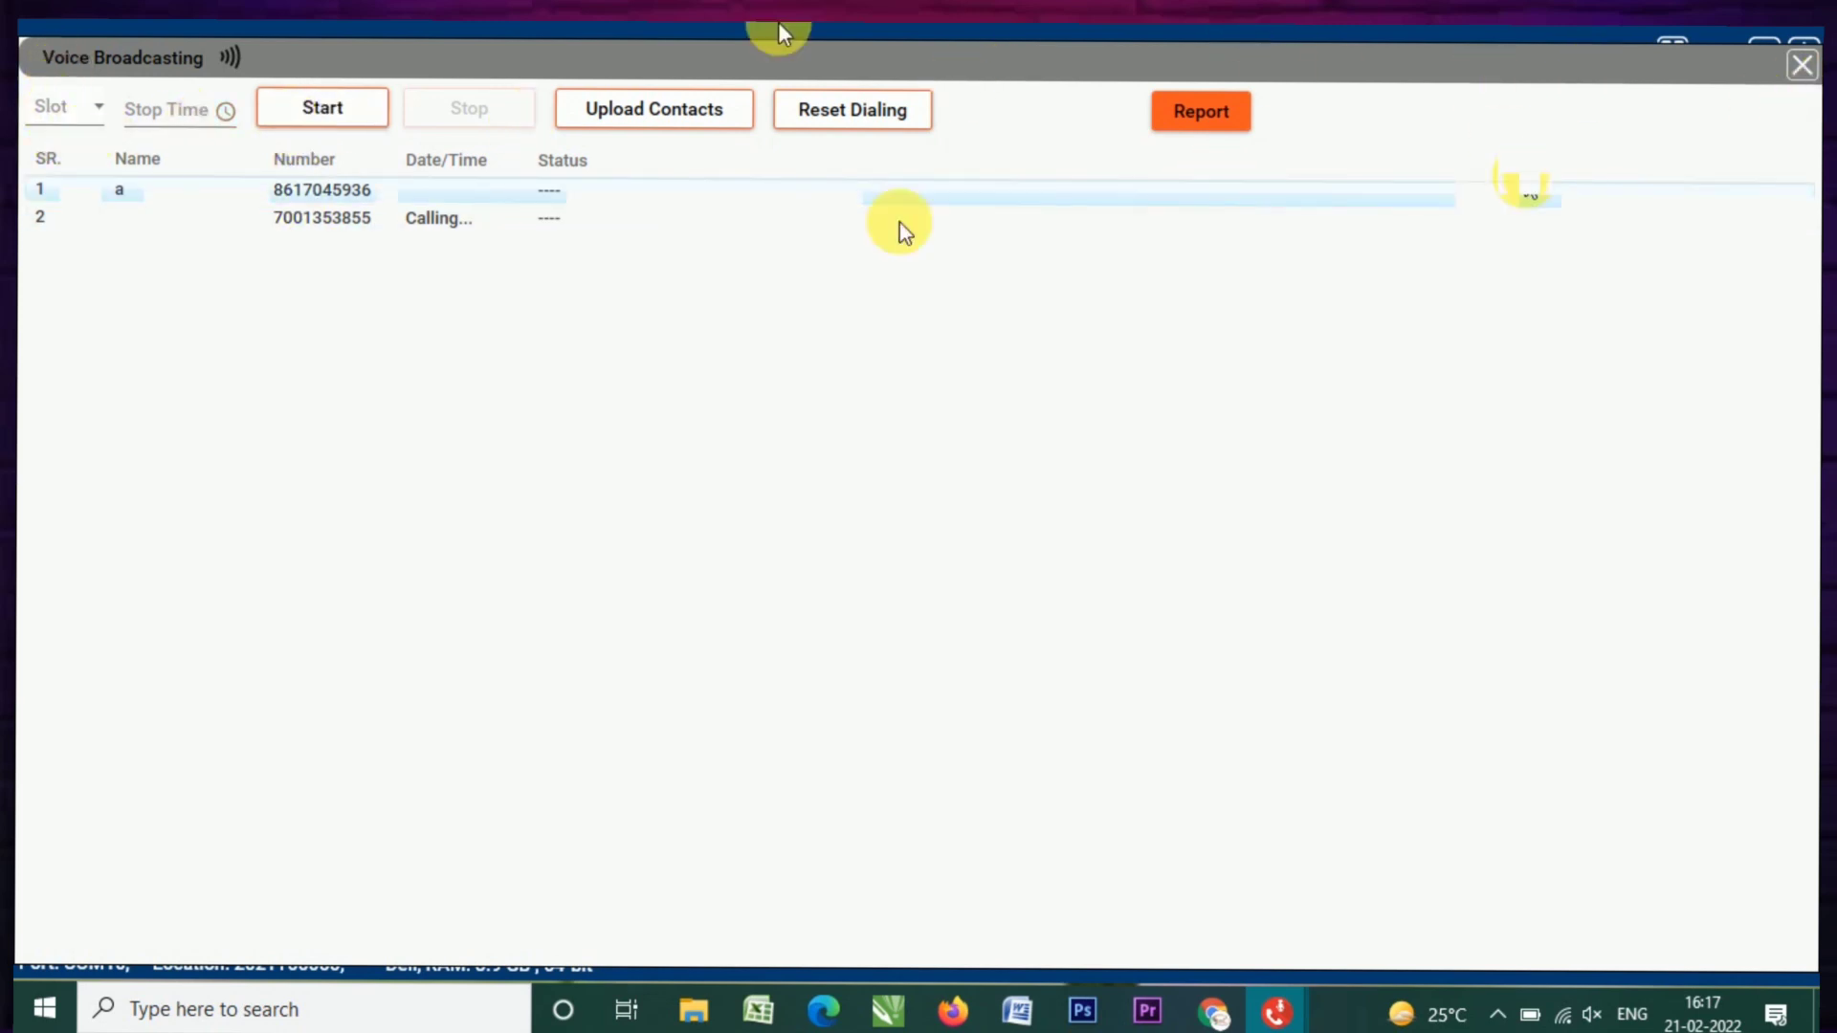
click(660, 108)
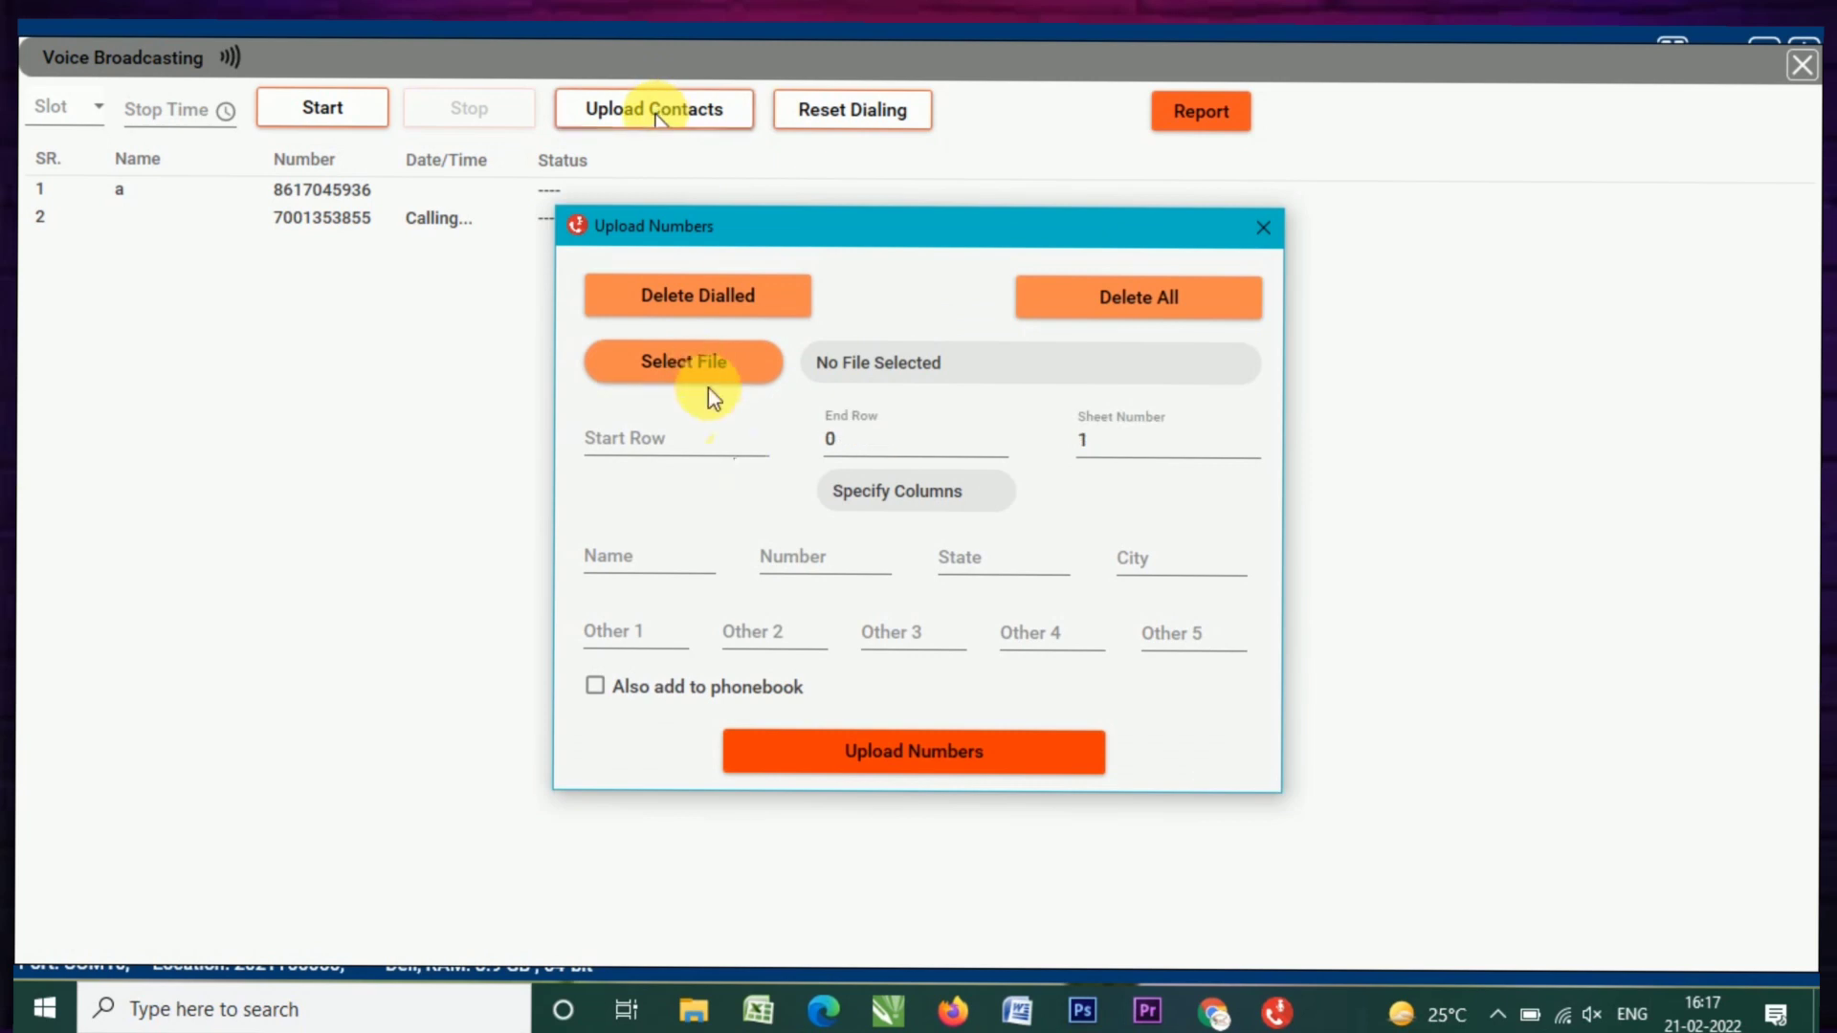
click(668, 363)
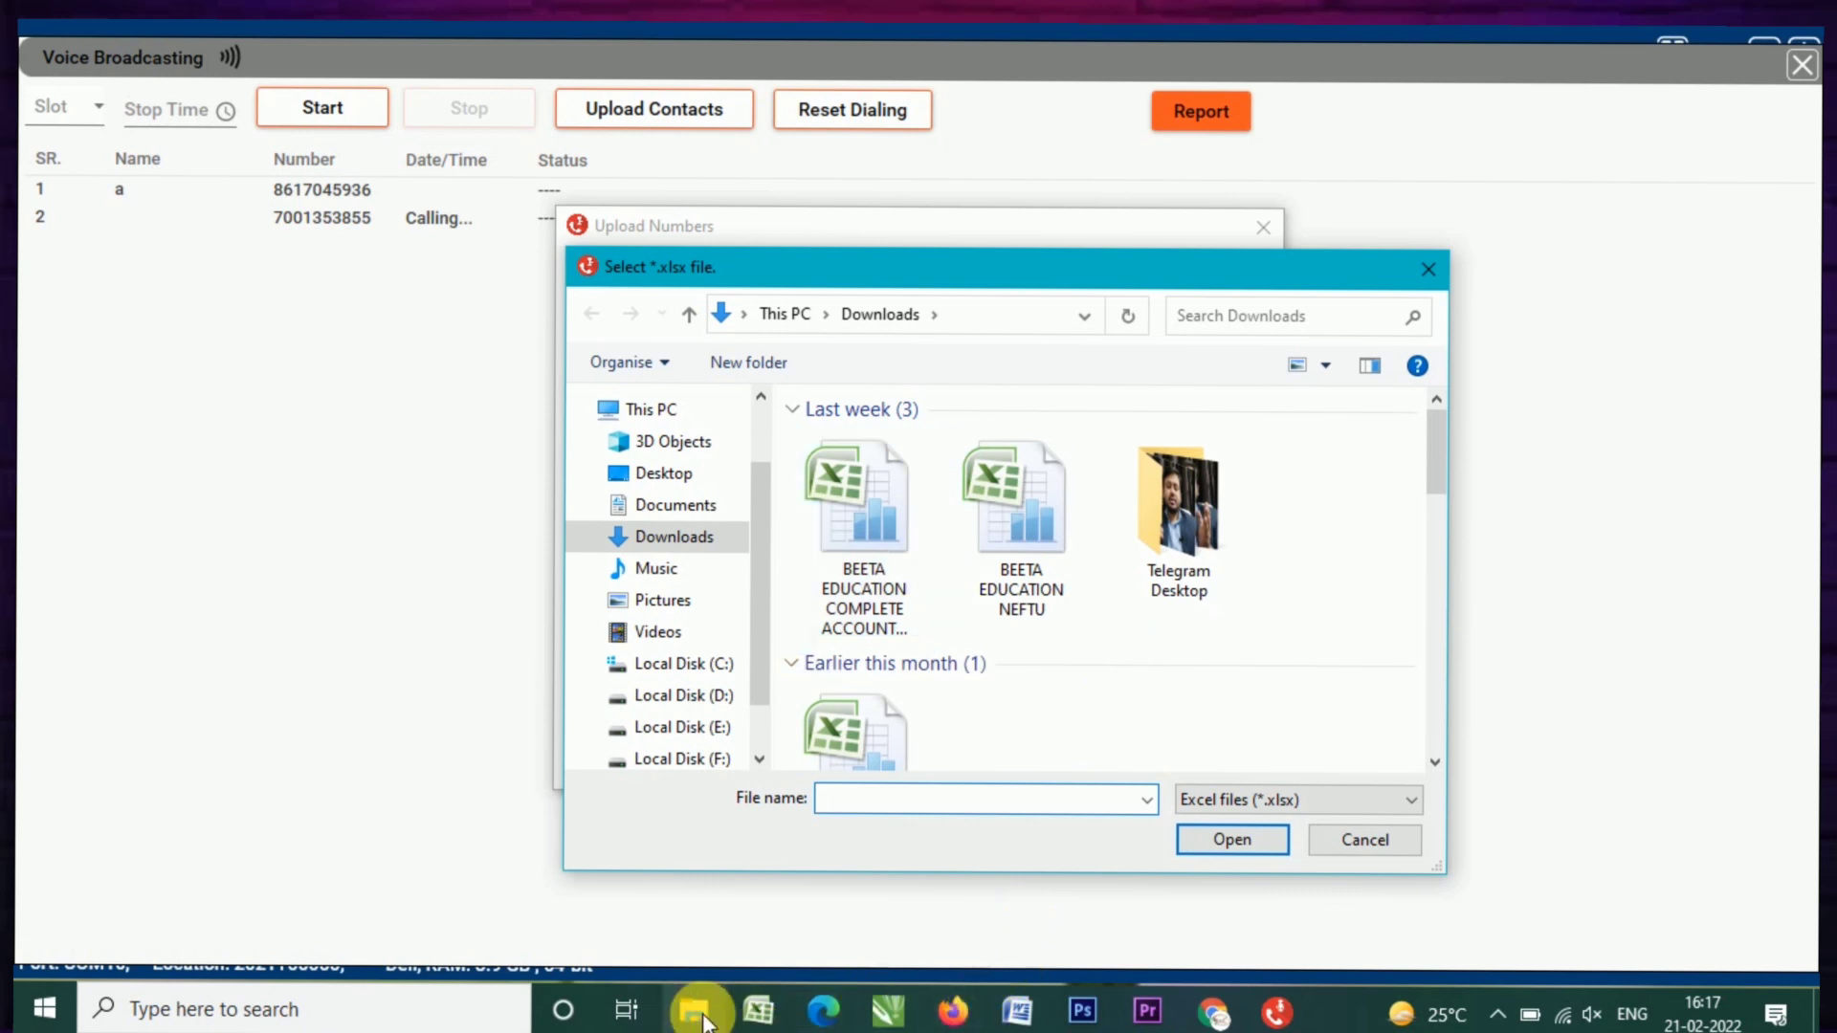
Step: Return to Excel to review columns B, C1 and F, moving the file picker aside
click(758, 1011)
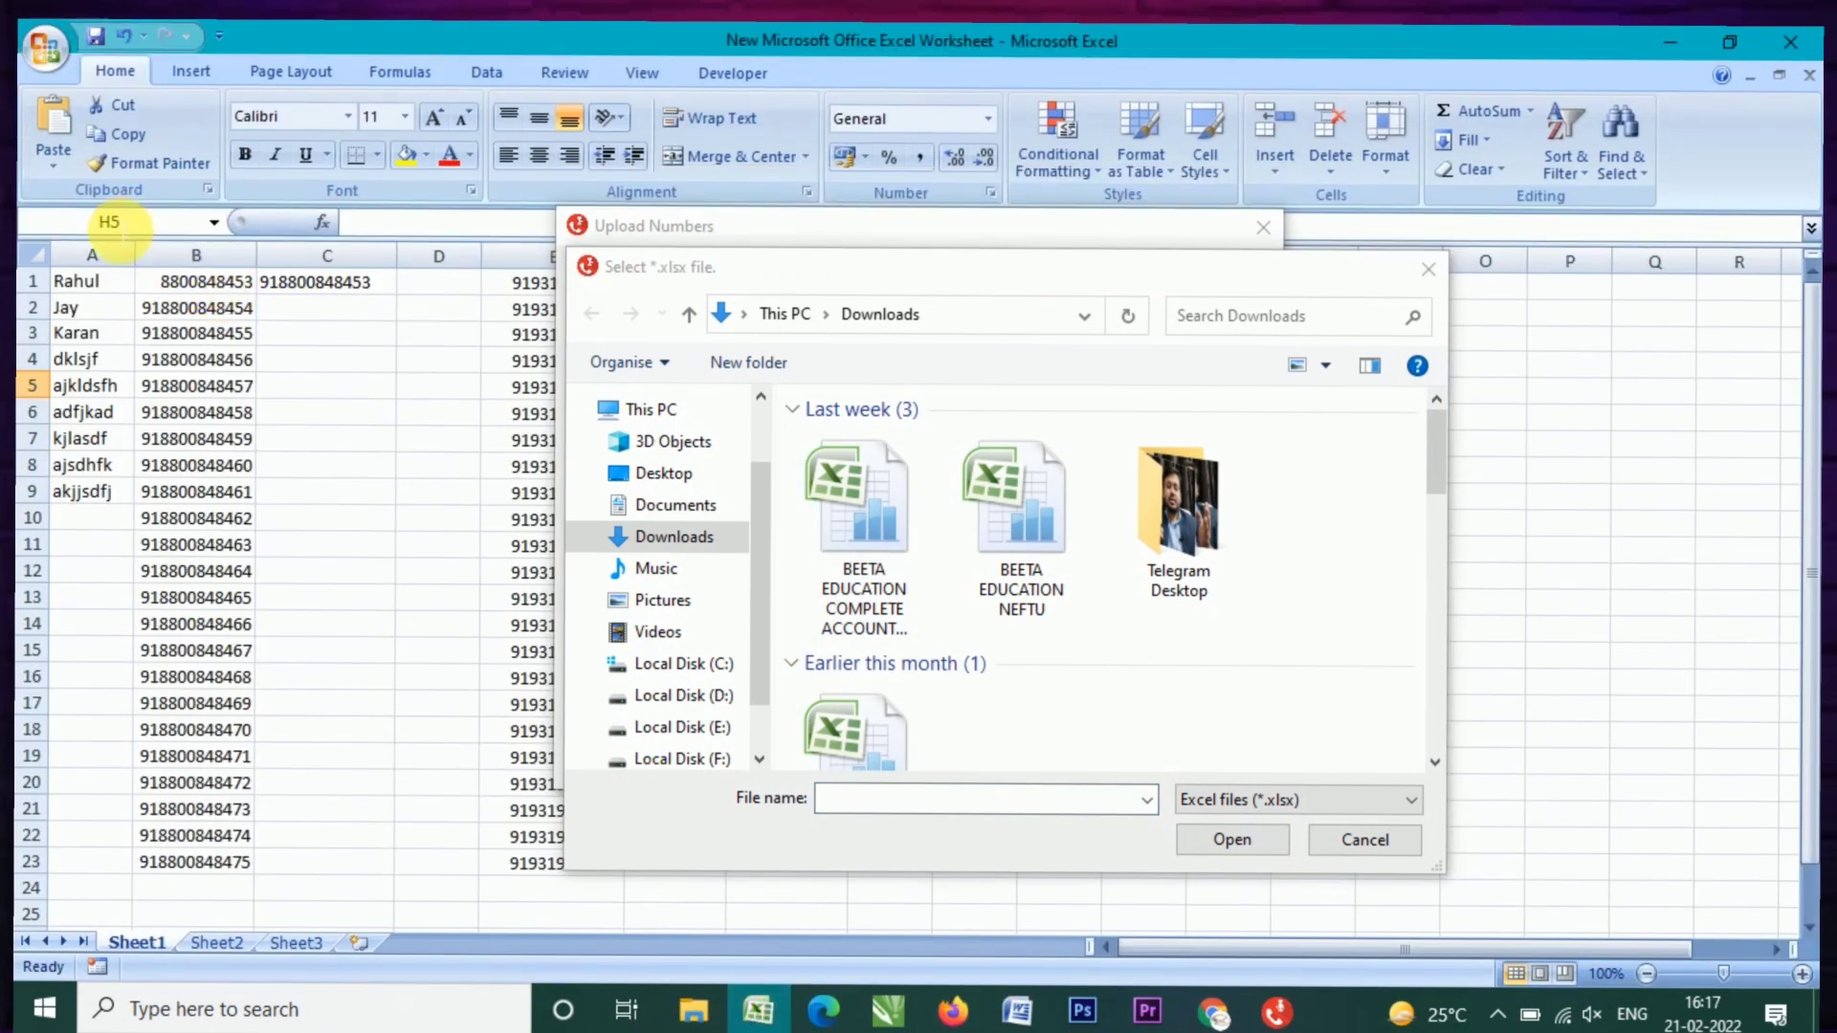
click(192, 256)
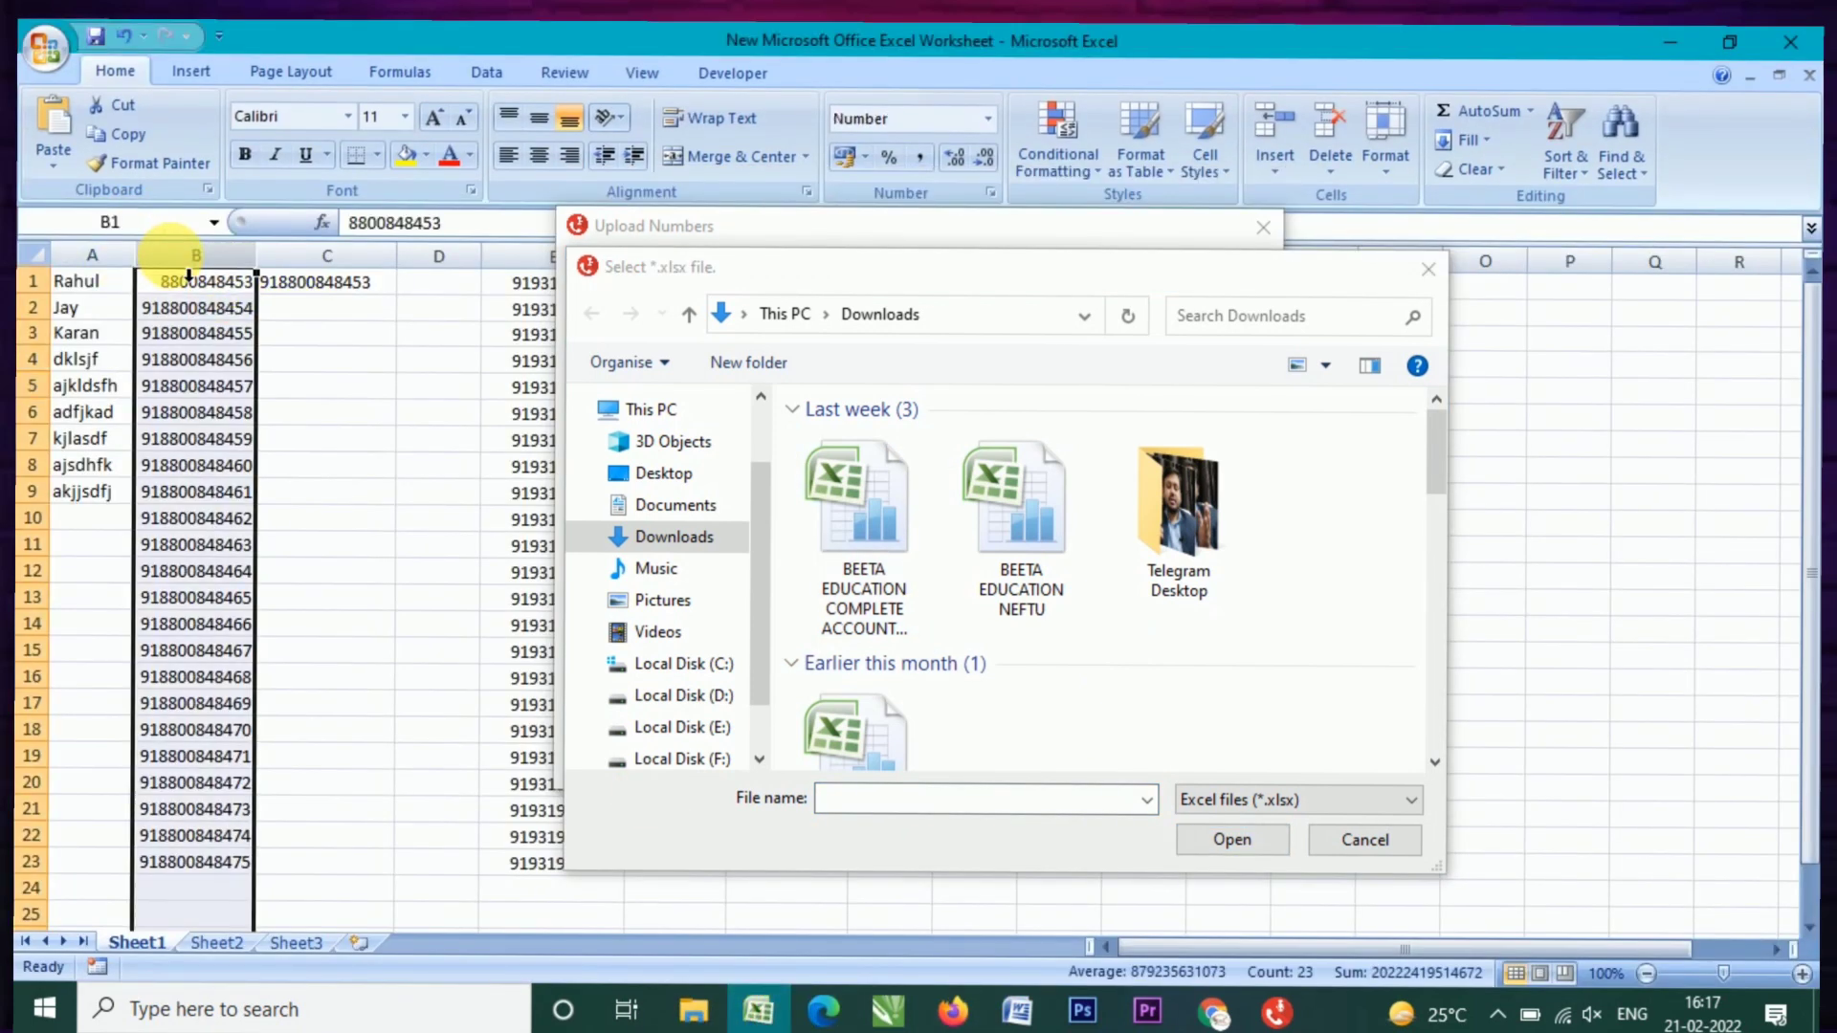
click(335, 284)
click(778, 269)
drag(778, 269, 1286, 308)
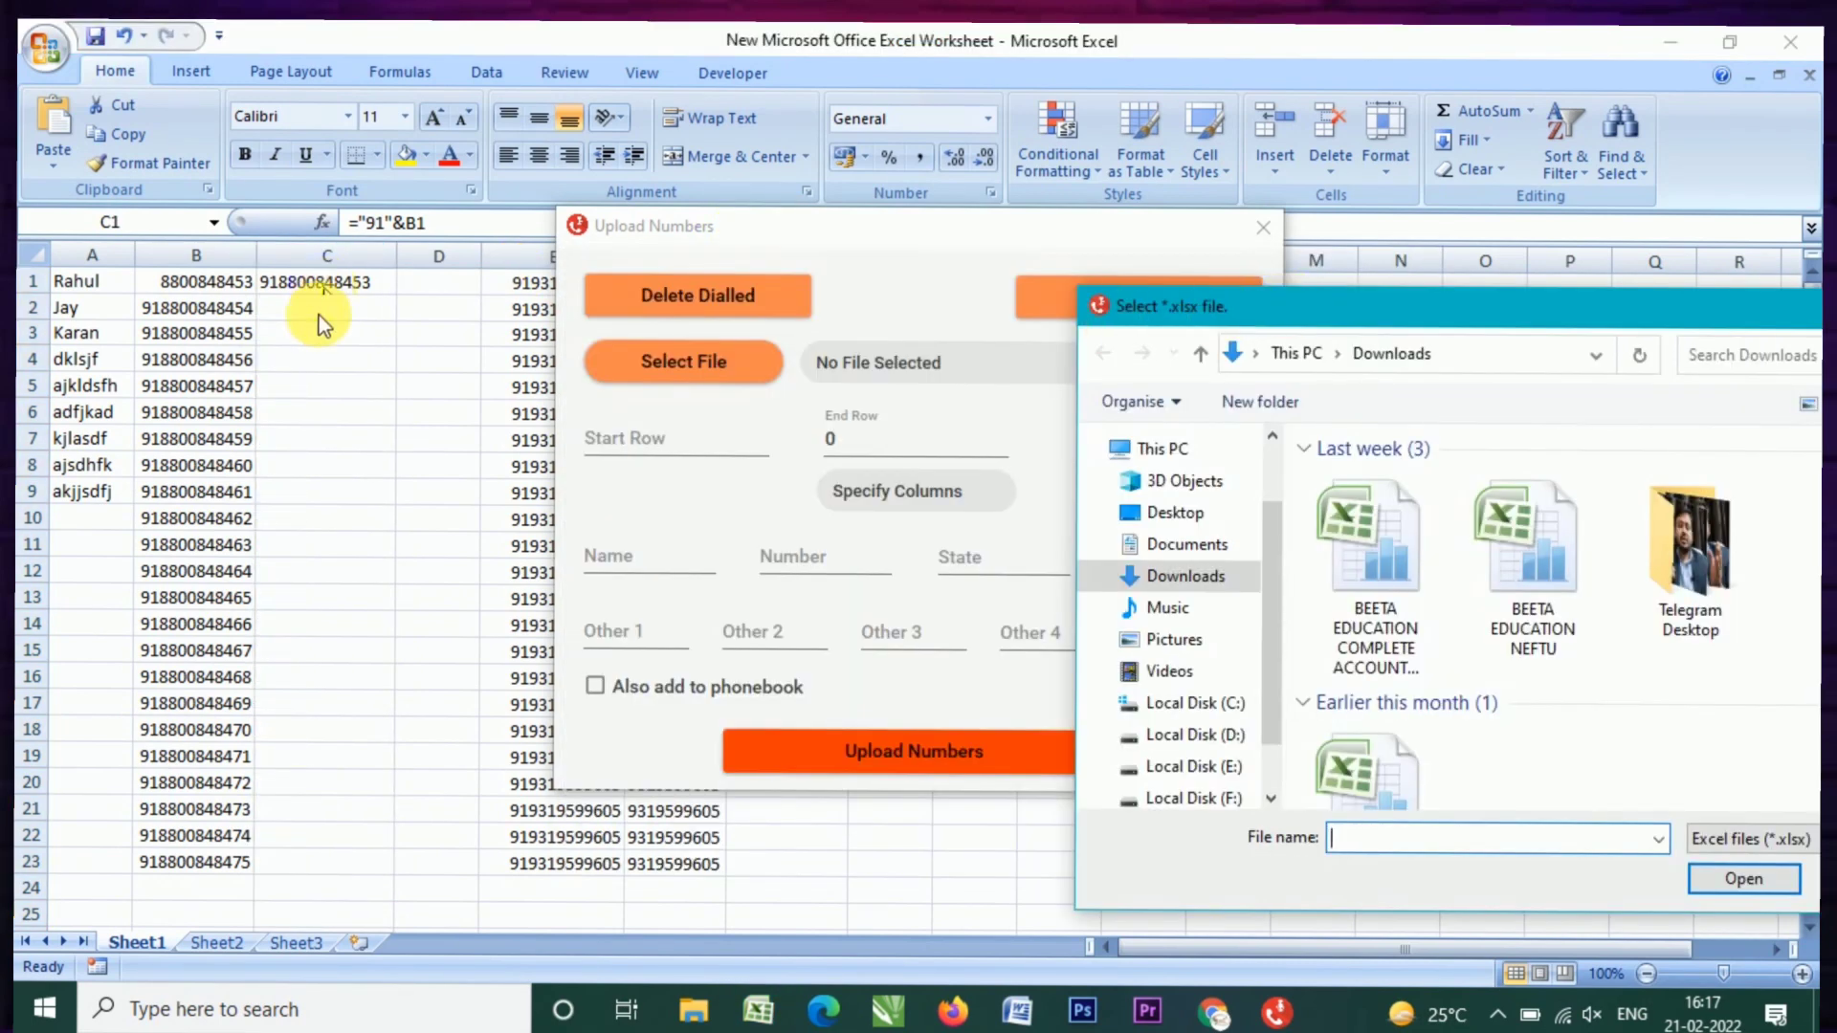
click(319, 314)
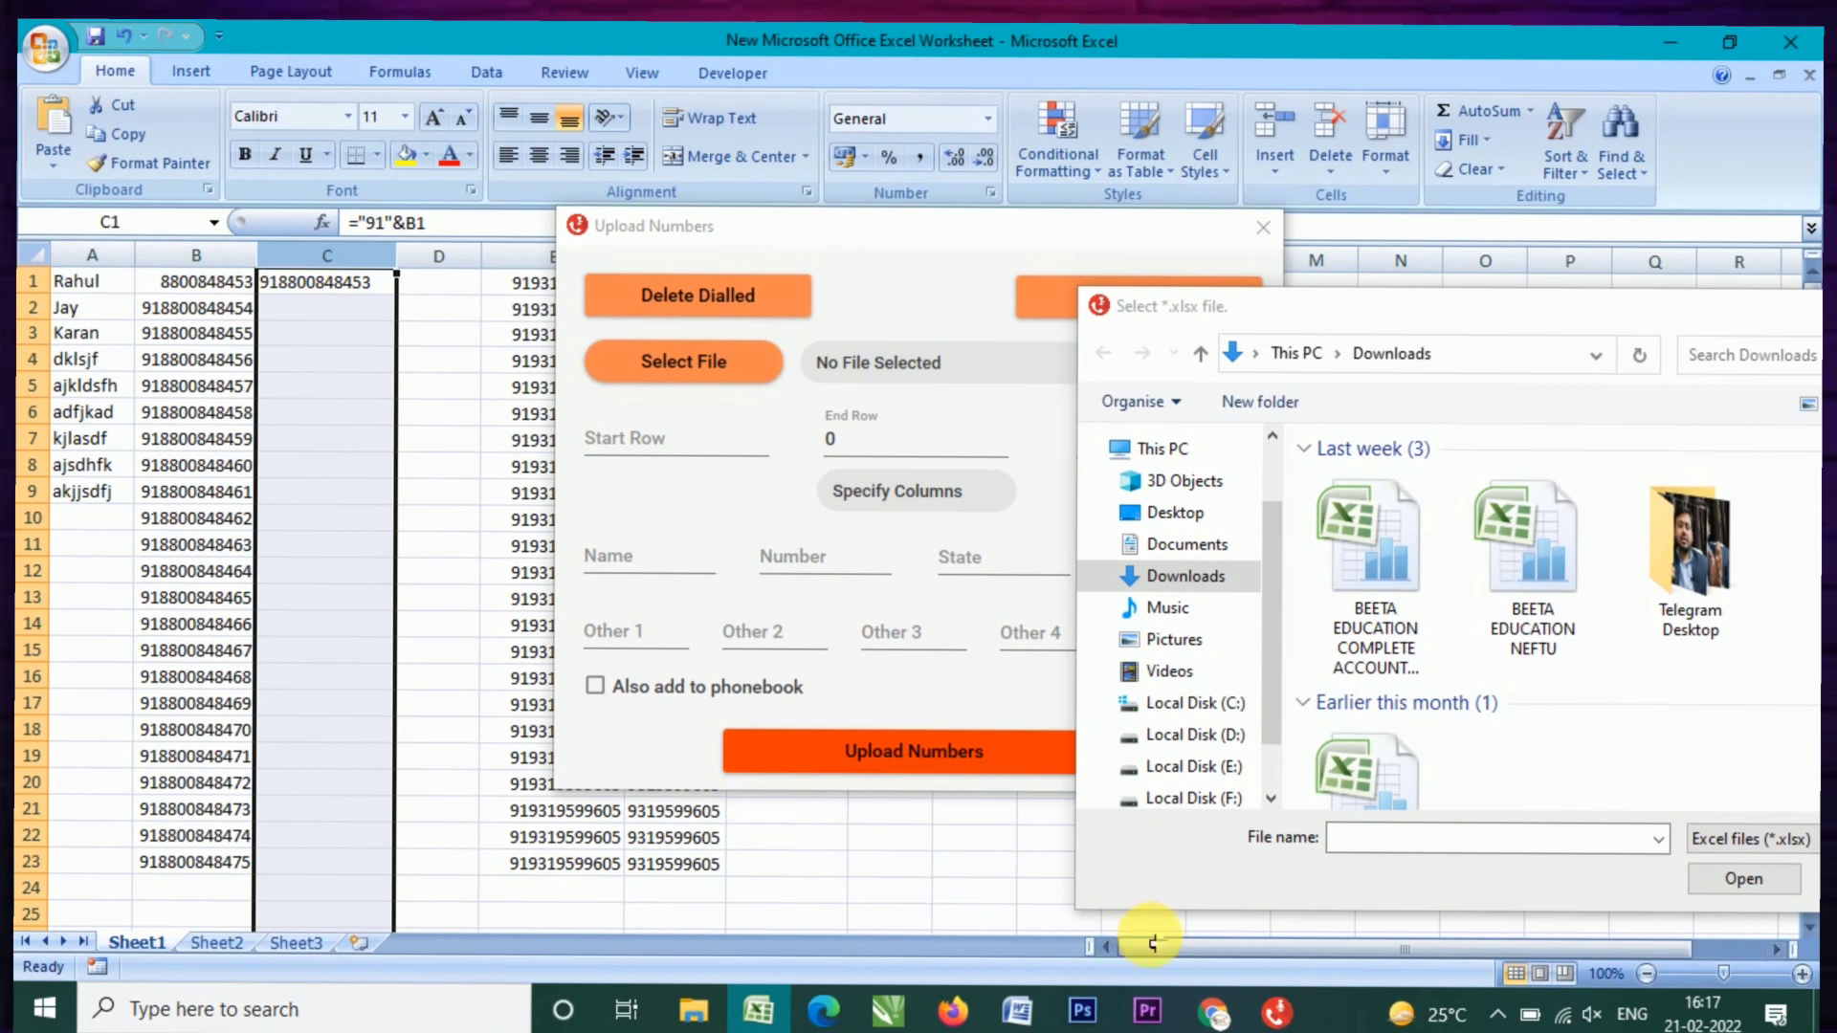
drag(1150, 951, 1347, 939)
click(469, 259)
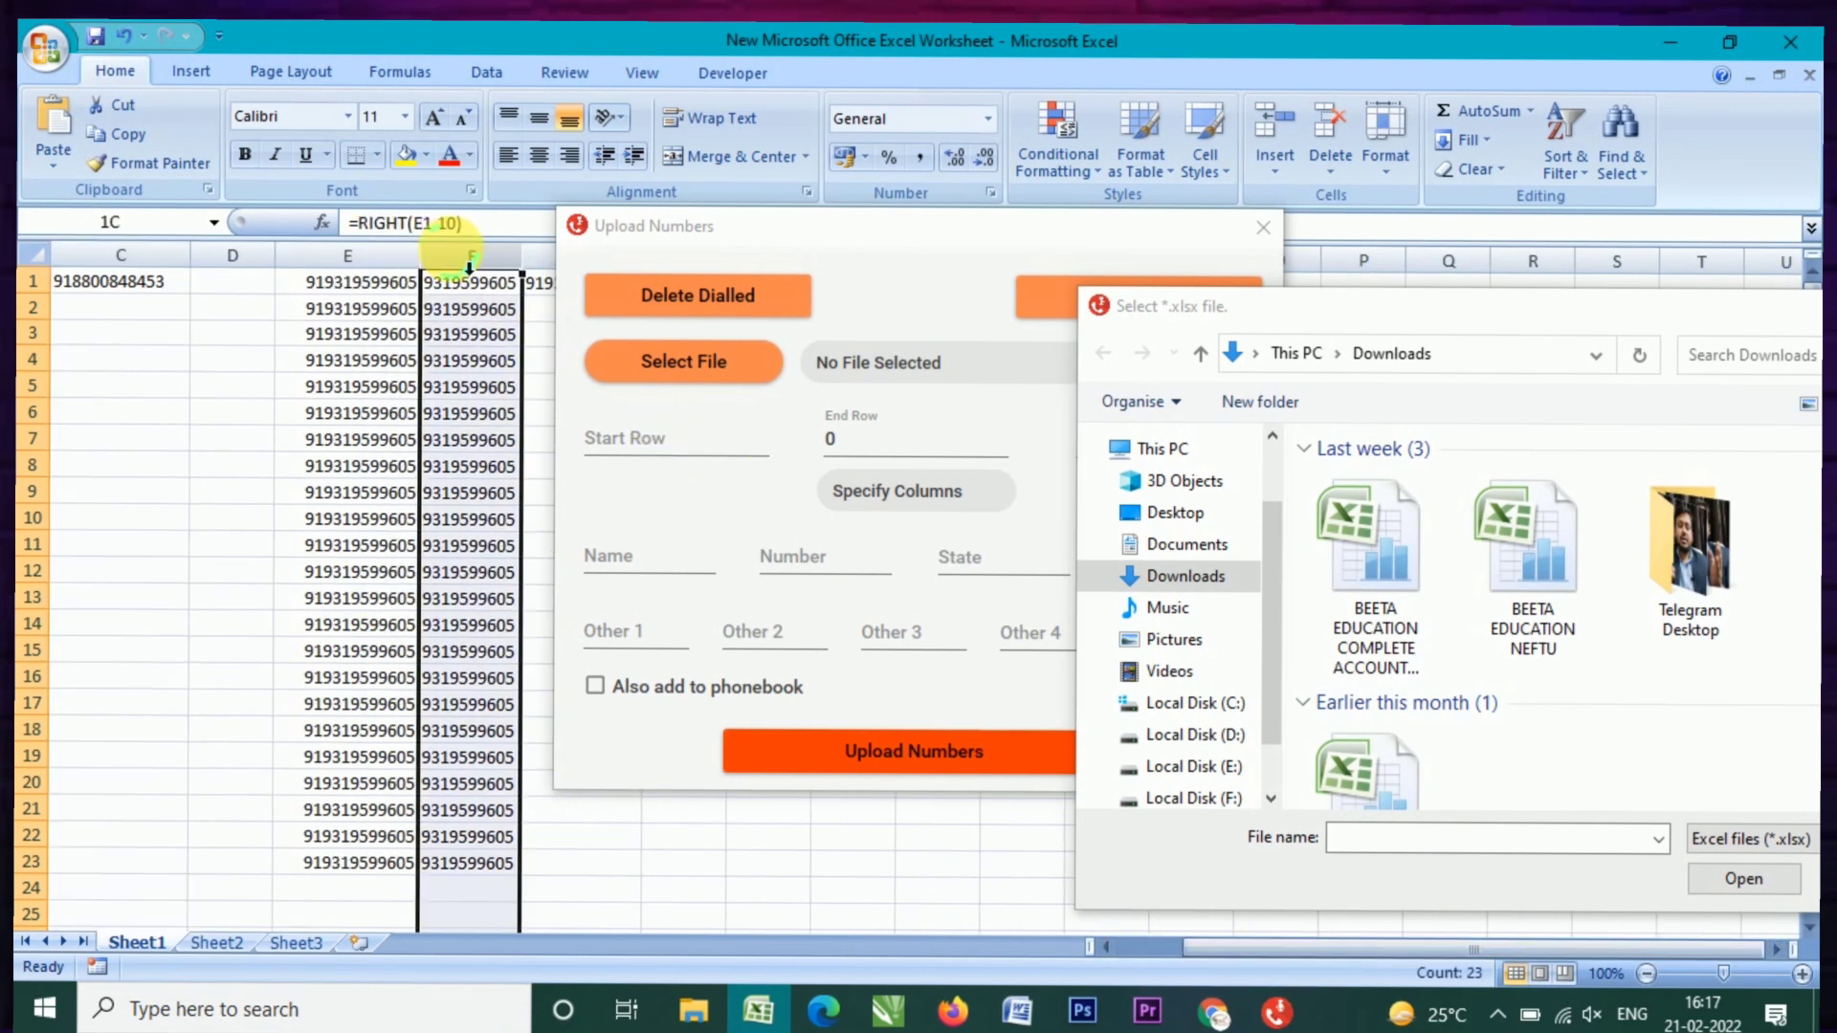
drag(1219, 942, 1107, 959)
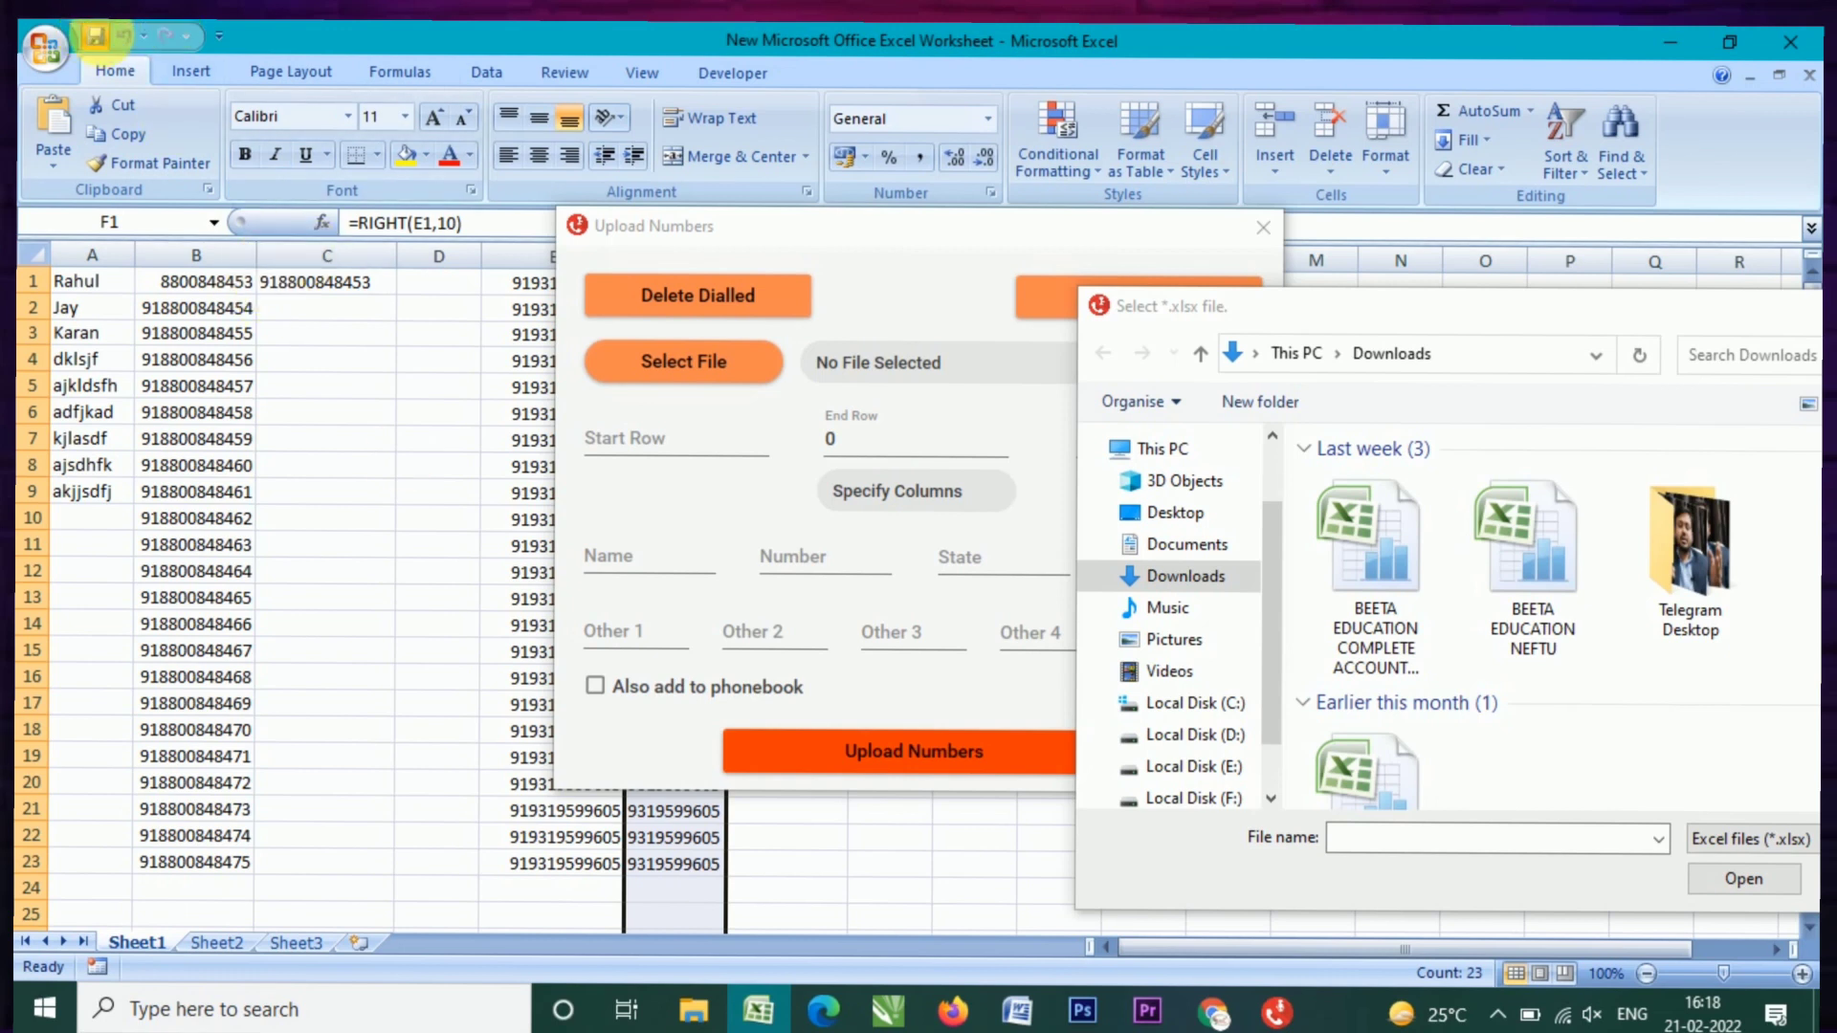
Step: Close Excel and pick New Microsoft Office Excel Worksheet on the Desktop as the upload file
click(1787, 44)
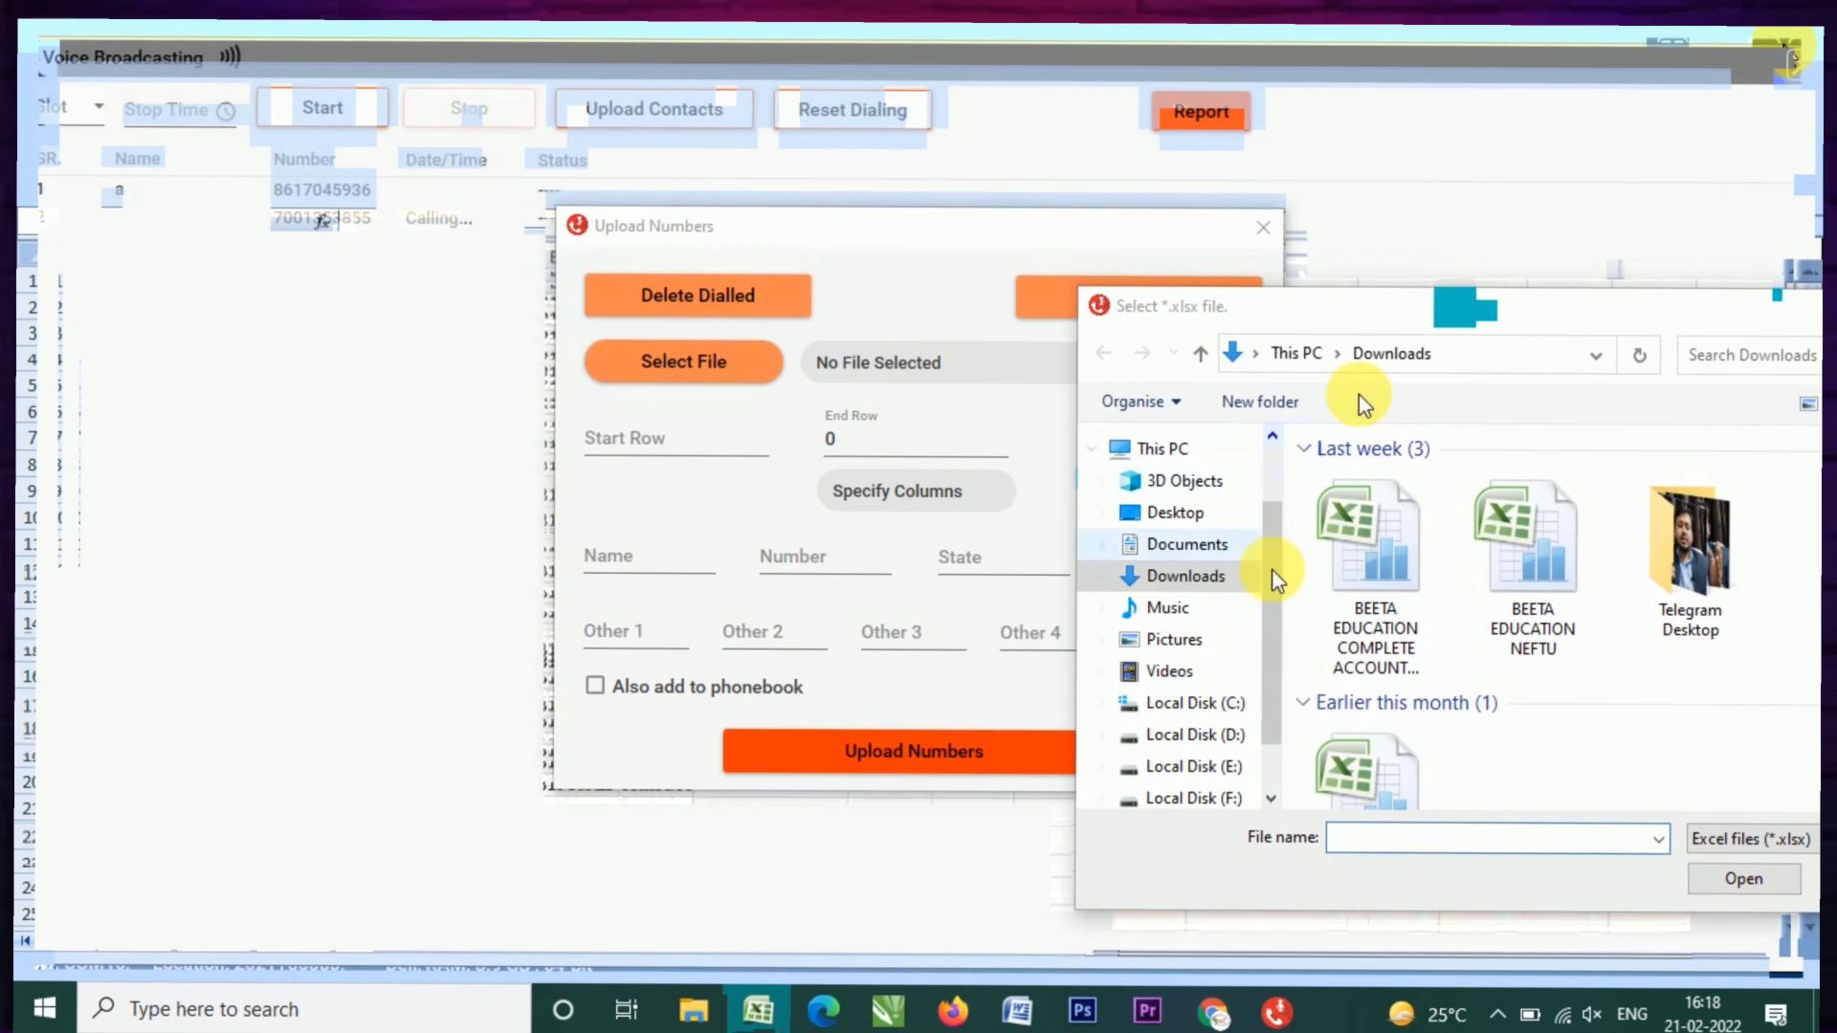
click(1527, 306)
drag(1505, 320, 913, 276)
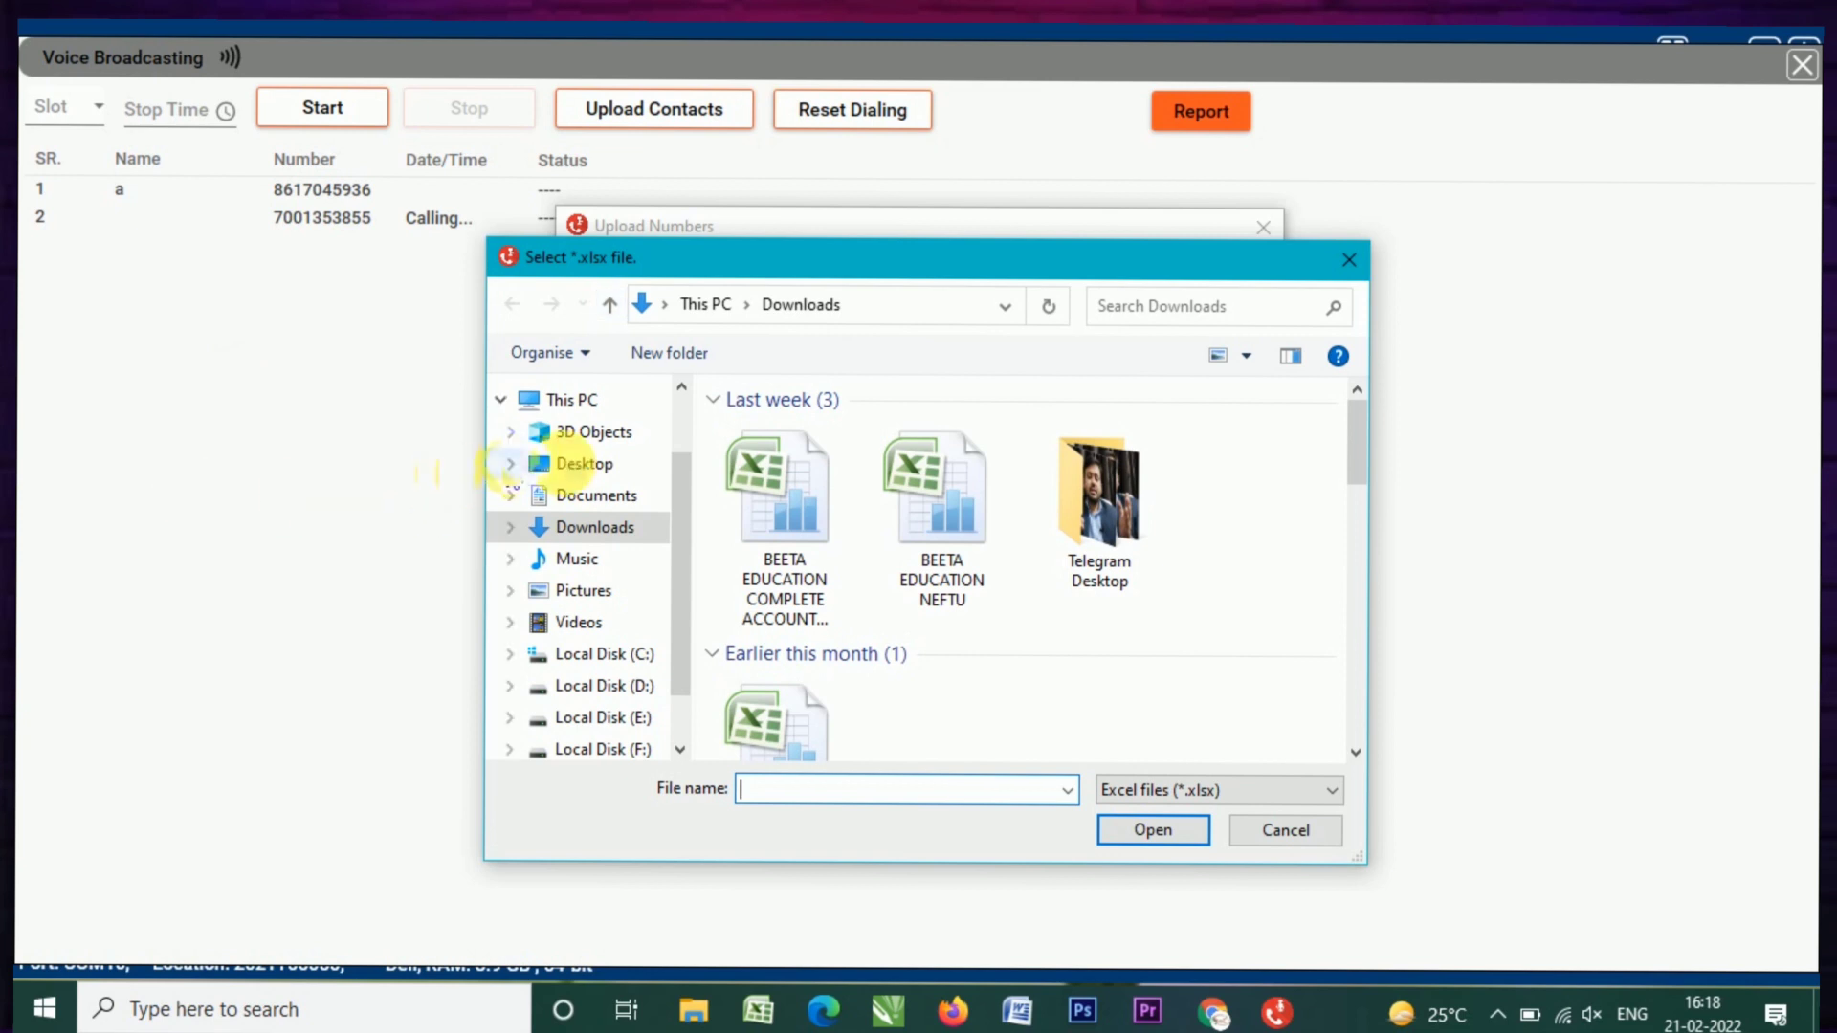
click(580, 467)
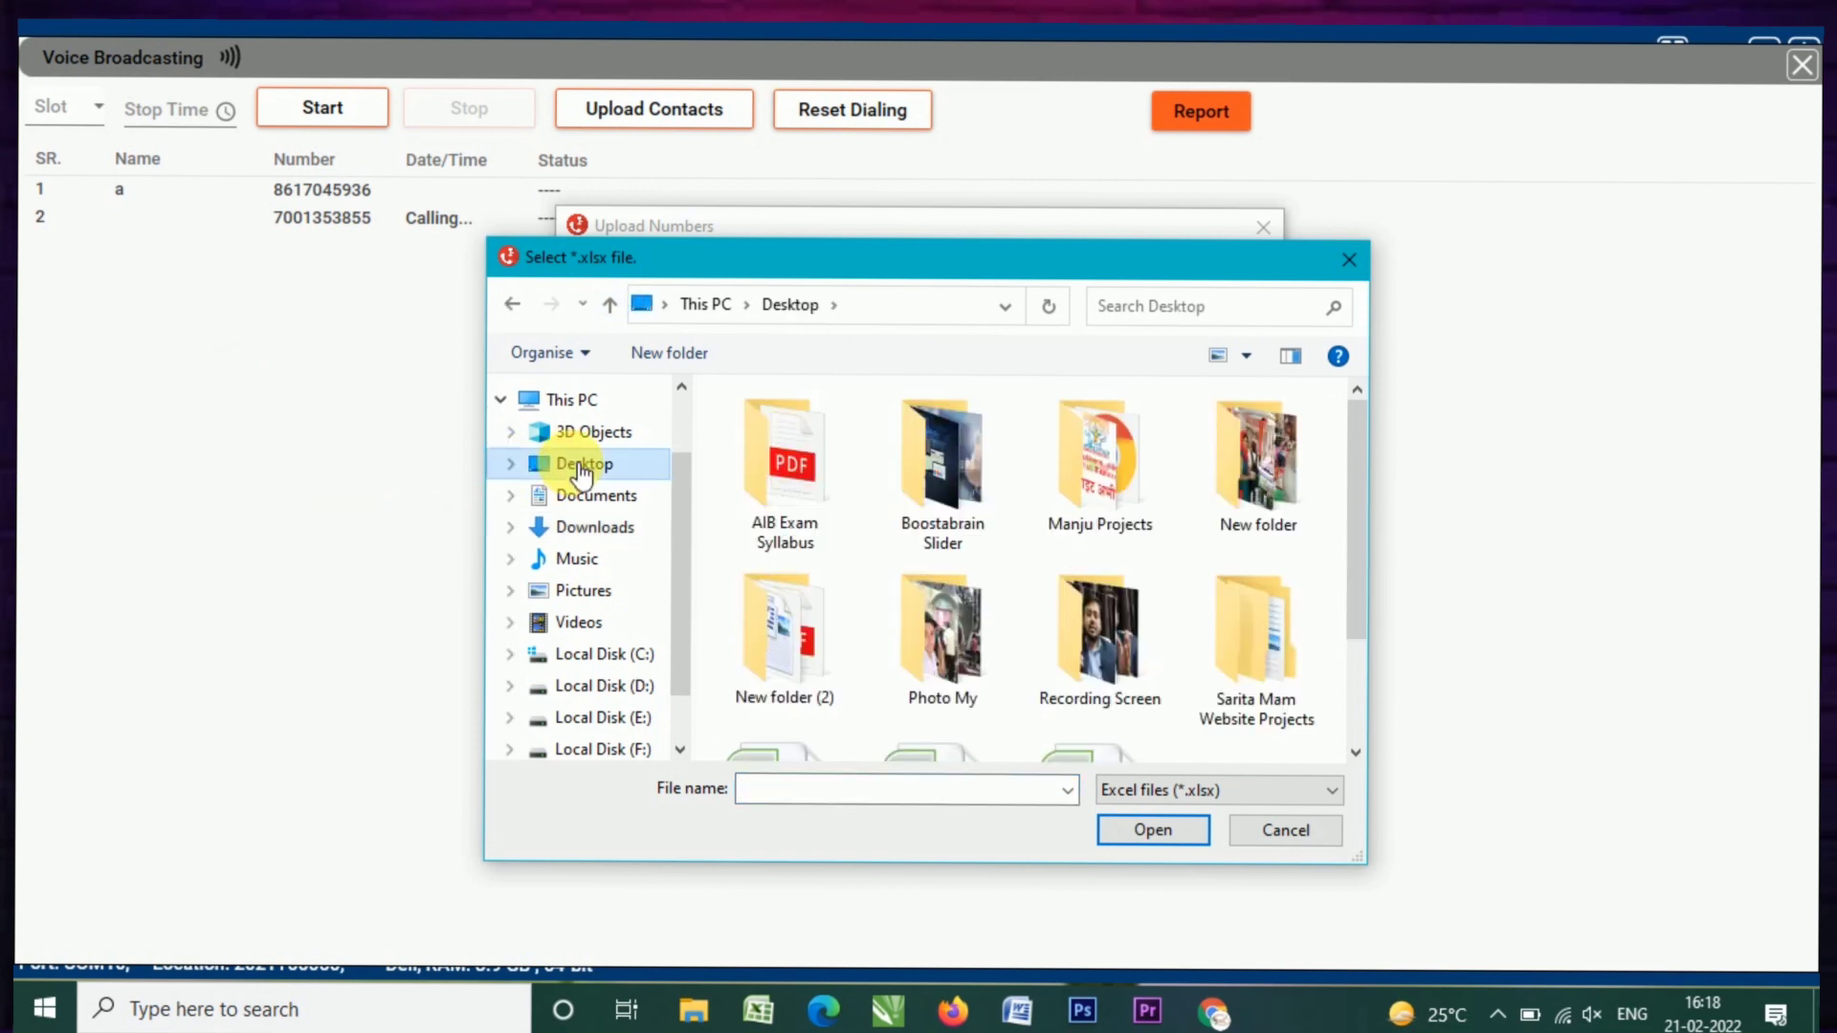
scroll(1047, 620, down, 2)
click(960, 680)
double_click(957, 674)
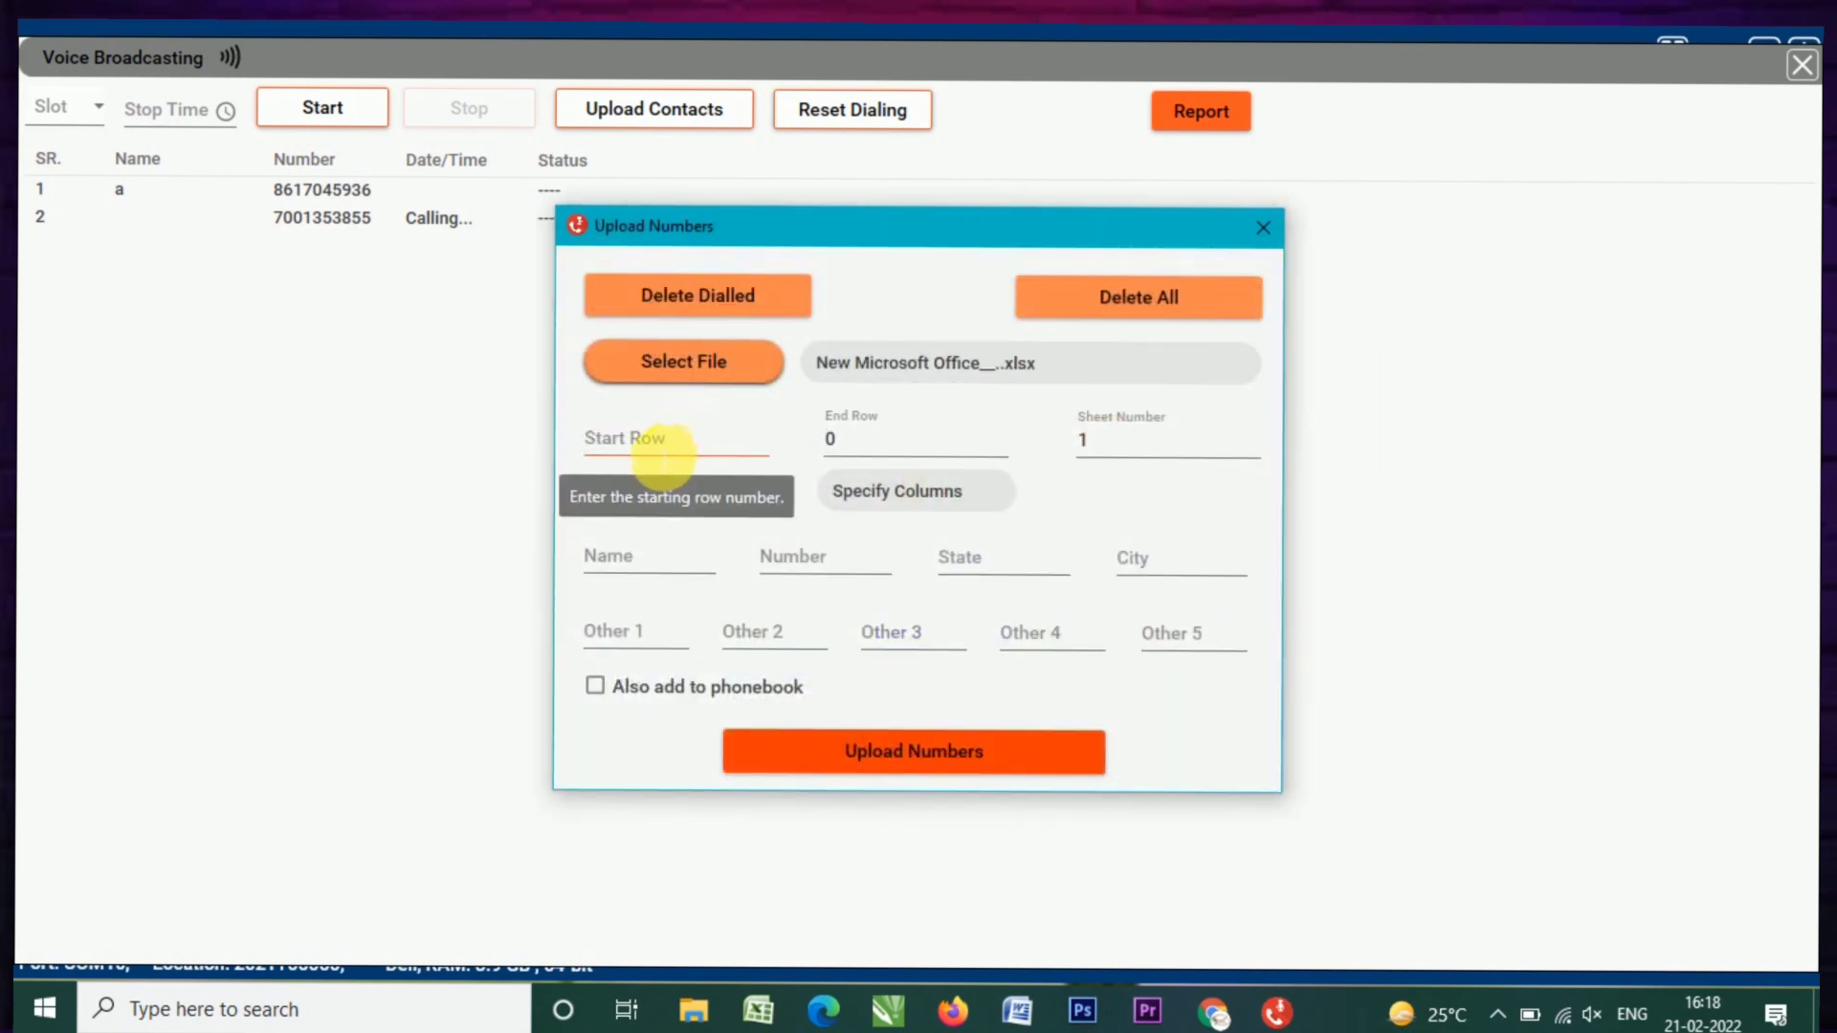
Step: Set Start Row 1, End Row 100, Name column A and Number column F
click(656, 450)
text(1)
click(869, 450)
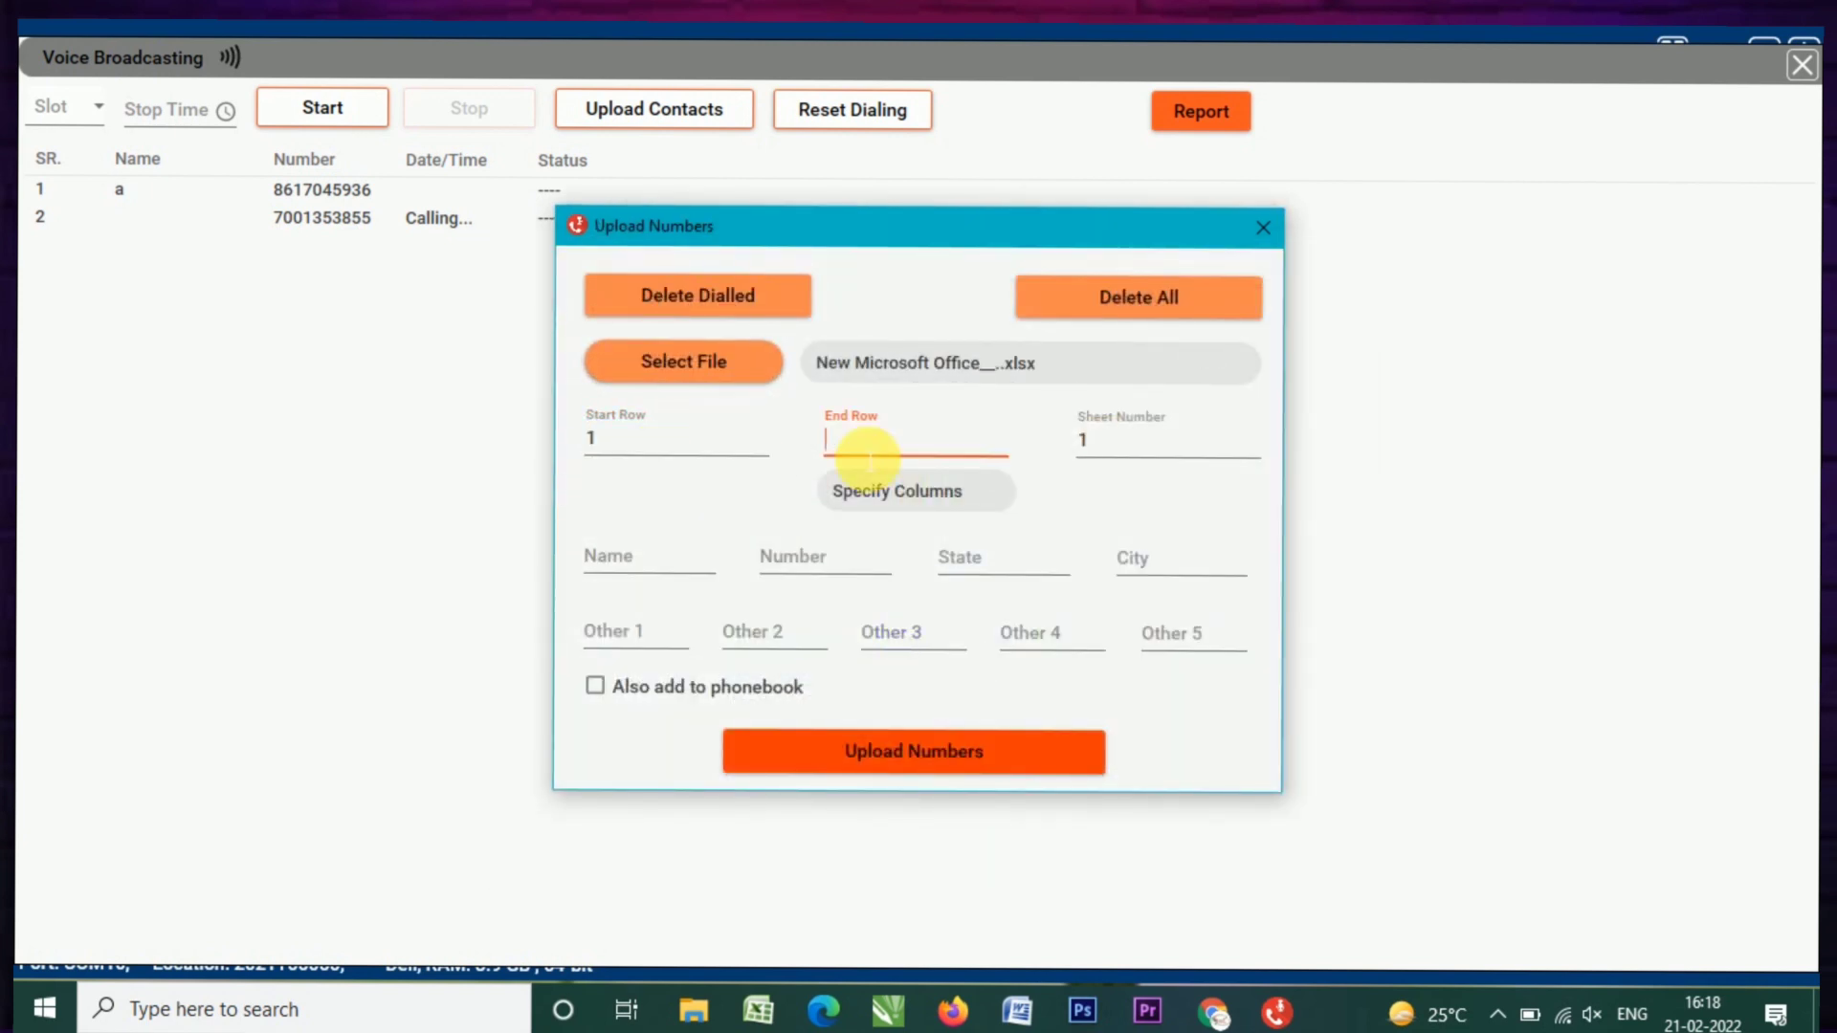
text(100)
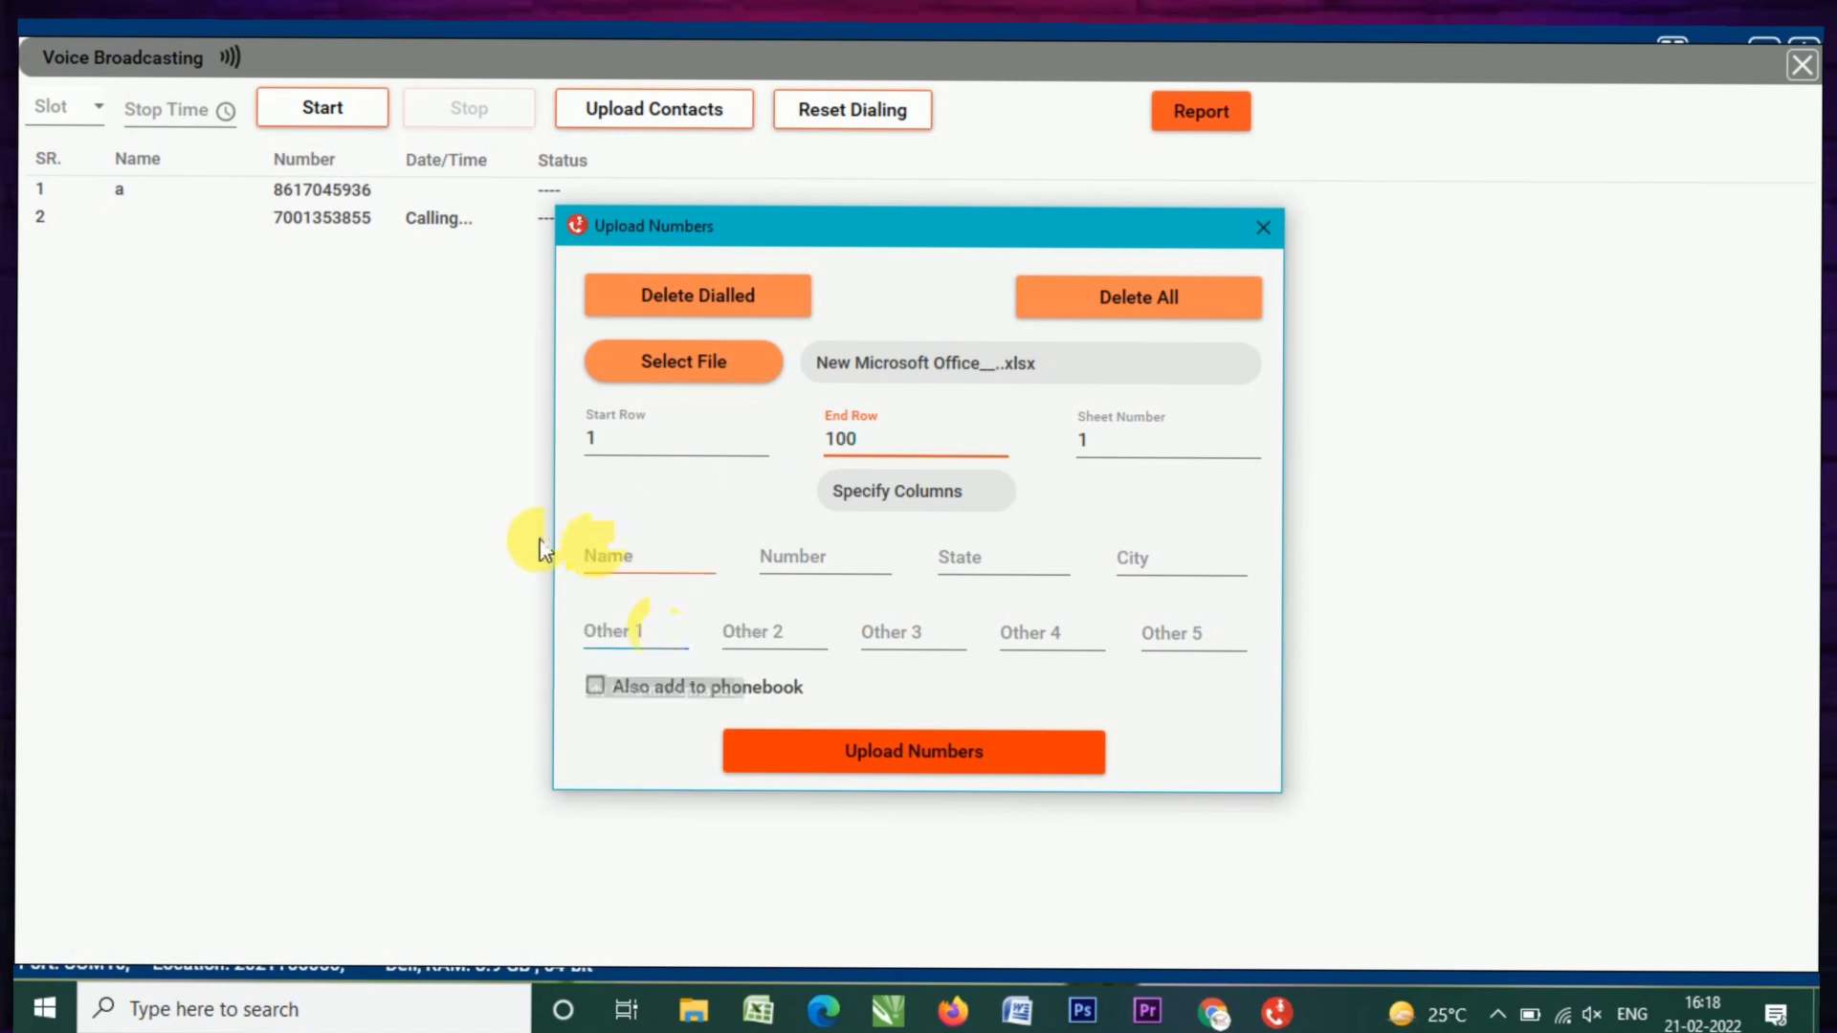
text(A)
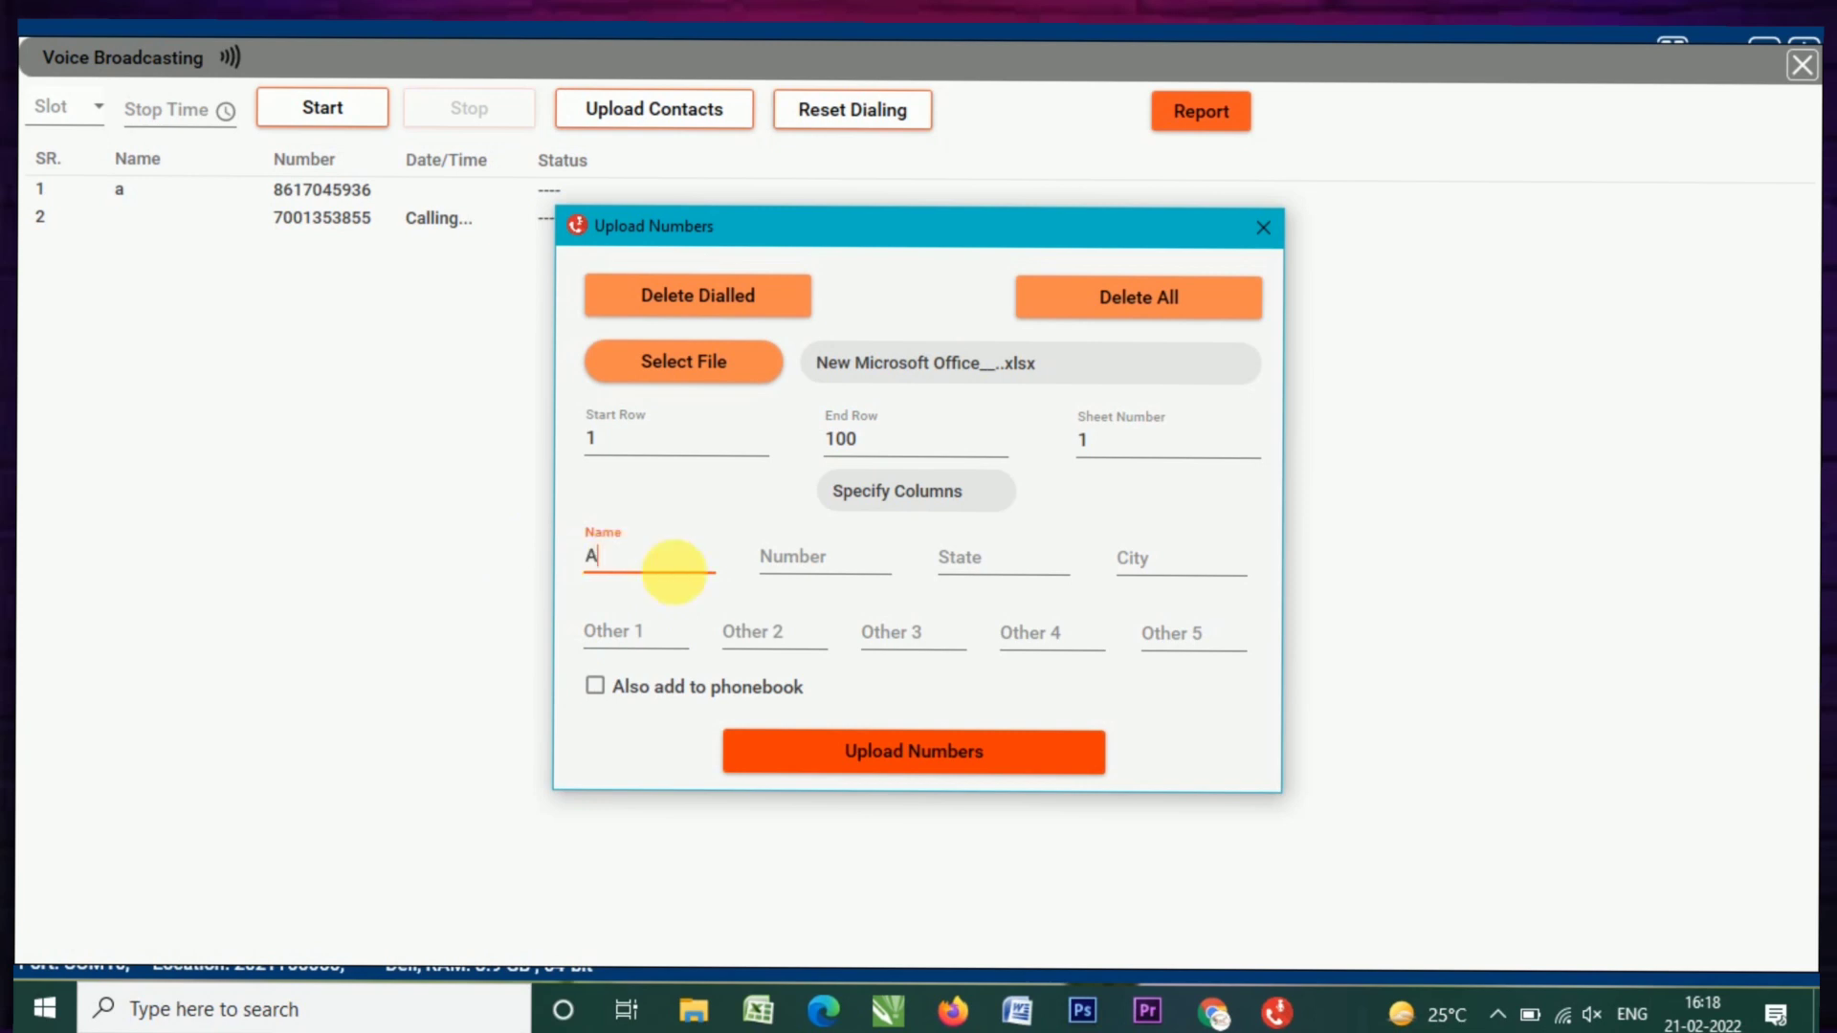
click(806, 557)
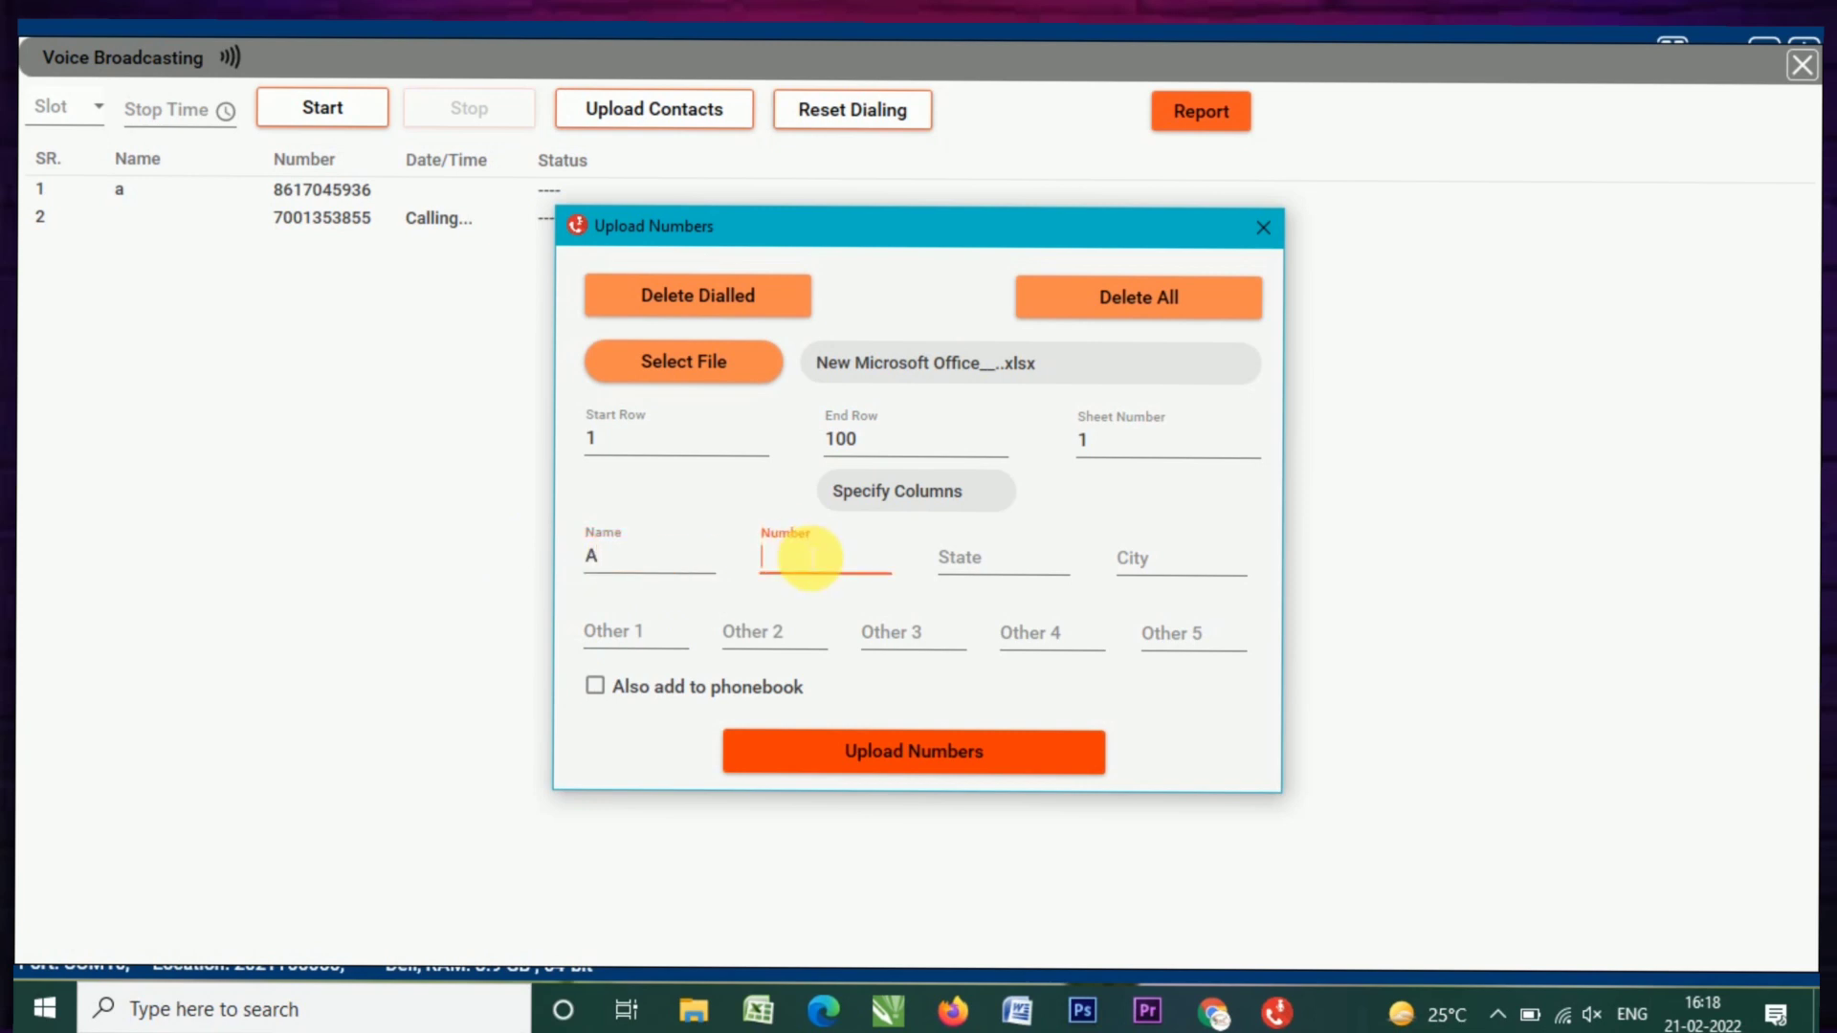
text(F)
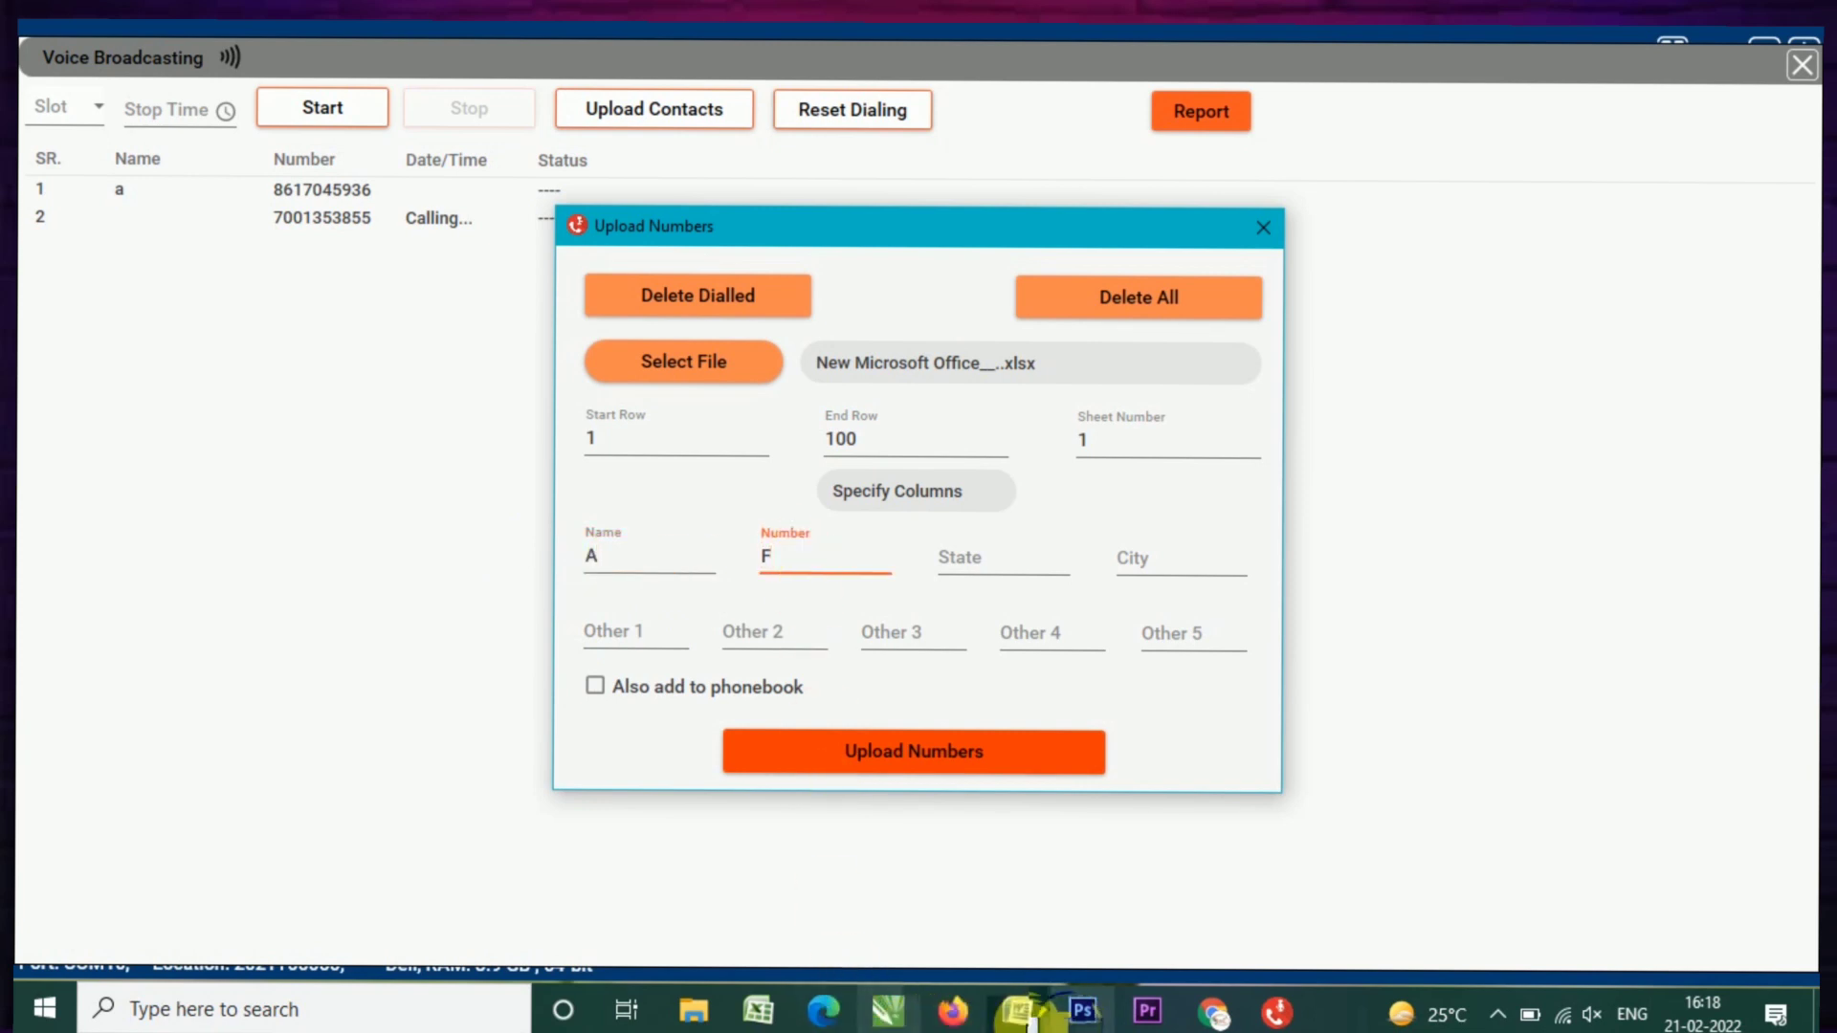
click(758, 1014)
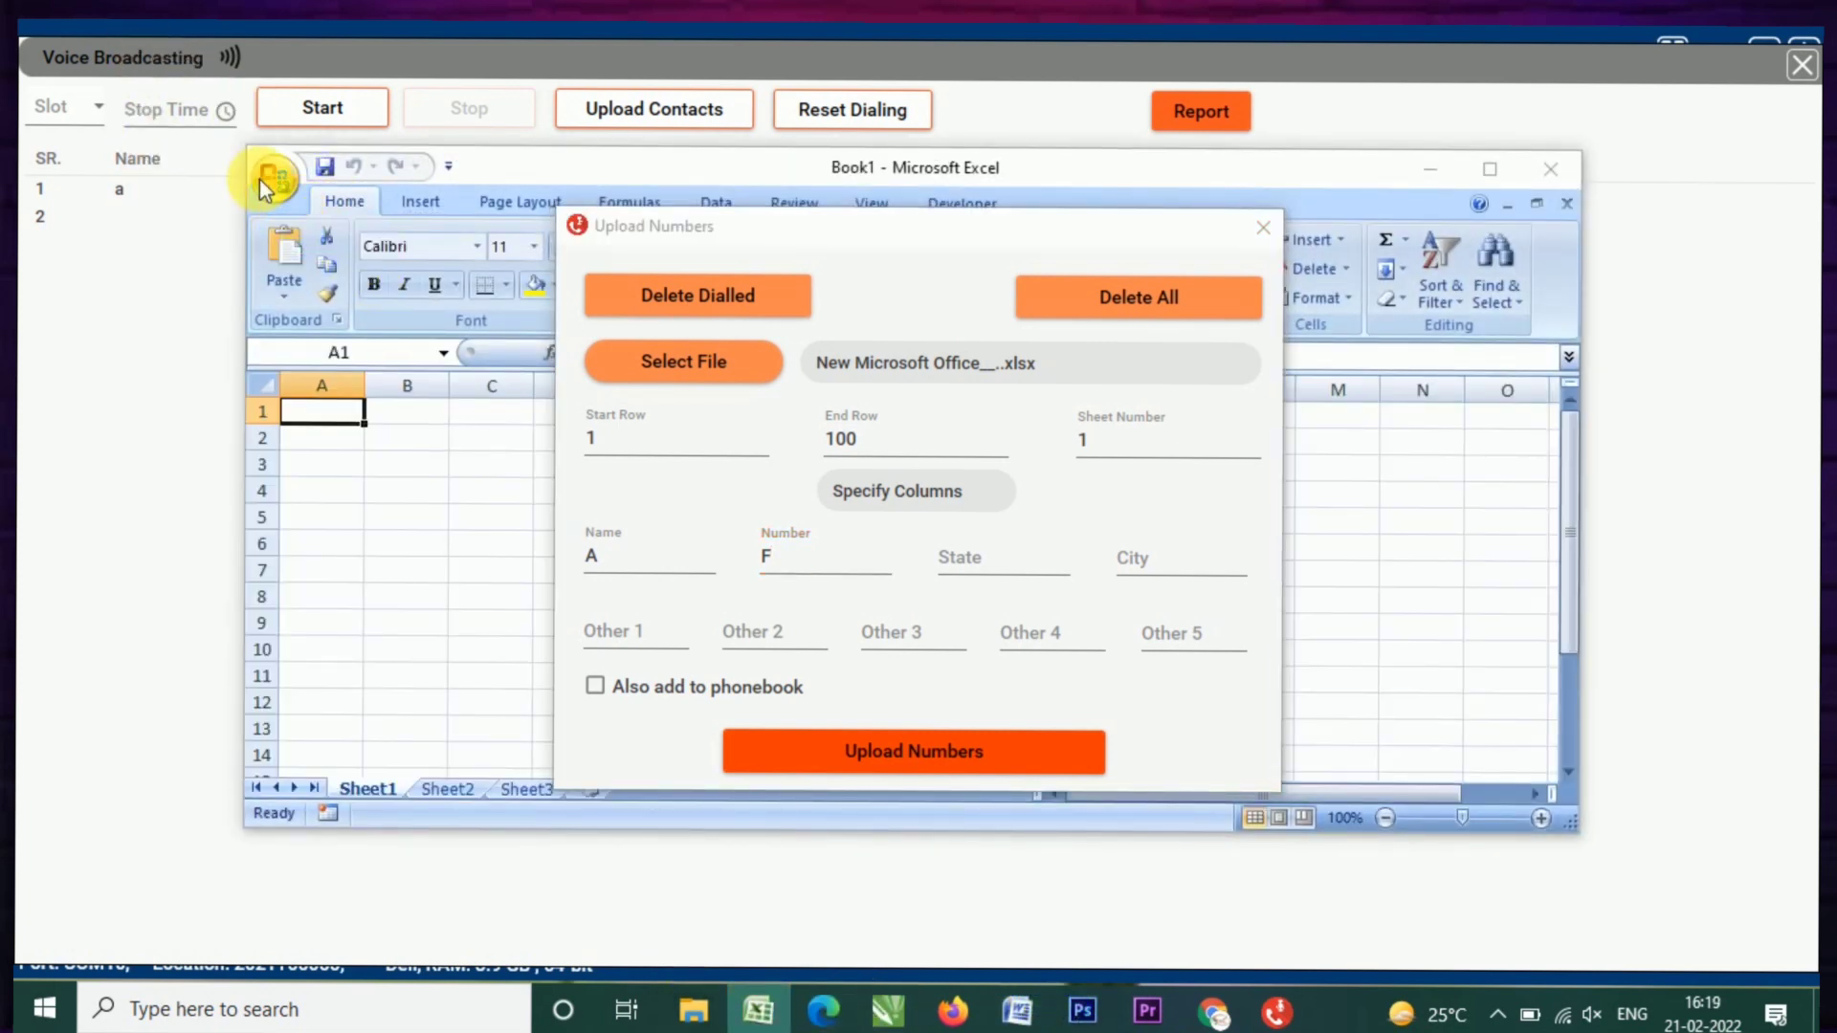
Step: Open New Microsoft Office Excel Worksheet from recent files and position it to show columns A–C
click(260, 179)
click(490, 260)
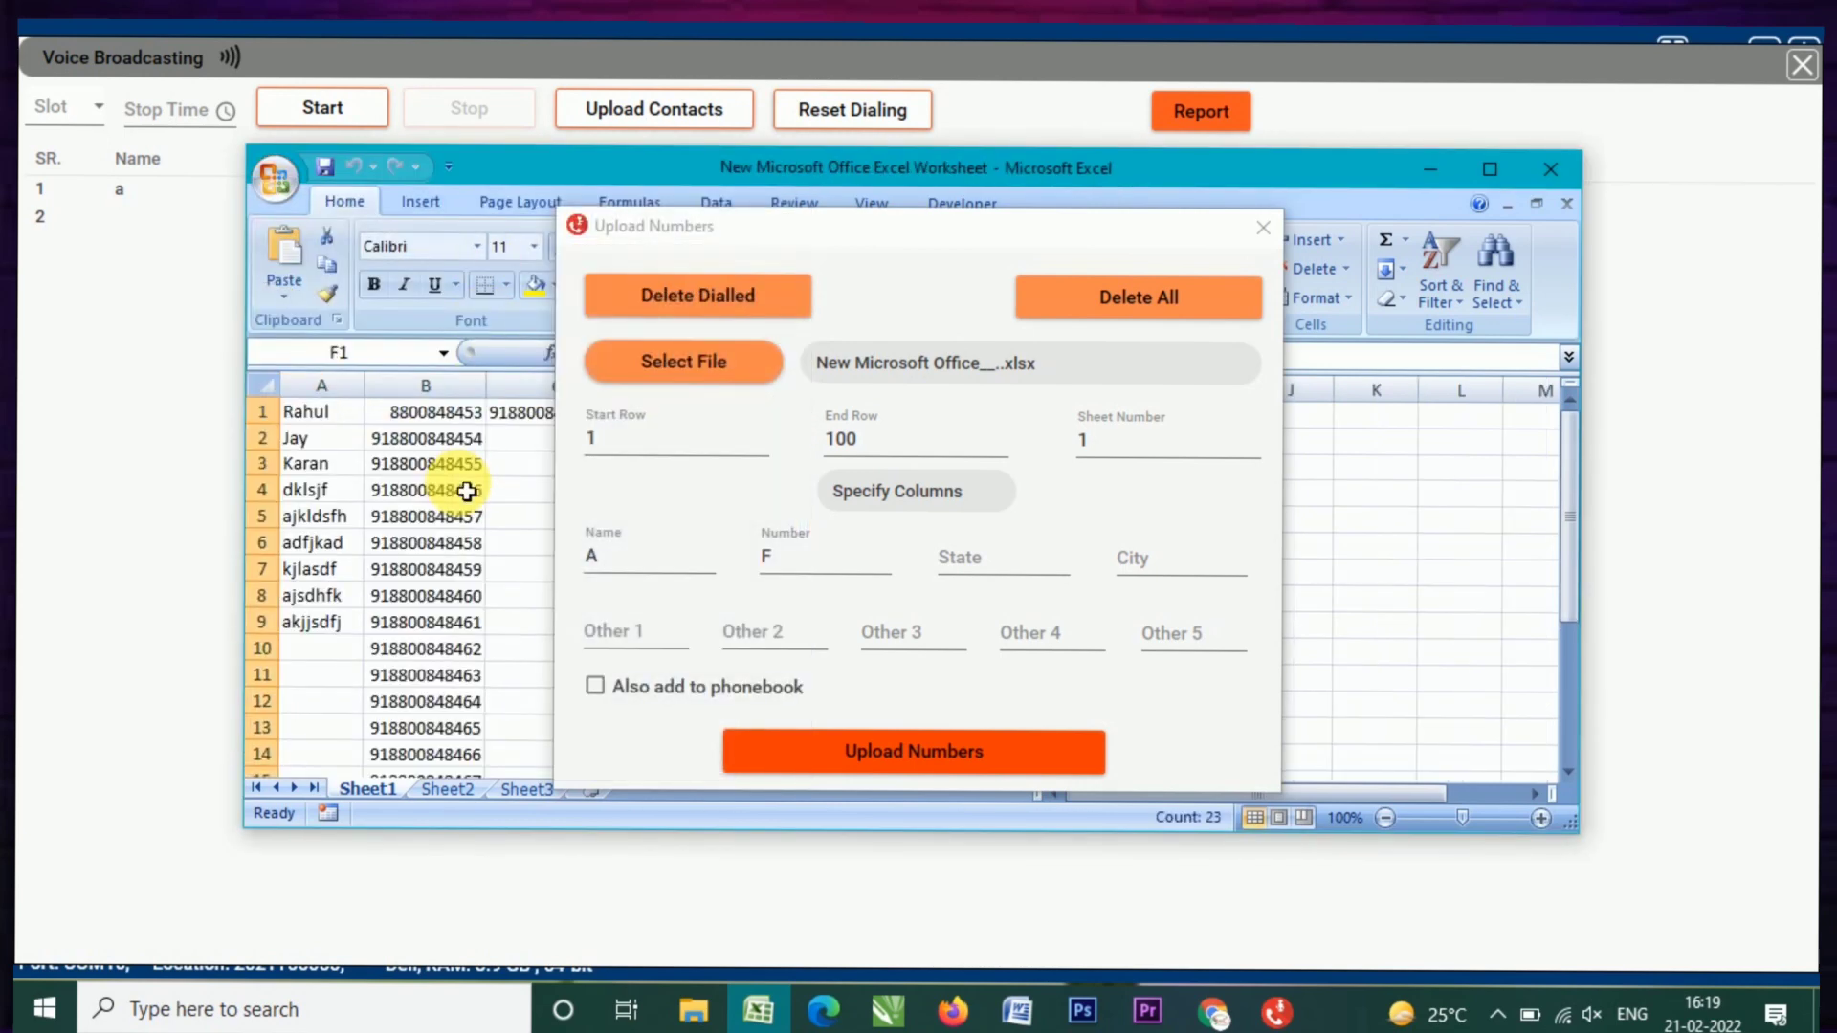
drag(473, 170, 19, 187)
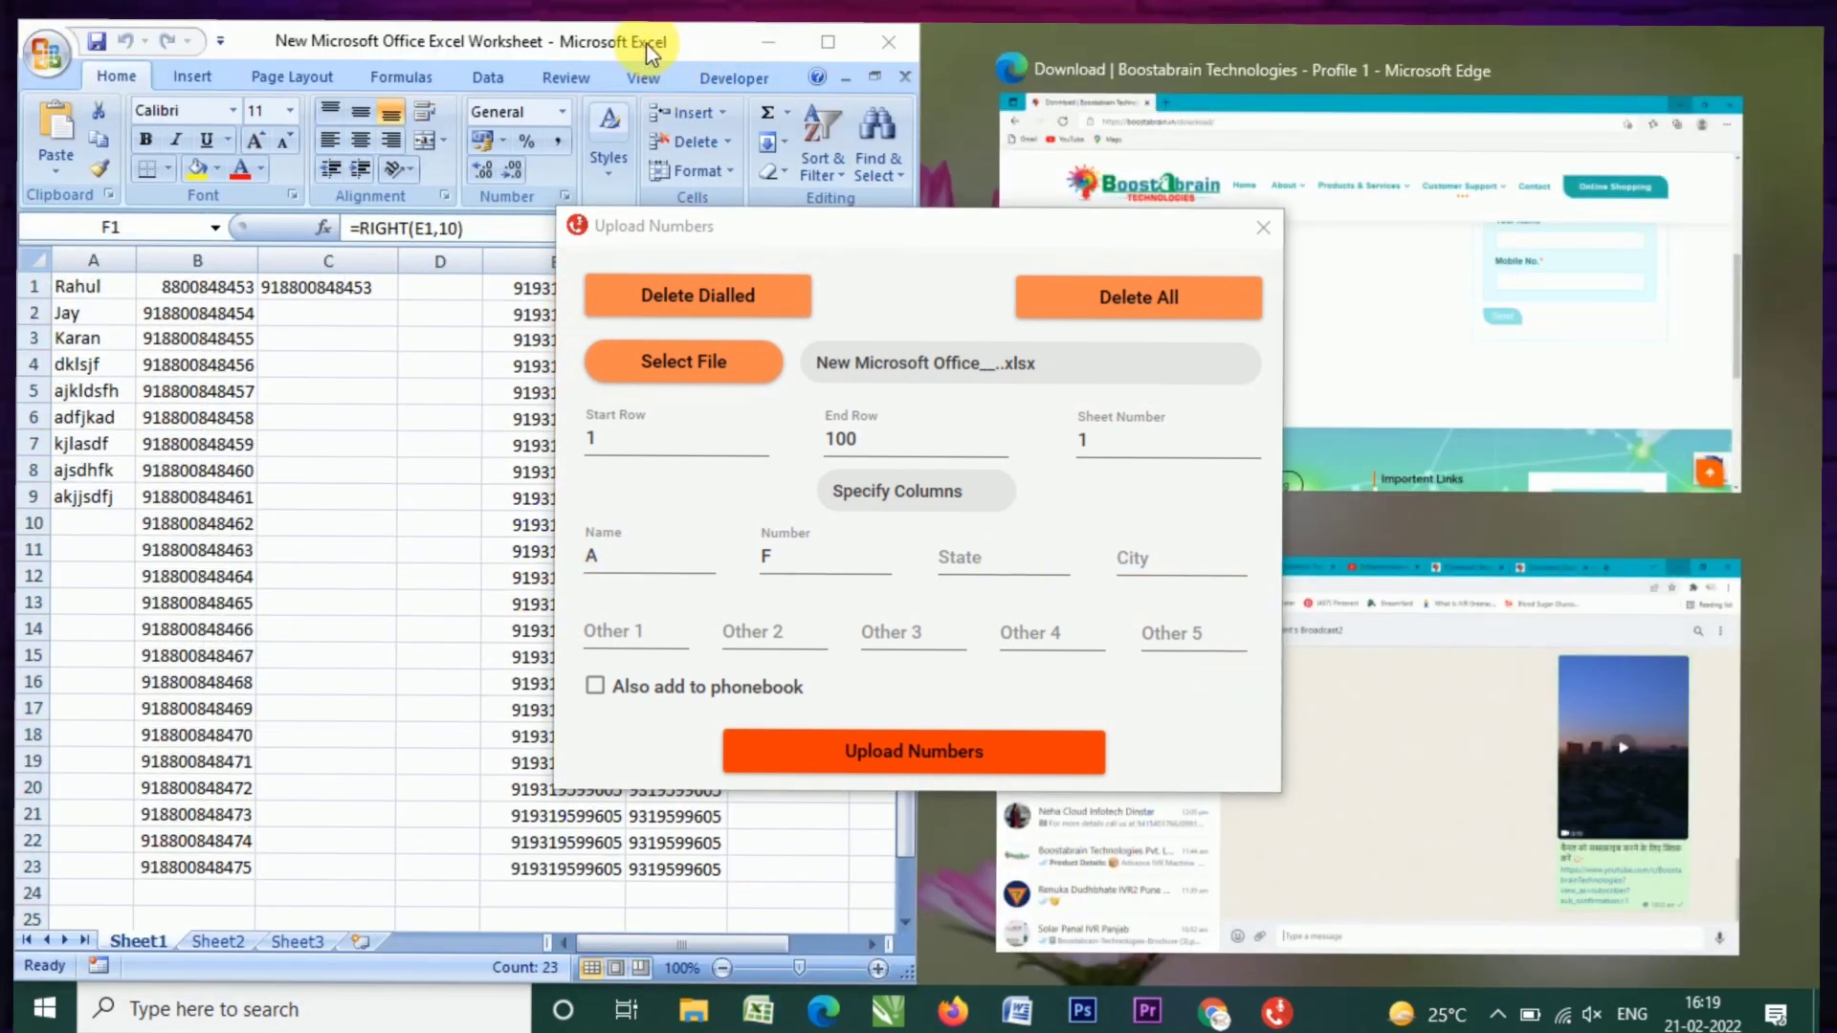
drag(646, 42, 488, 44)
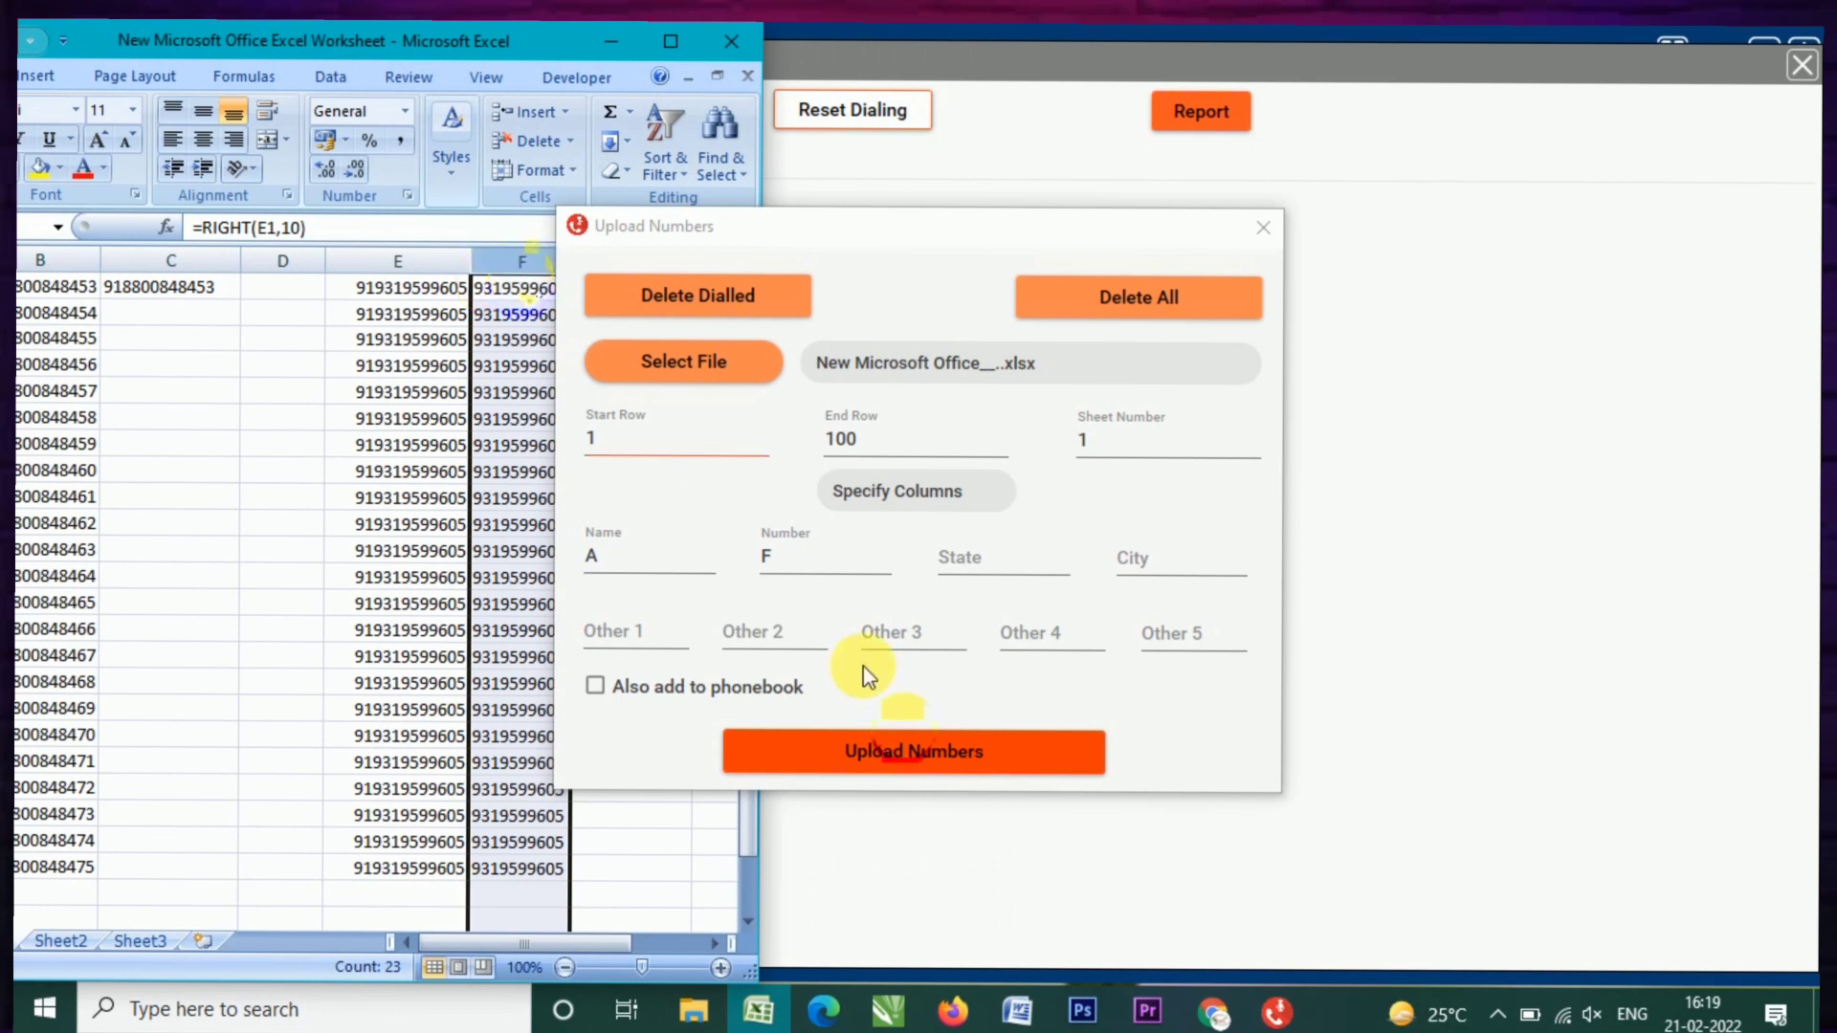
drag(286, 48, 575, 42)
Step: Recheck the start row, name column and end row upload settings, then close Excel
click(625, 471)
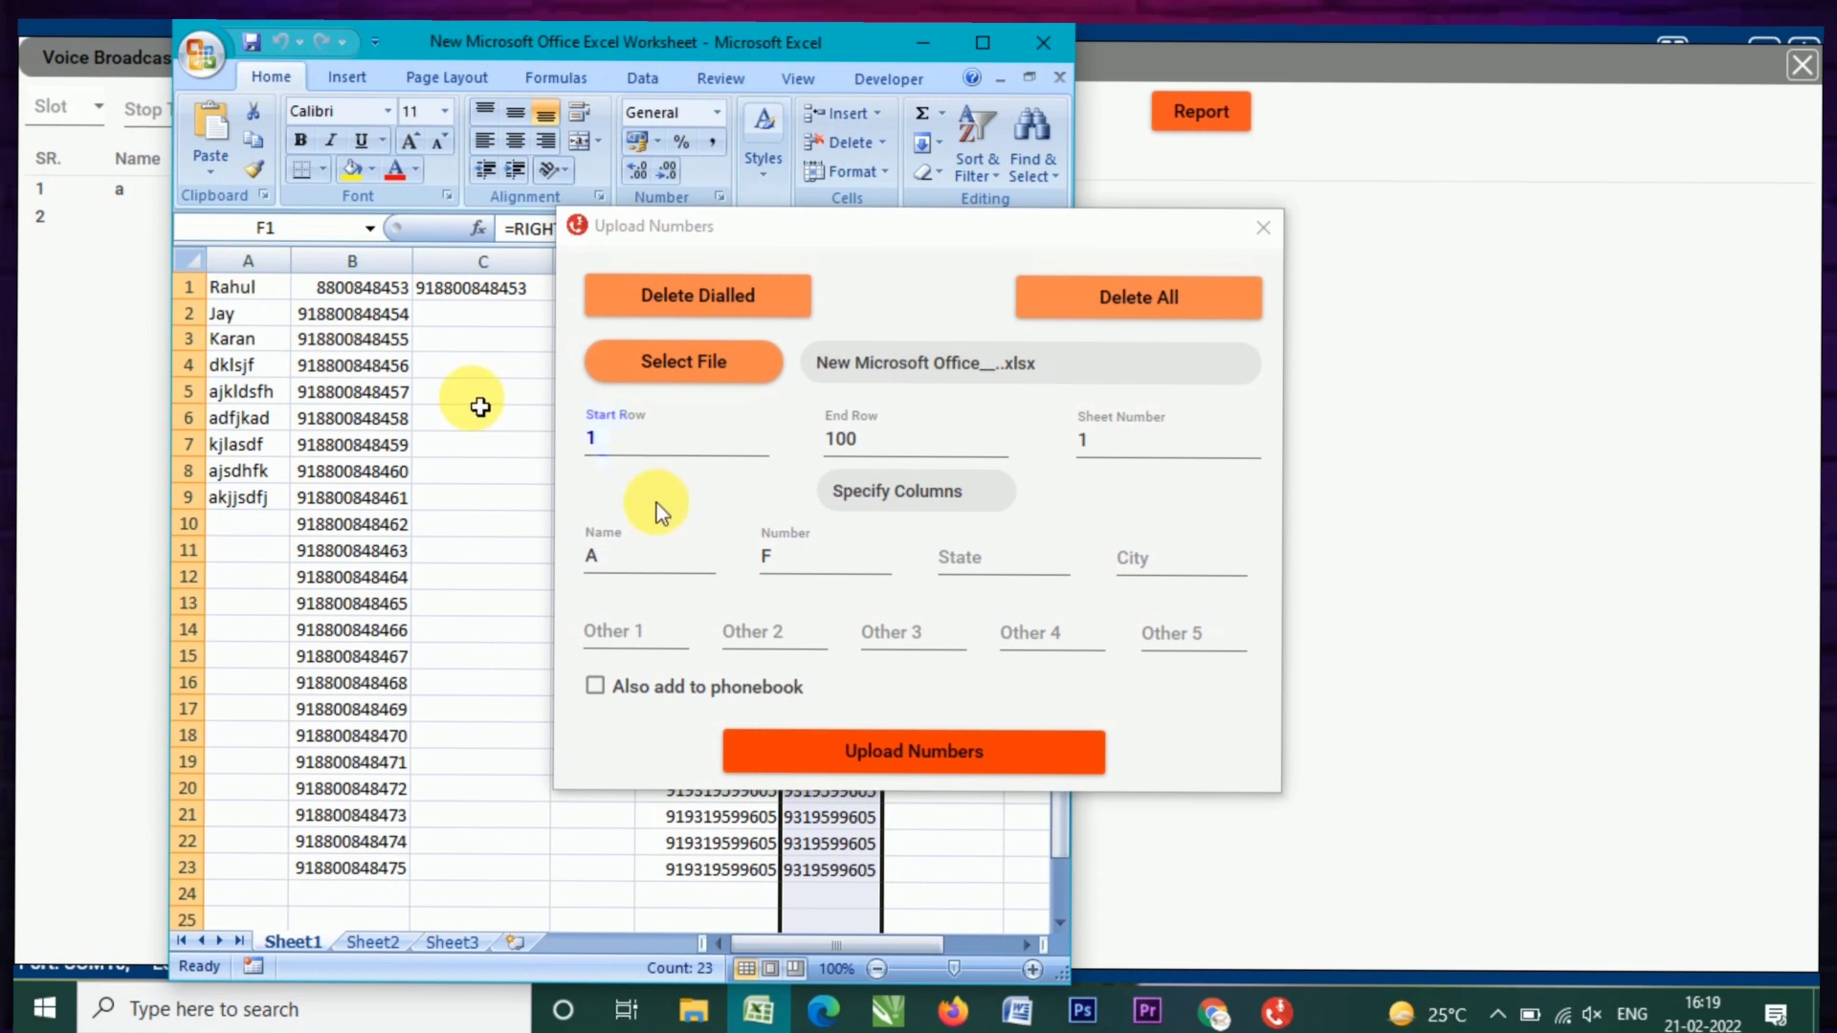
click(617, 557)
click(617, 563)
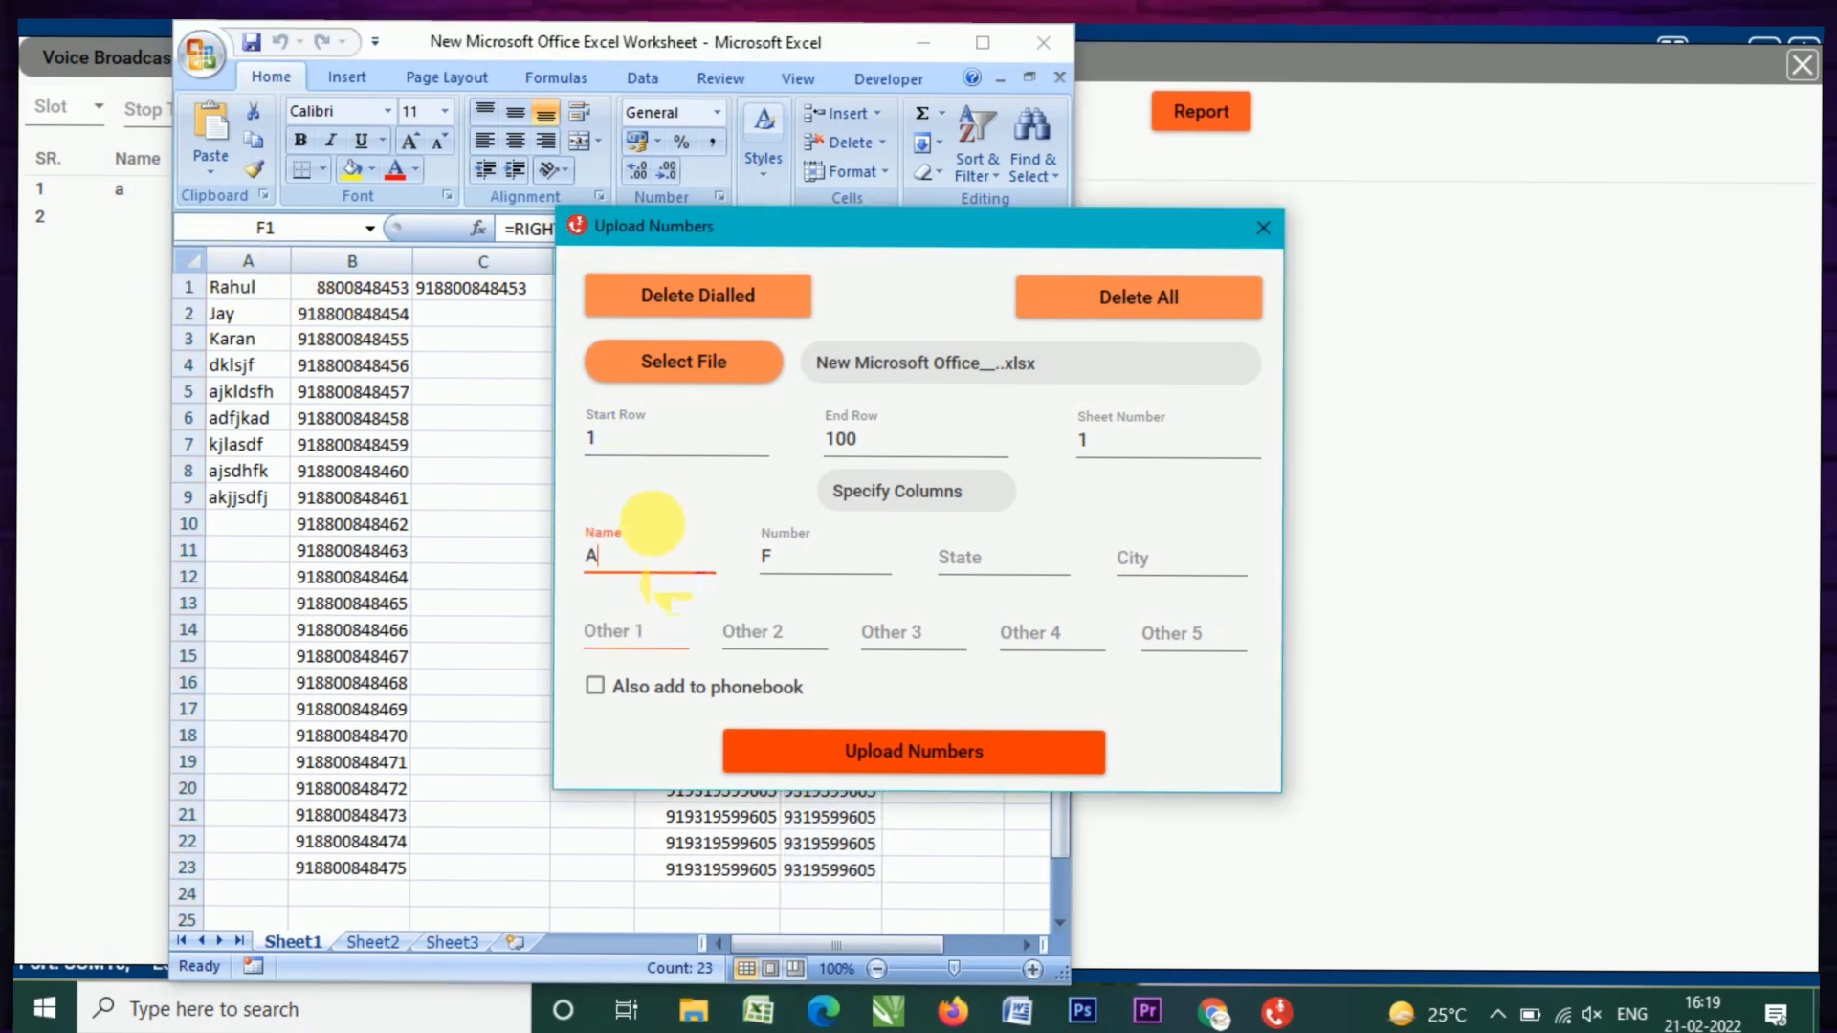
click(601, 445)
click(894, 435)
scroll(188, 852, down, 3)
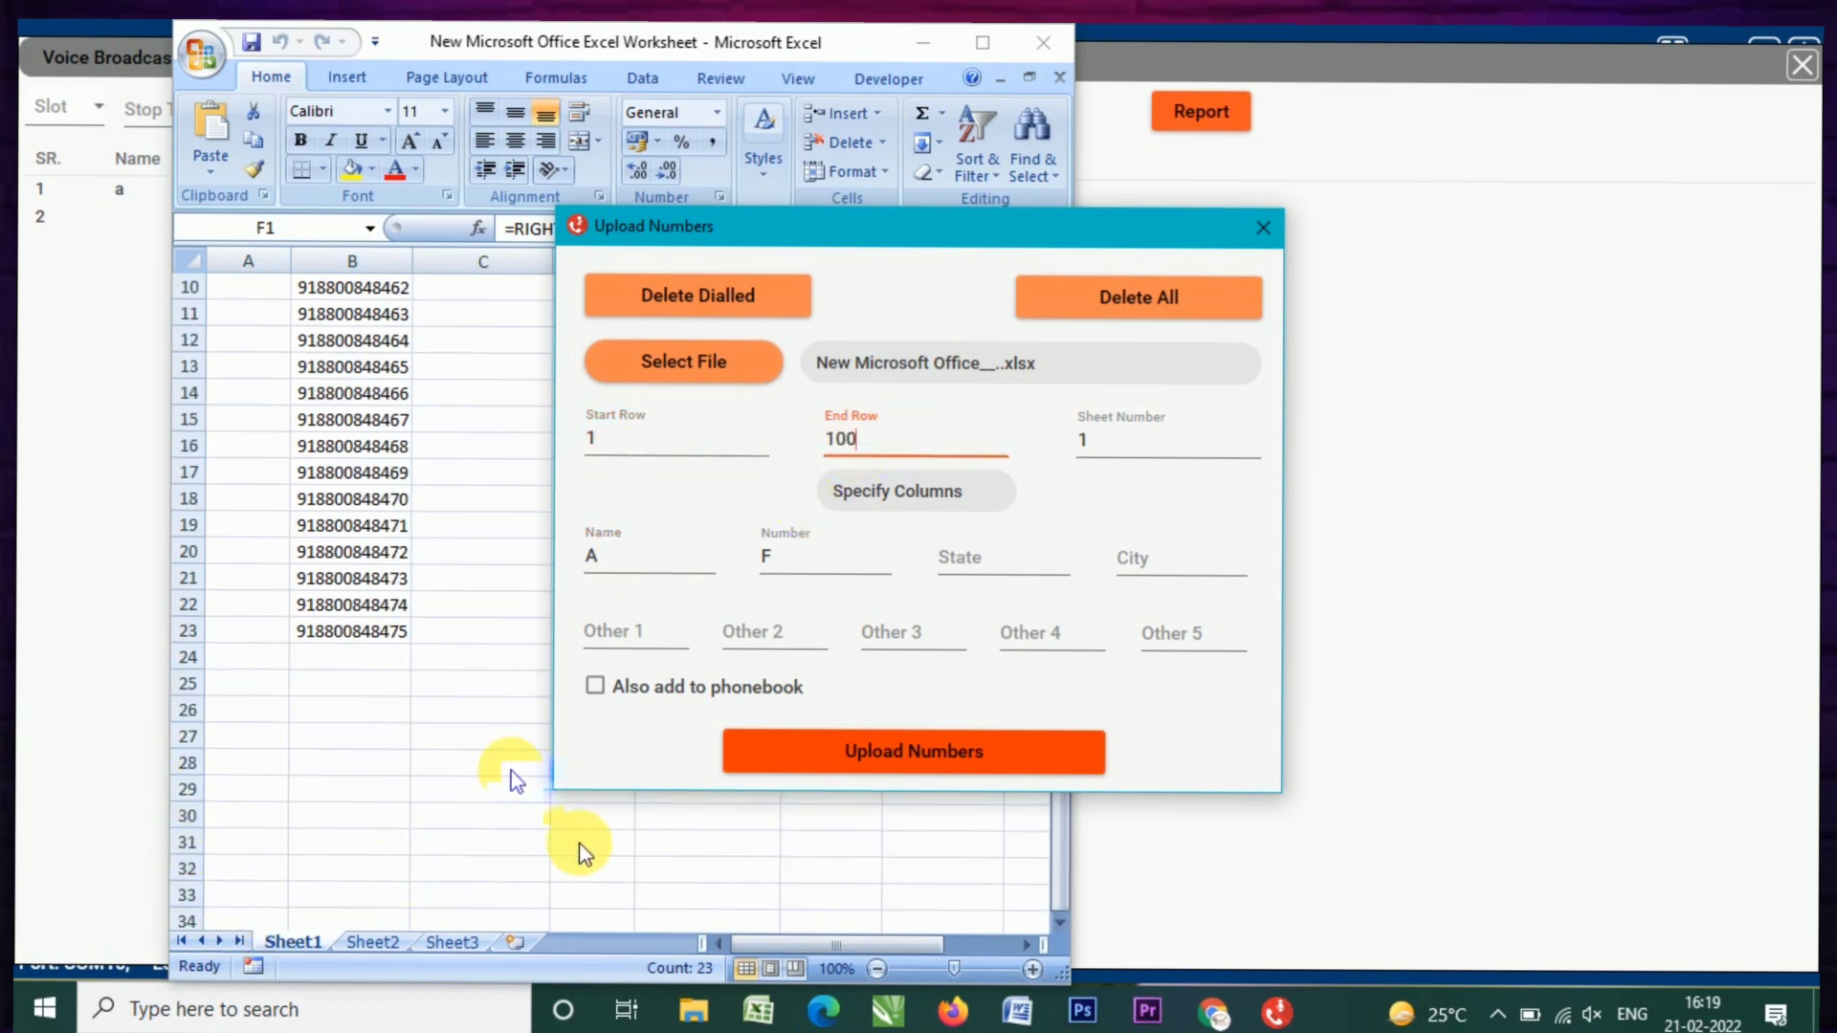
scroll(428, 754, up, 3)
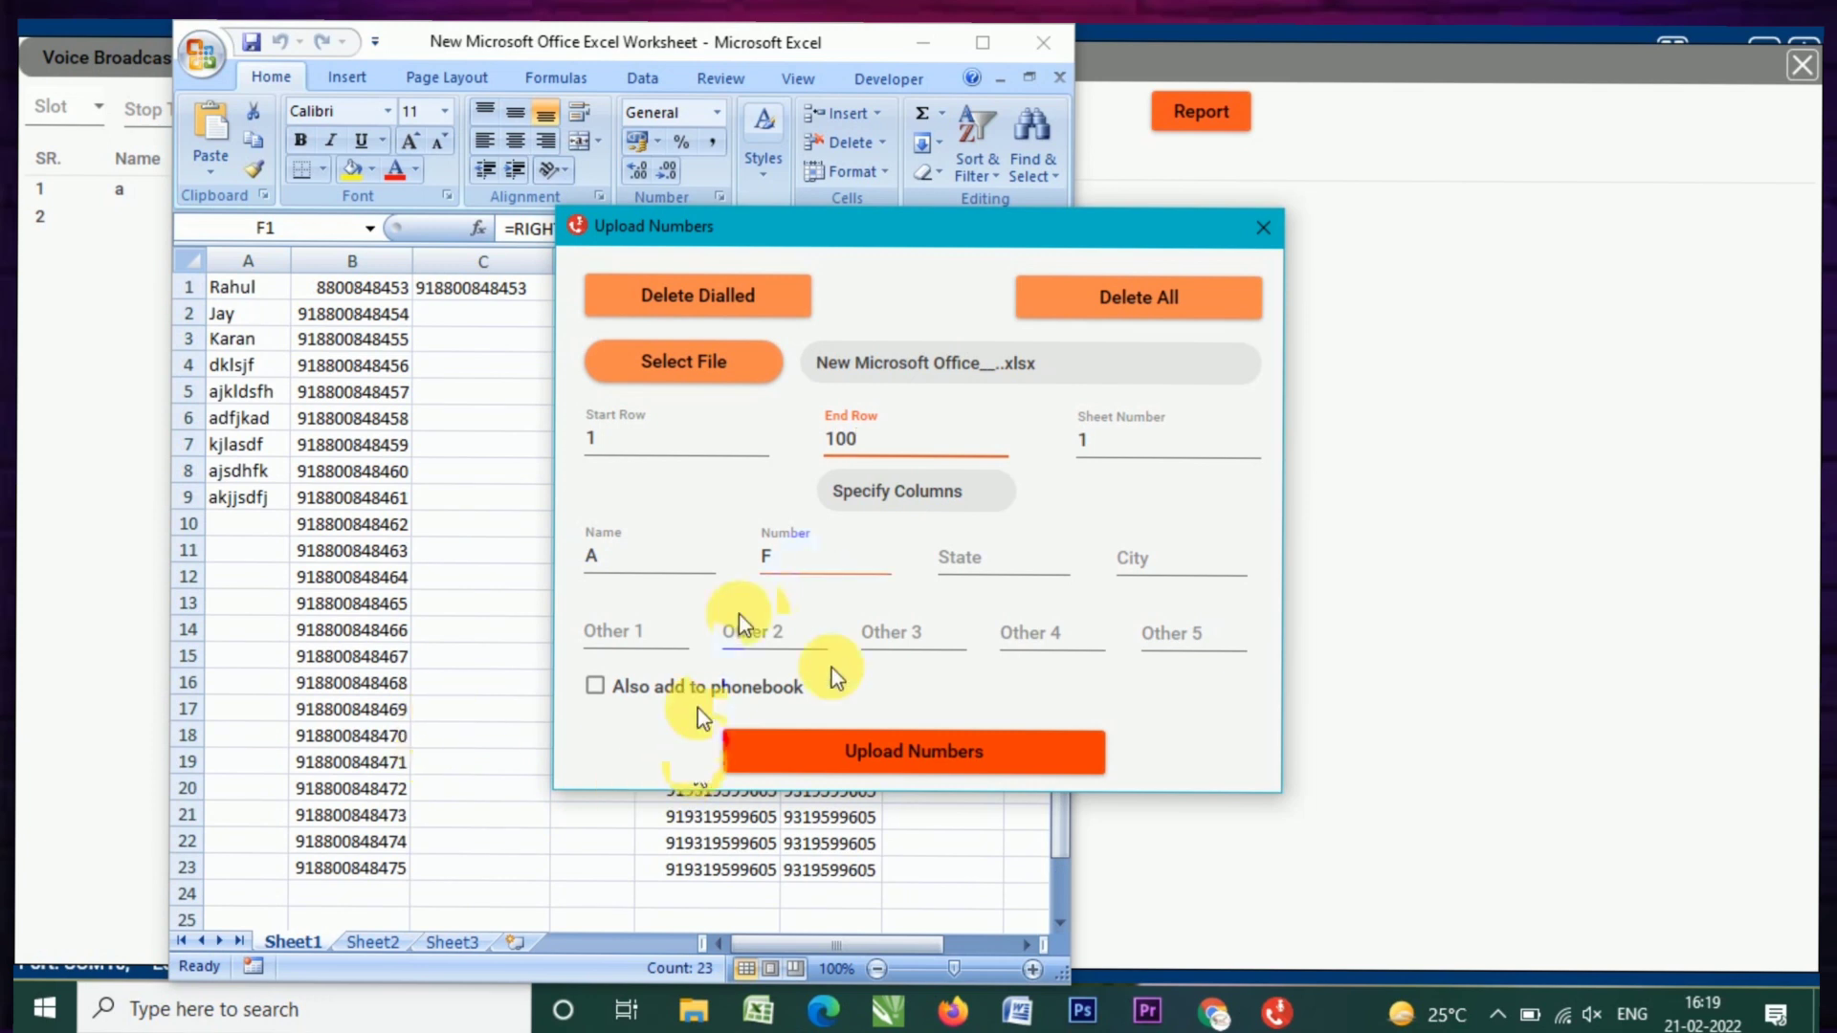
click(1041, 44)
Step: Upload the worksheet's numbers into the call list and close the Upload Numbers window
click(926, 754)
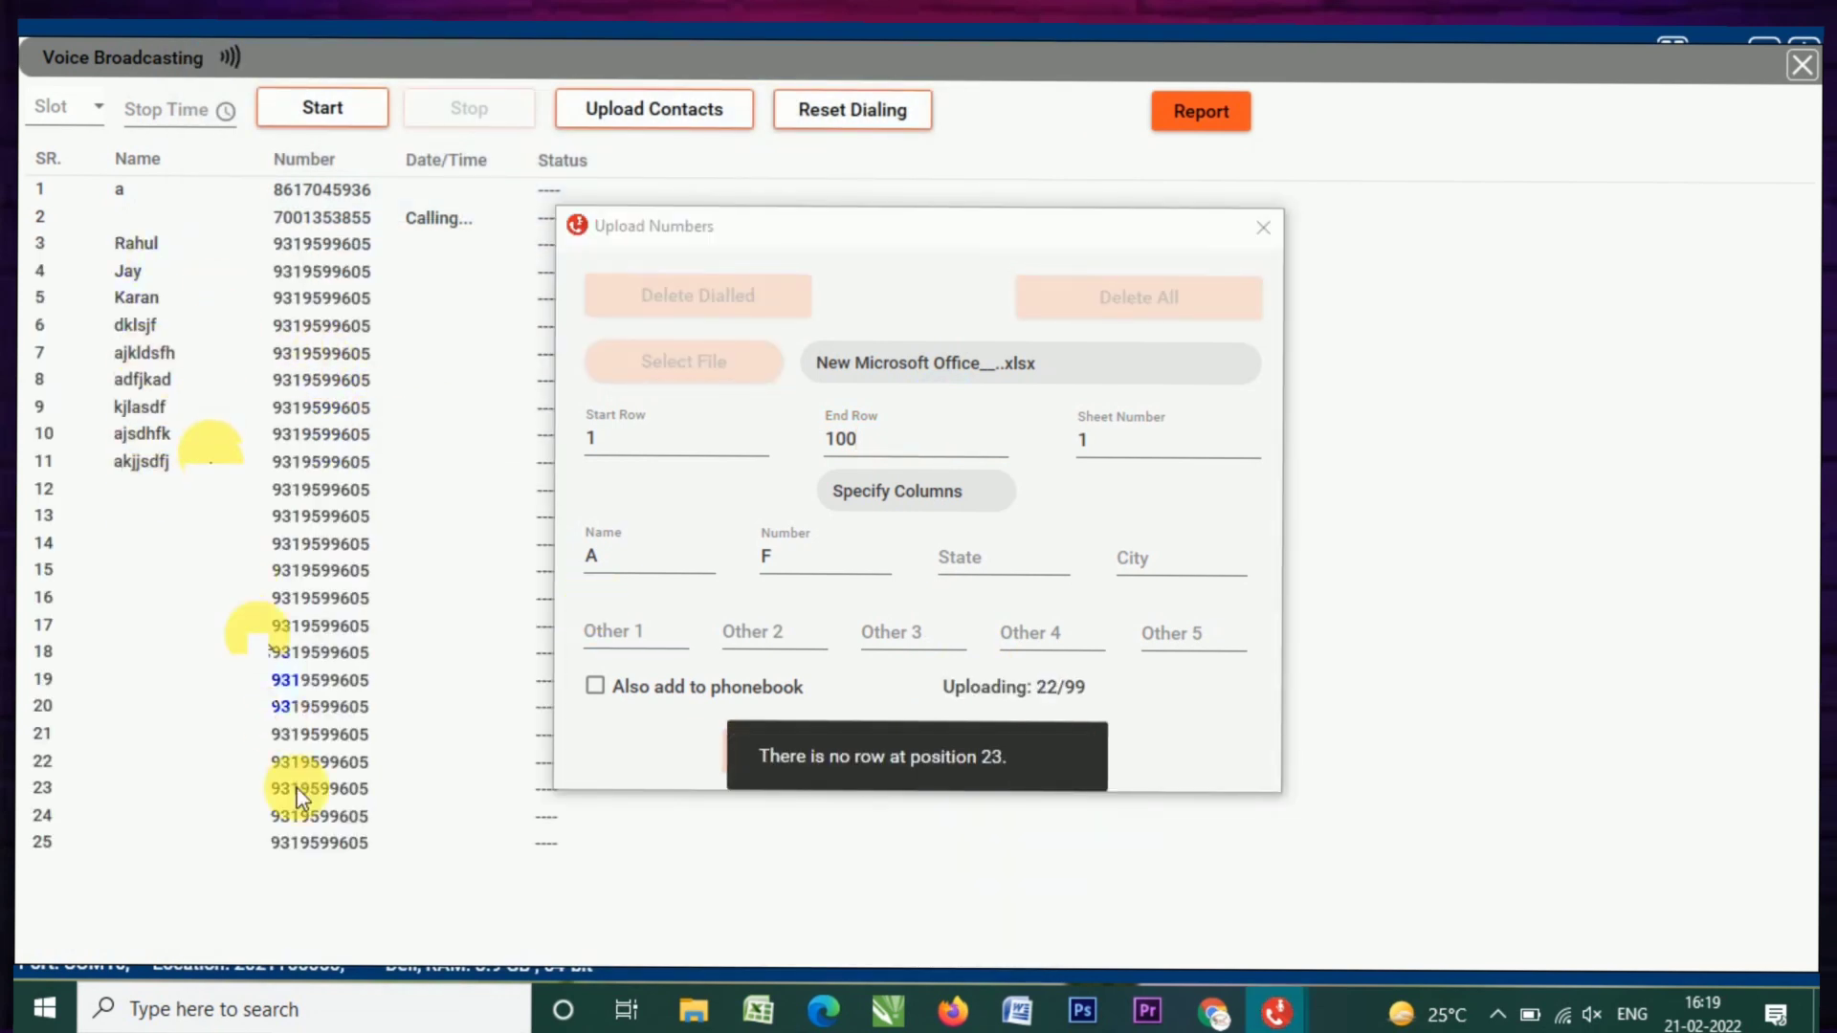
click(1259, 230)
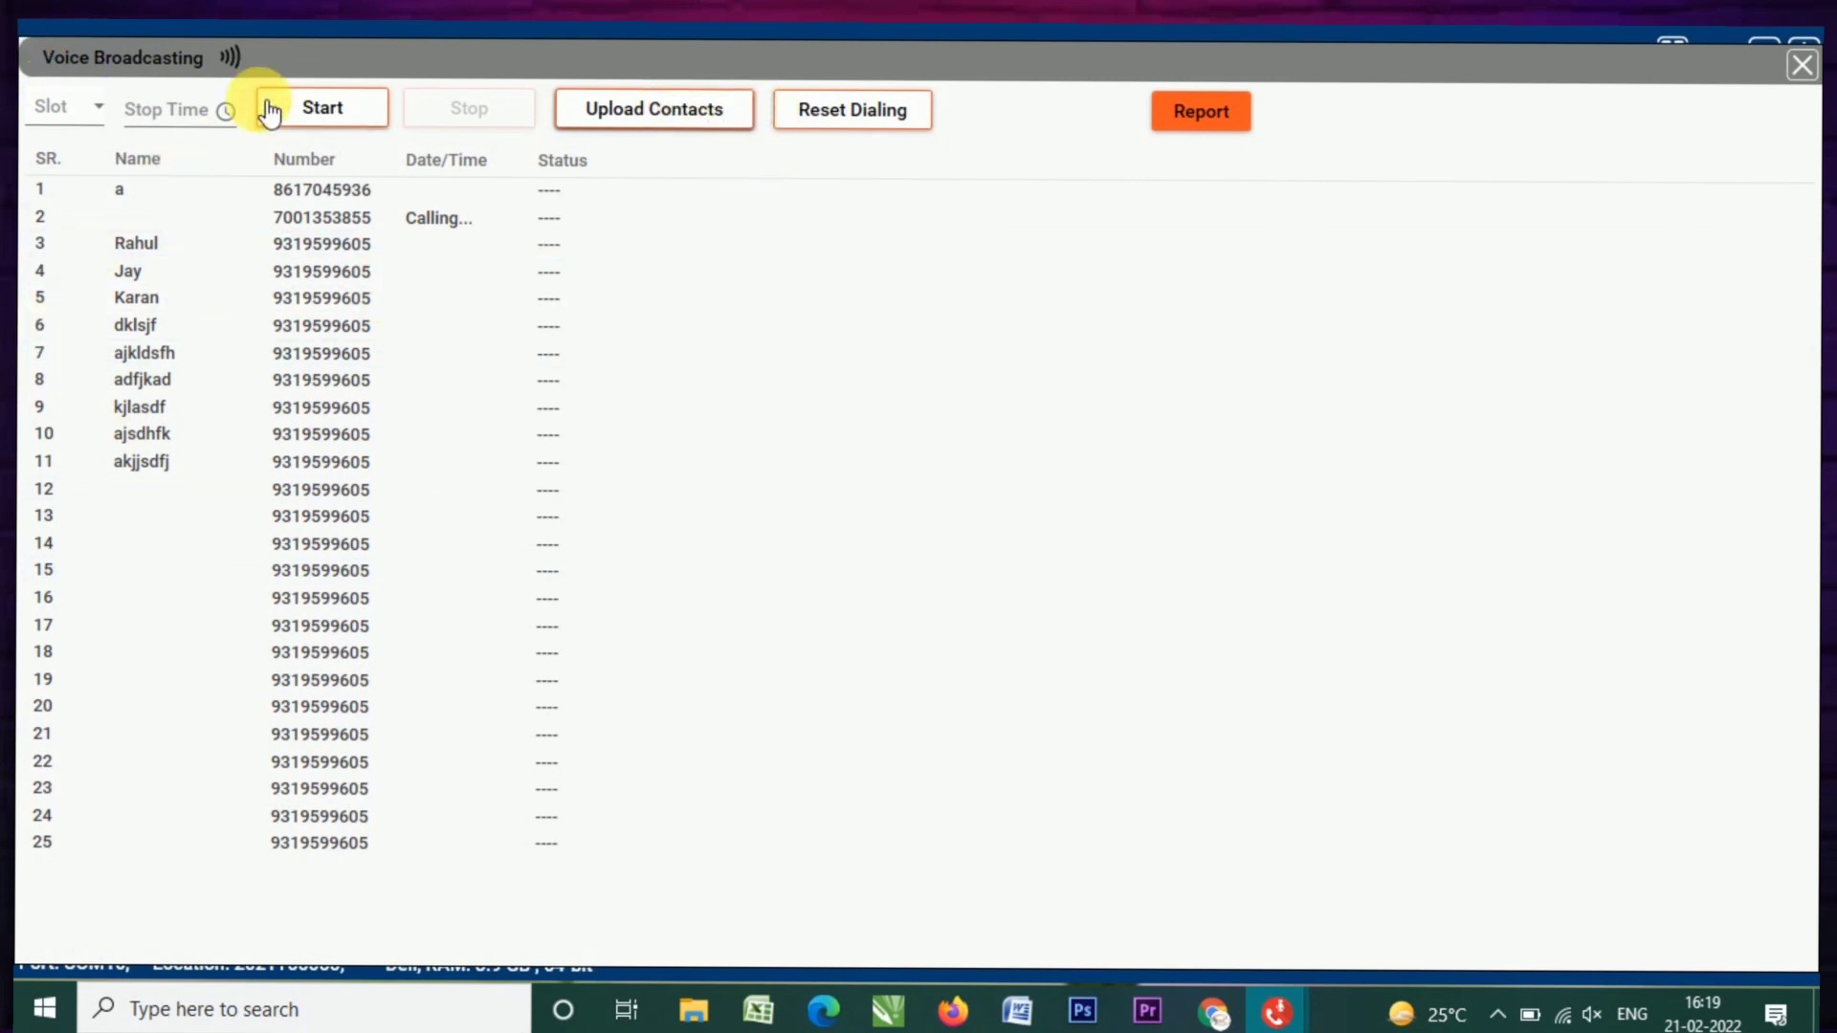
Step: Clear the call list with Delete Dialled and Delete All, then open the .xlsx file picker
click(39, 109)
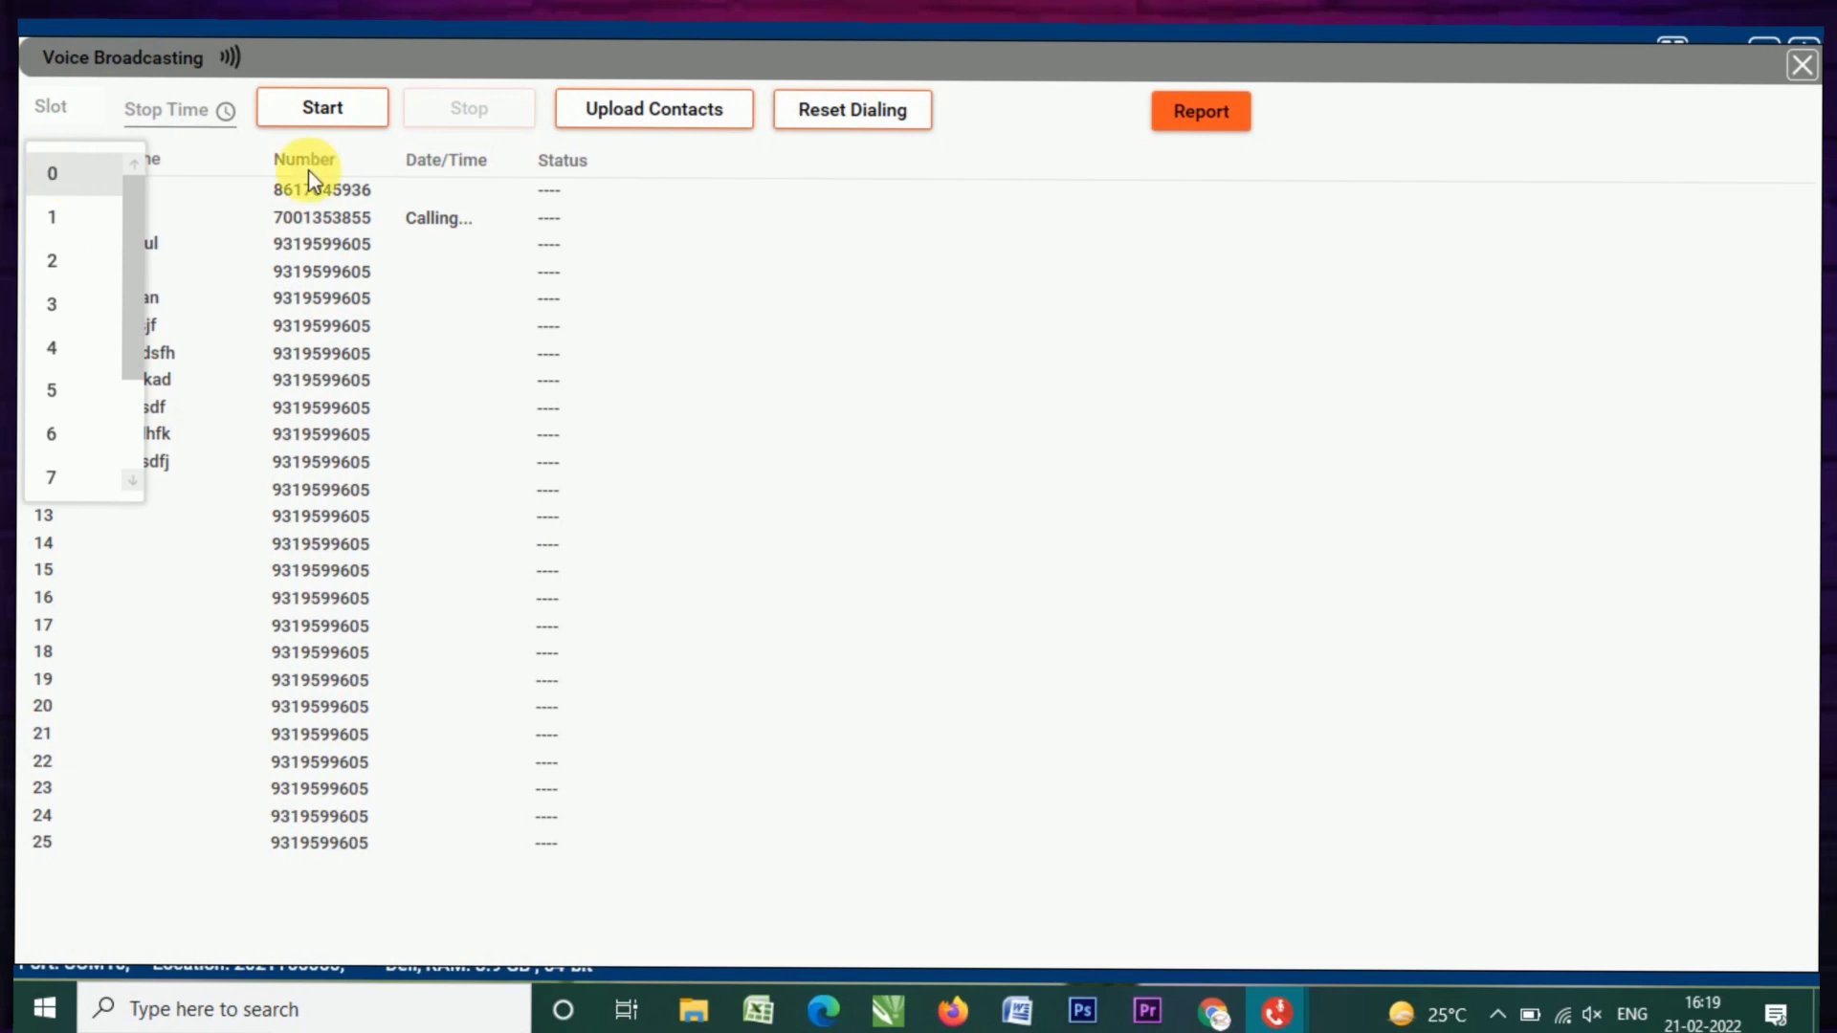
click(619, 67)
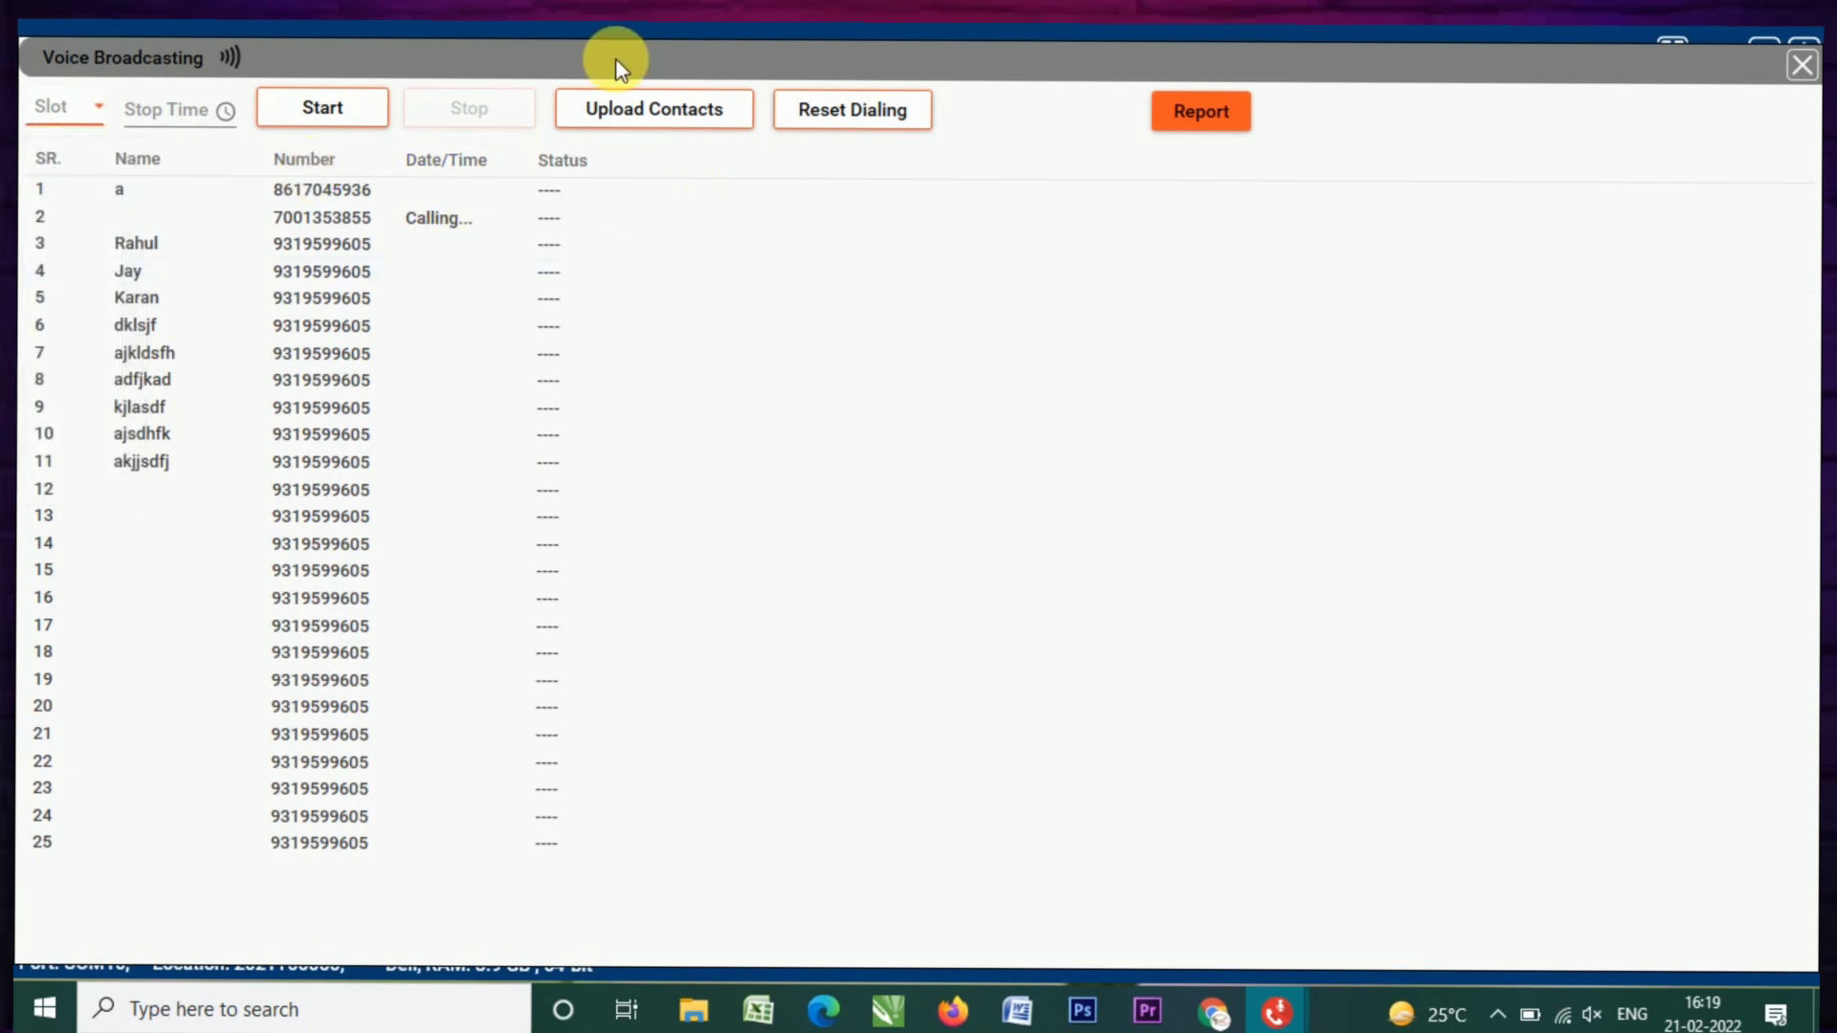
click(623, 115)
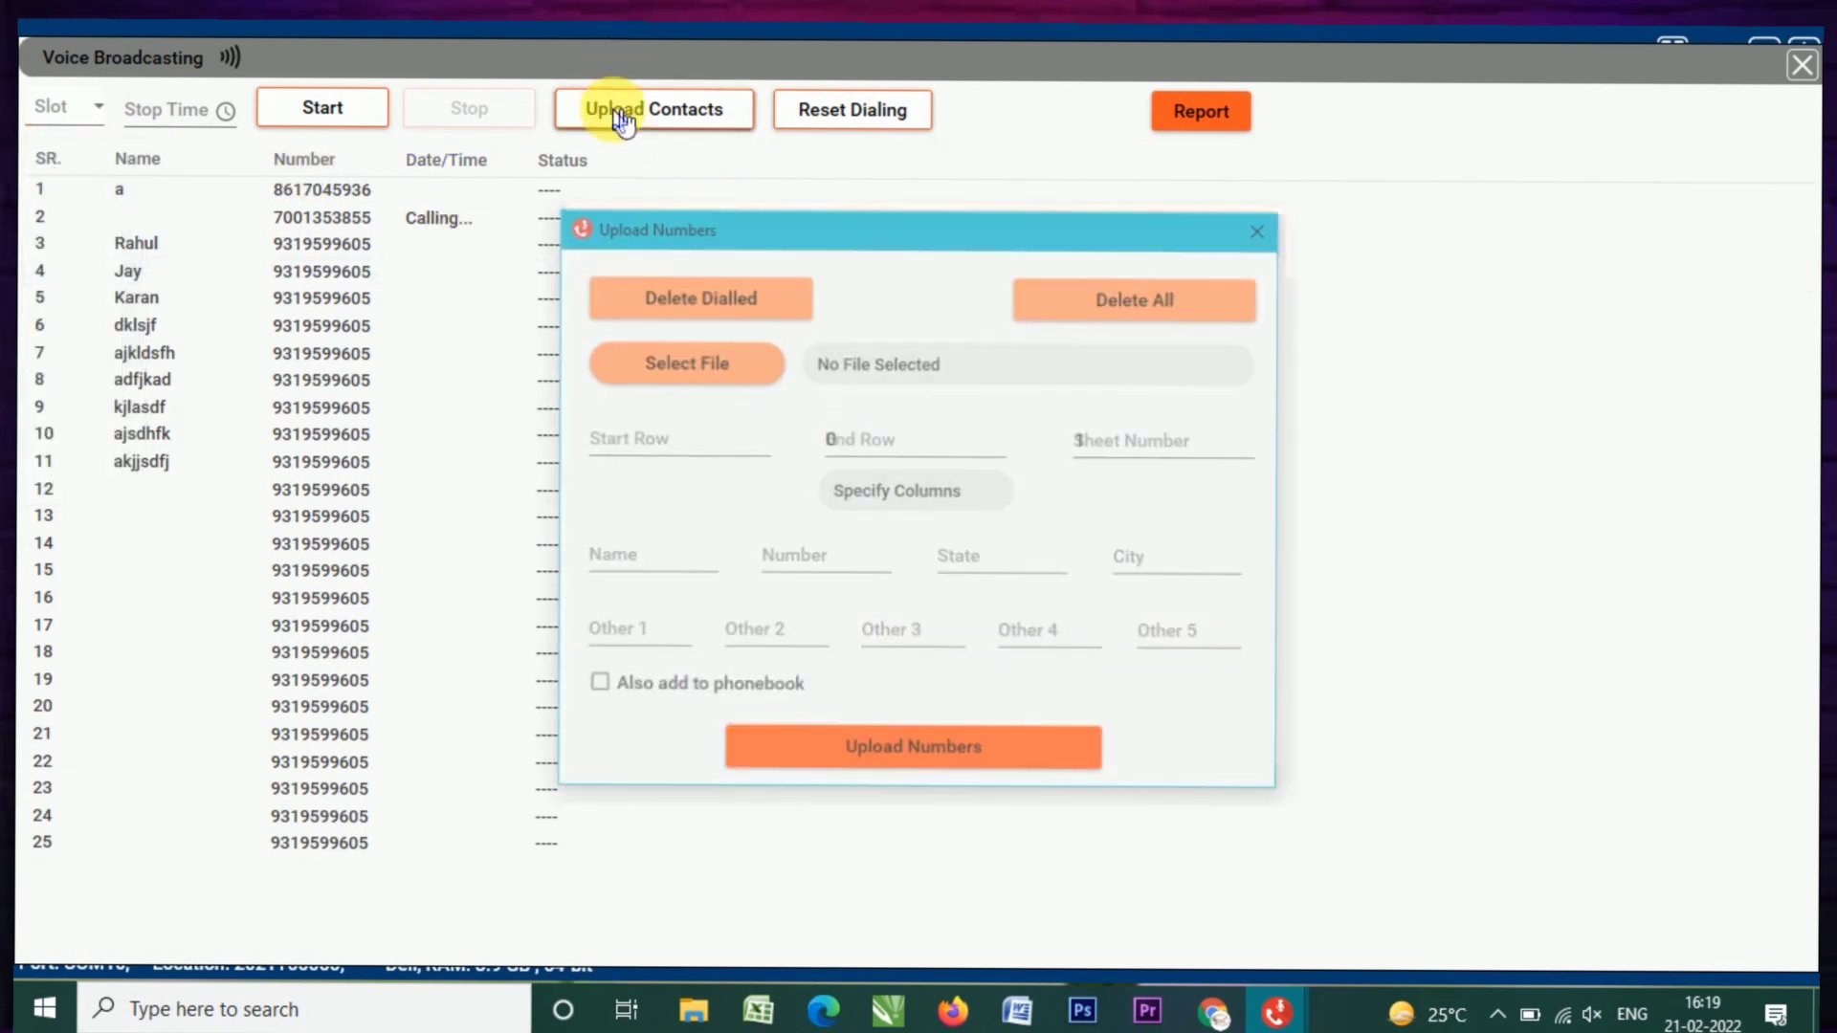
click(708, 306)
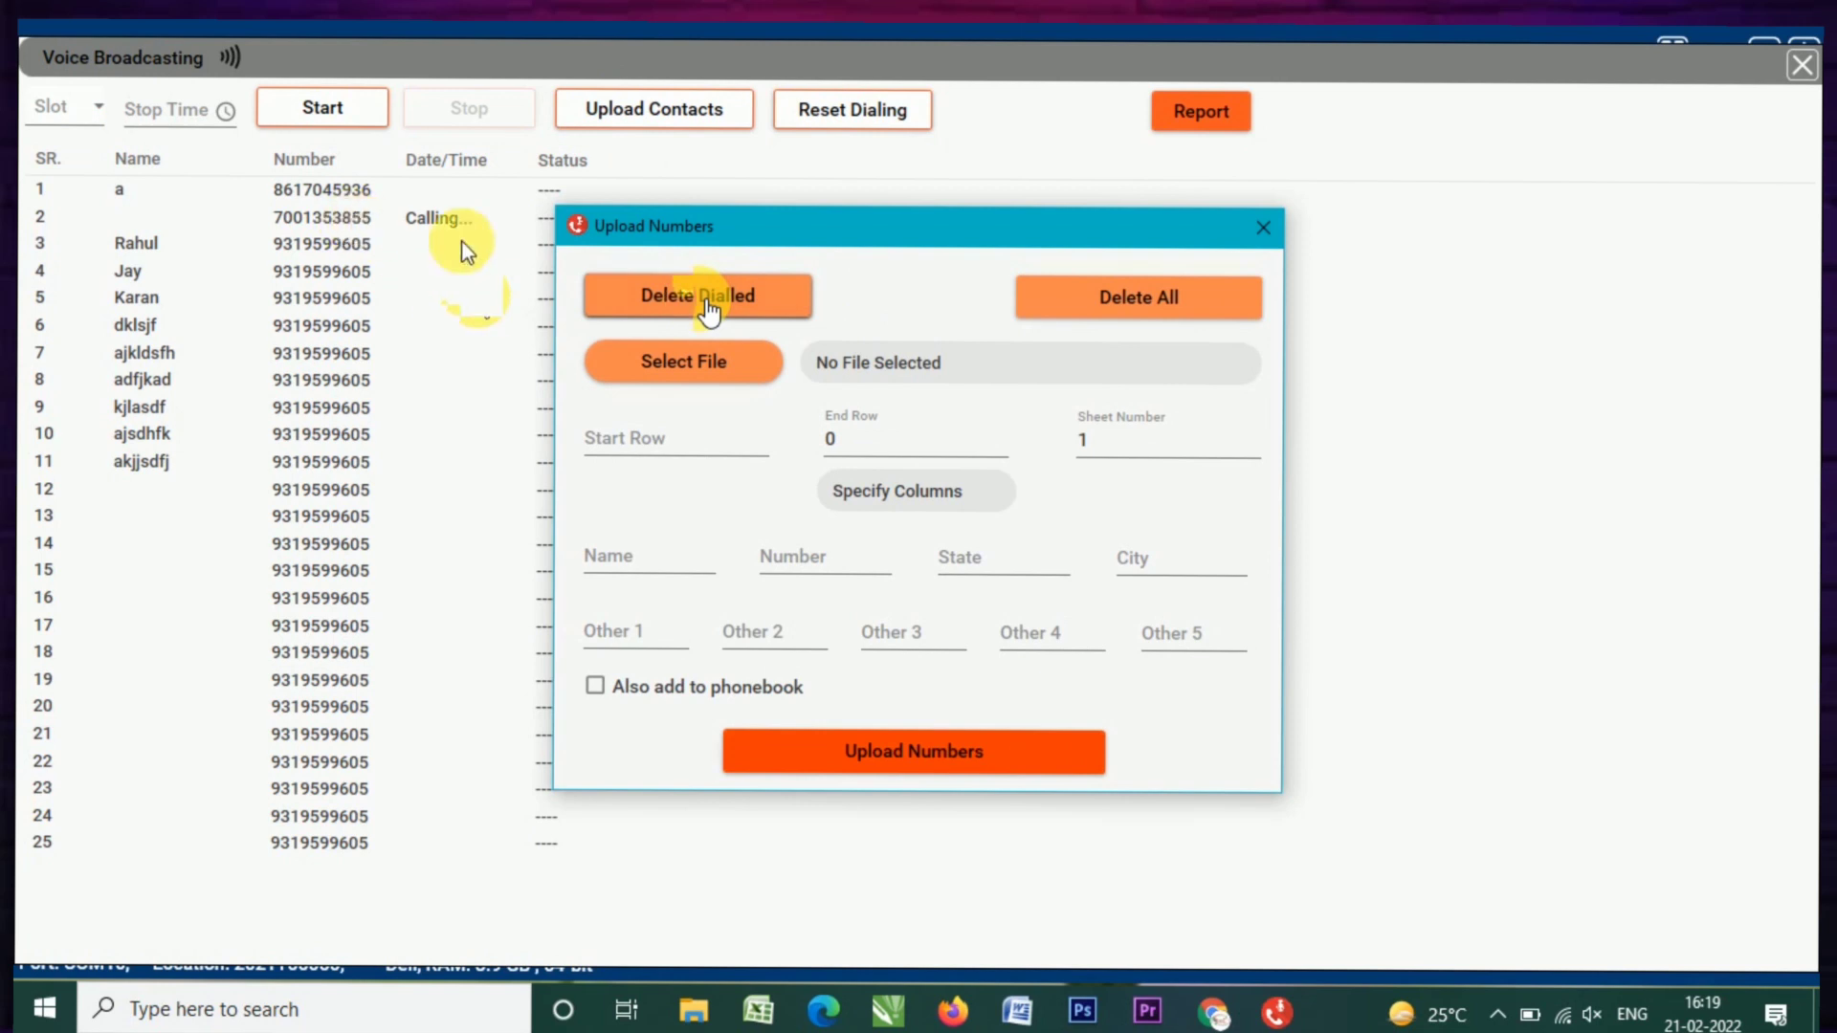
click(1136, 304)
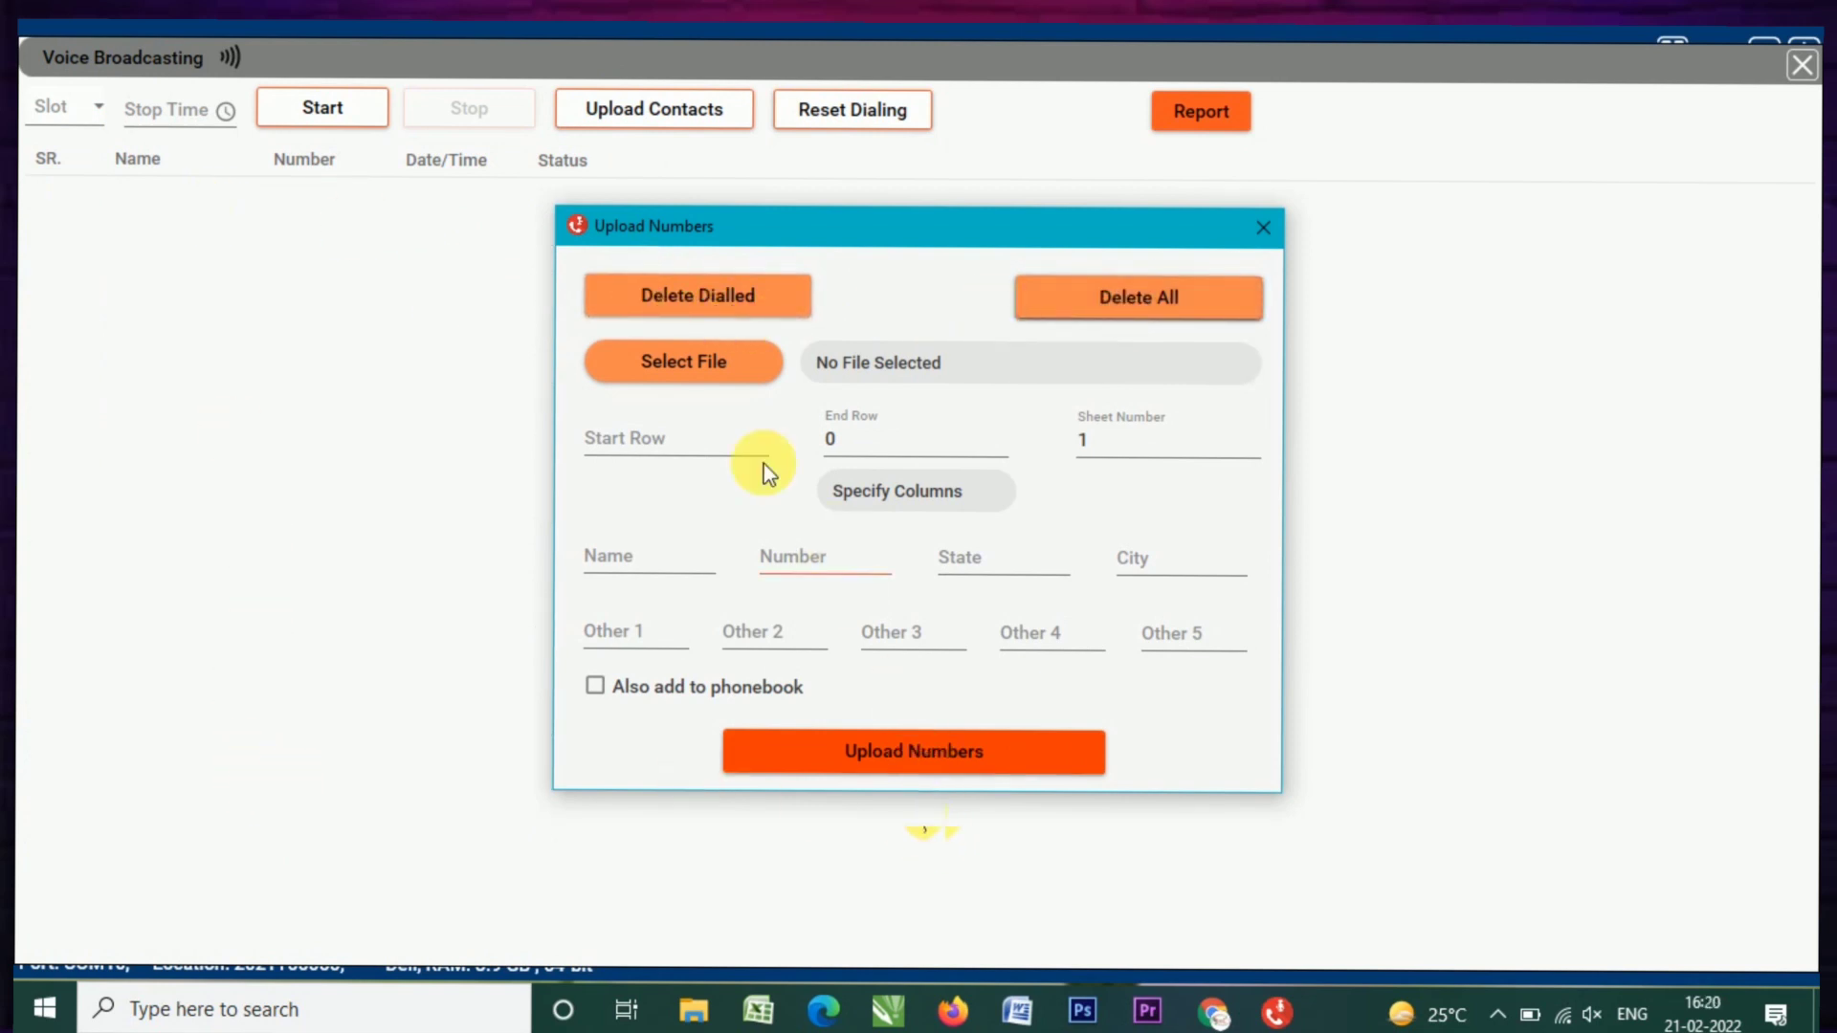
click(670, 360)
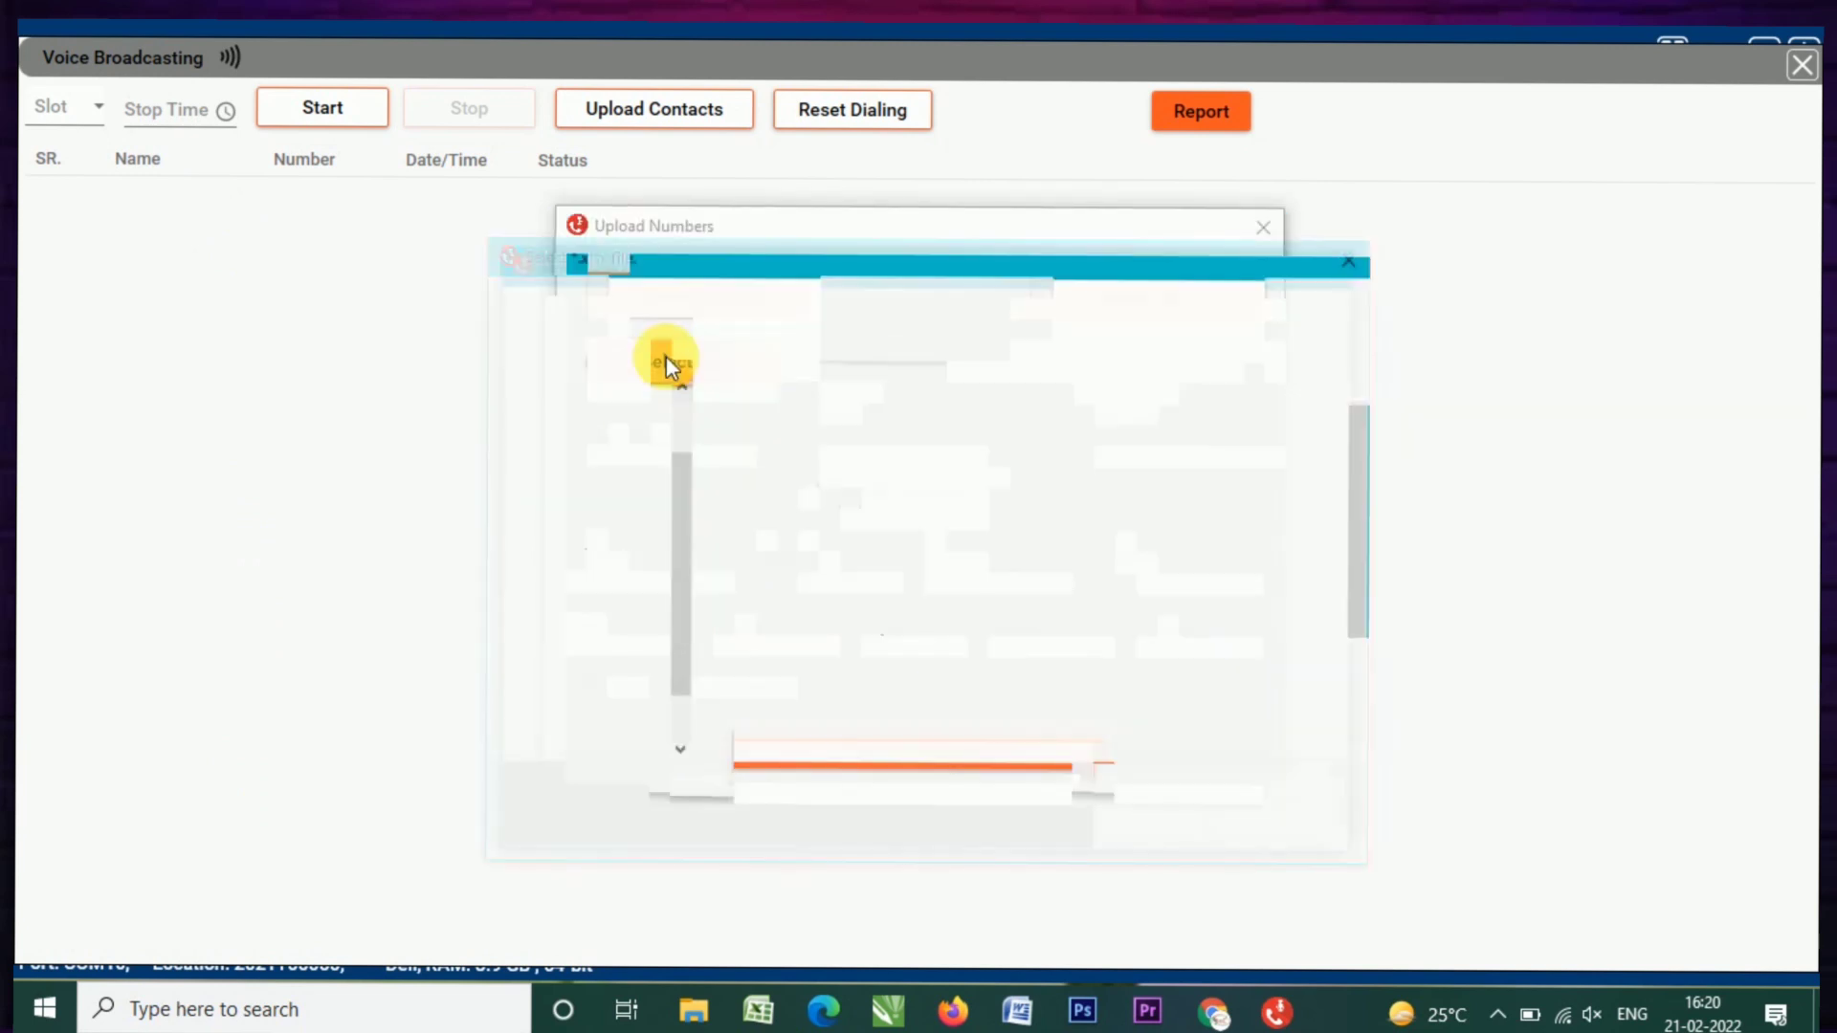
scroll(888, 429, down, 2)
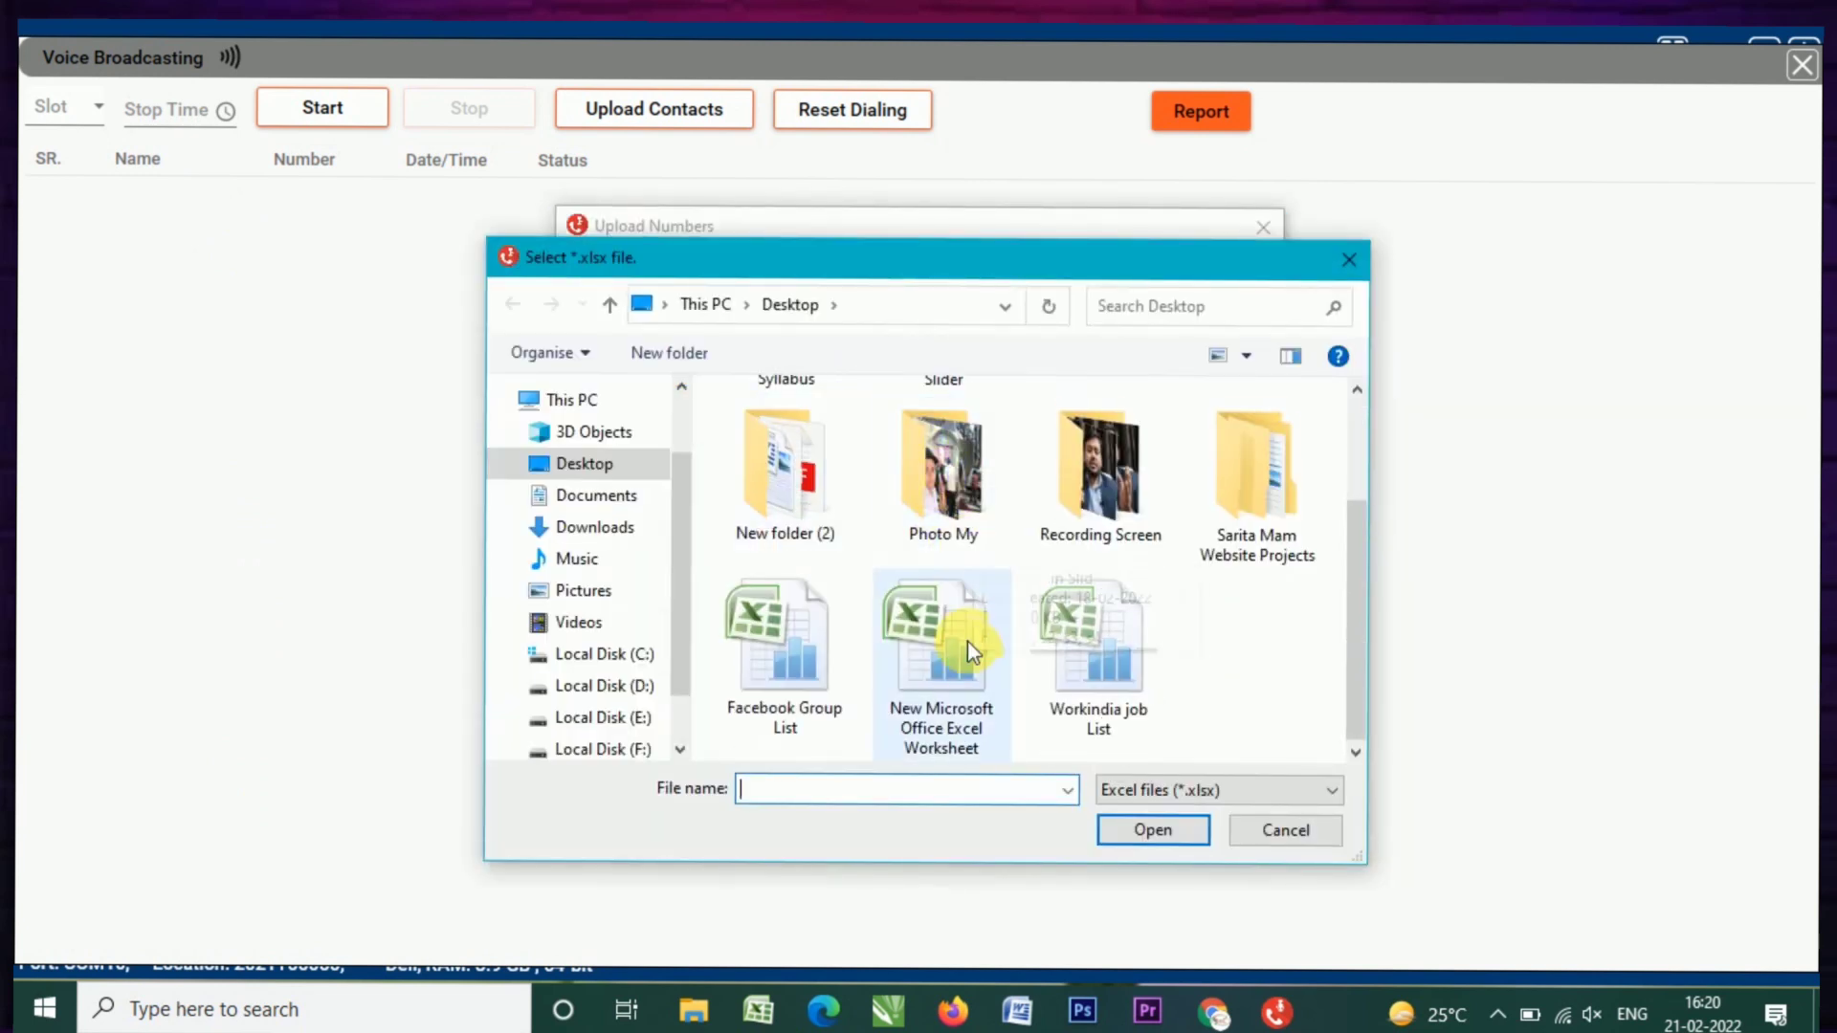